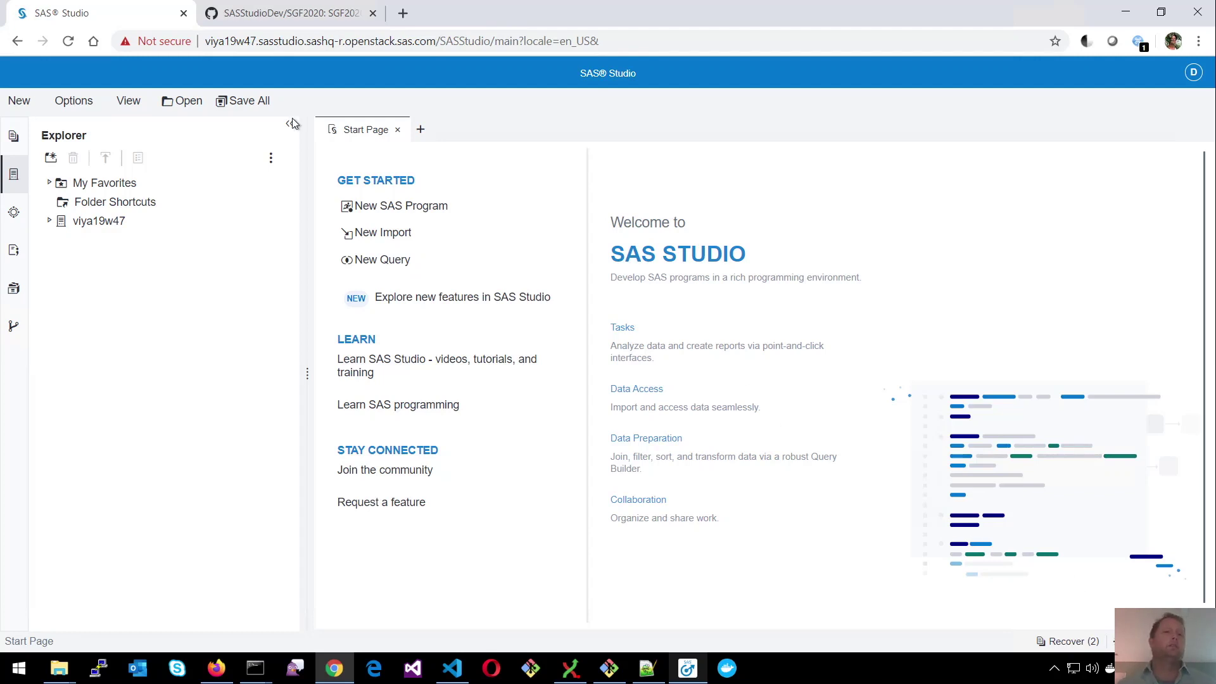
- Glance at the GitHub page, then show the Git Repositories panel in SAS Studio's sidebar
{"action": "left_click", "coordinate": [278, 14]}
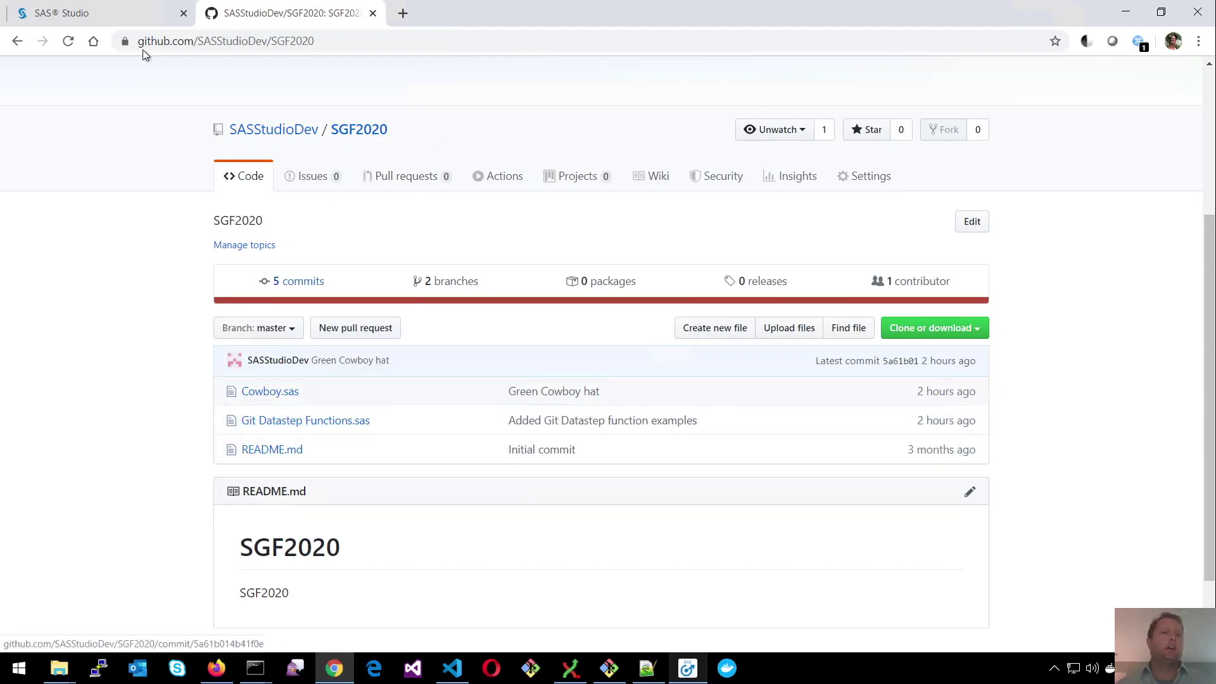
{"action": "left_click", "coordinate": [102, 15]}
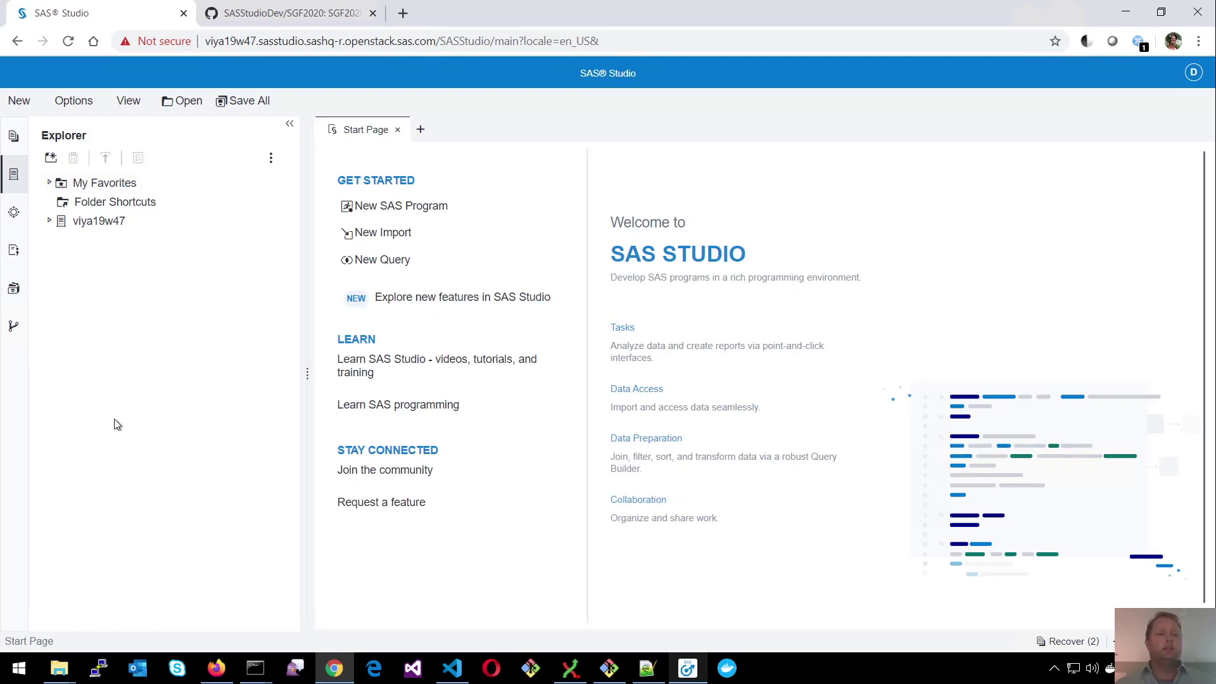
{"action": "left_click", "coordinate": [14, 327]}
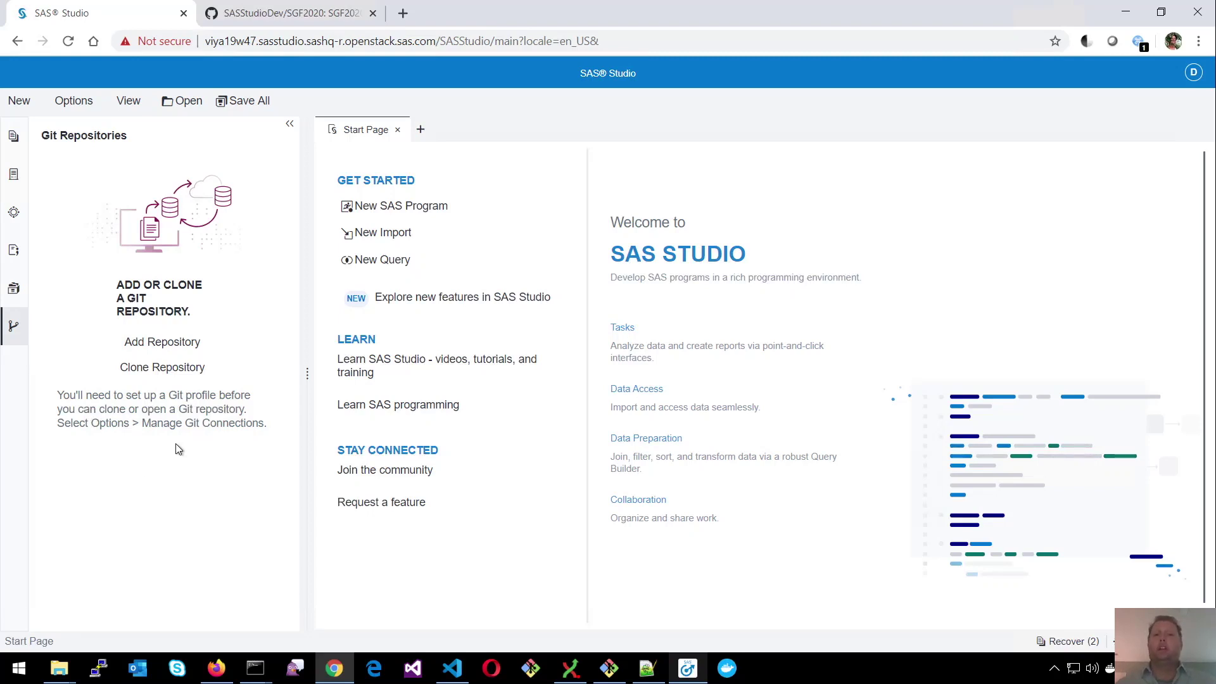
- Open Manage Git Connections, review Repositories and Options, and add a new profile from Profiles
{"action": "left_click", "coordinate": [88, 104]}
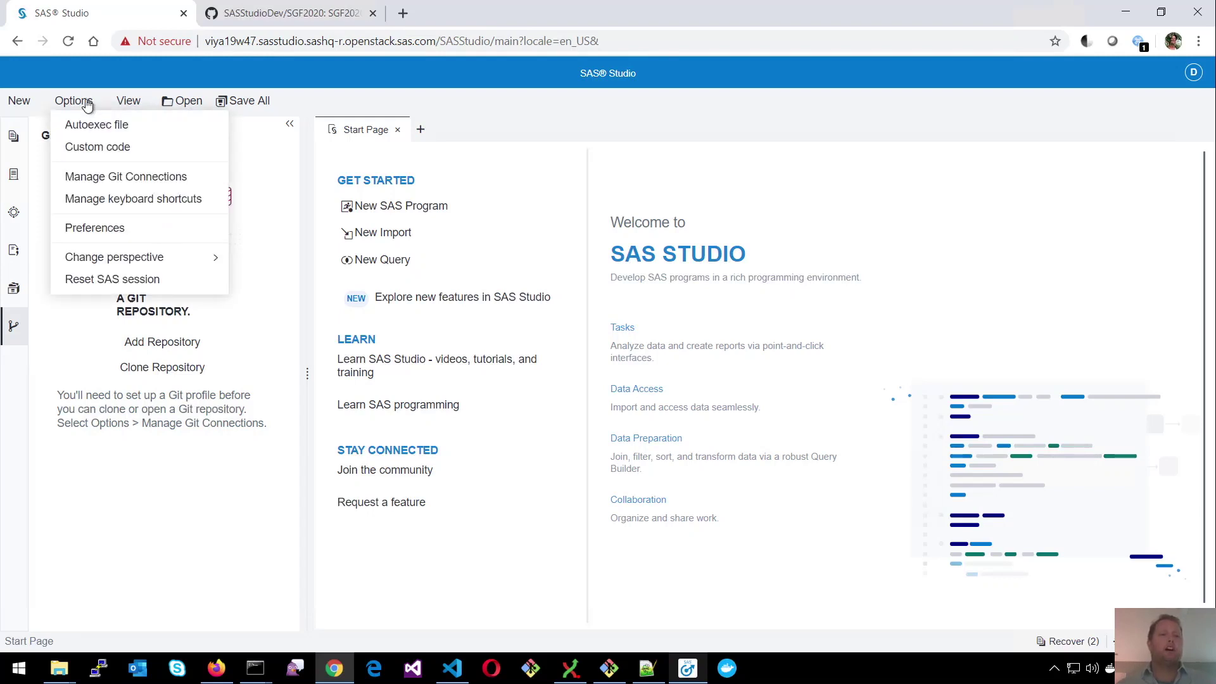
{"action": "left_click", "coordinate": [109, 177]}
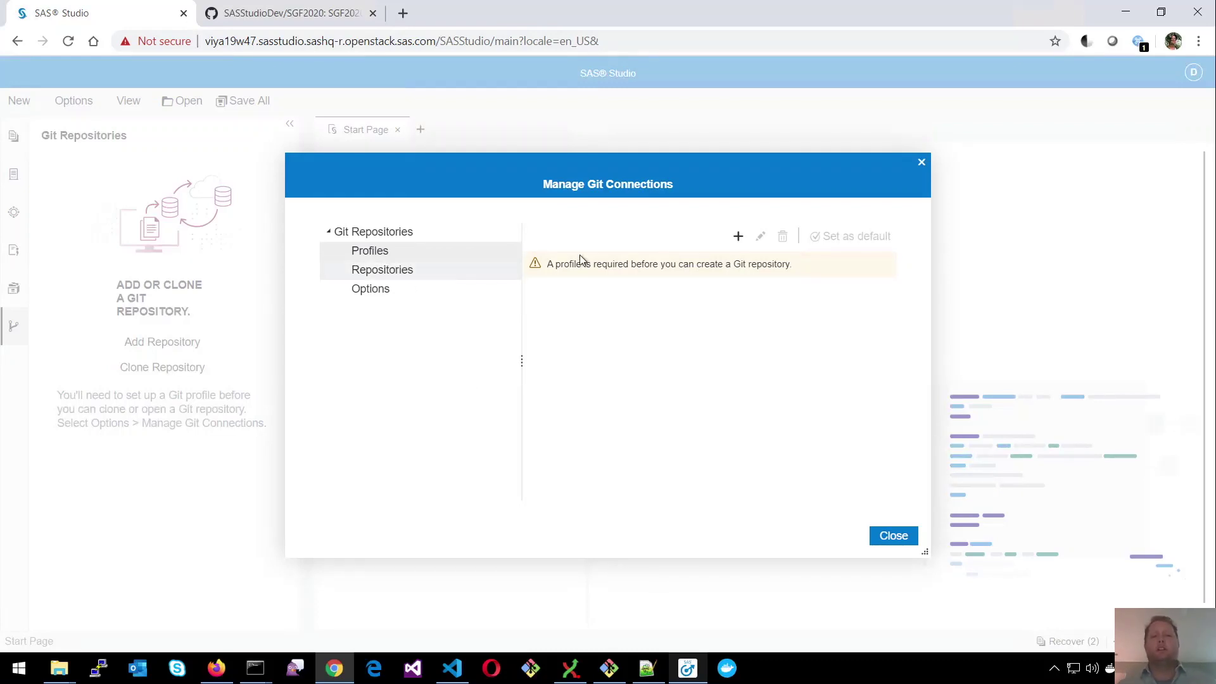
{"action": "left_click", "coordinate": [389, 275]}
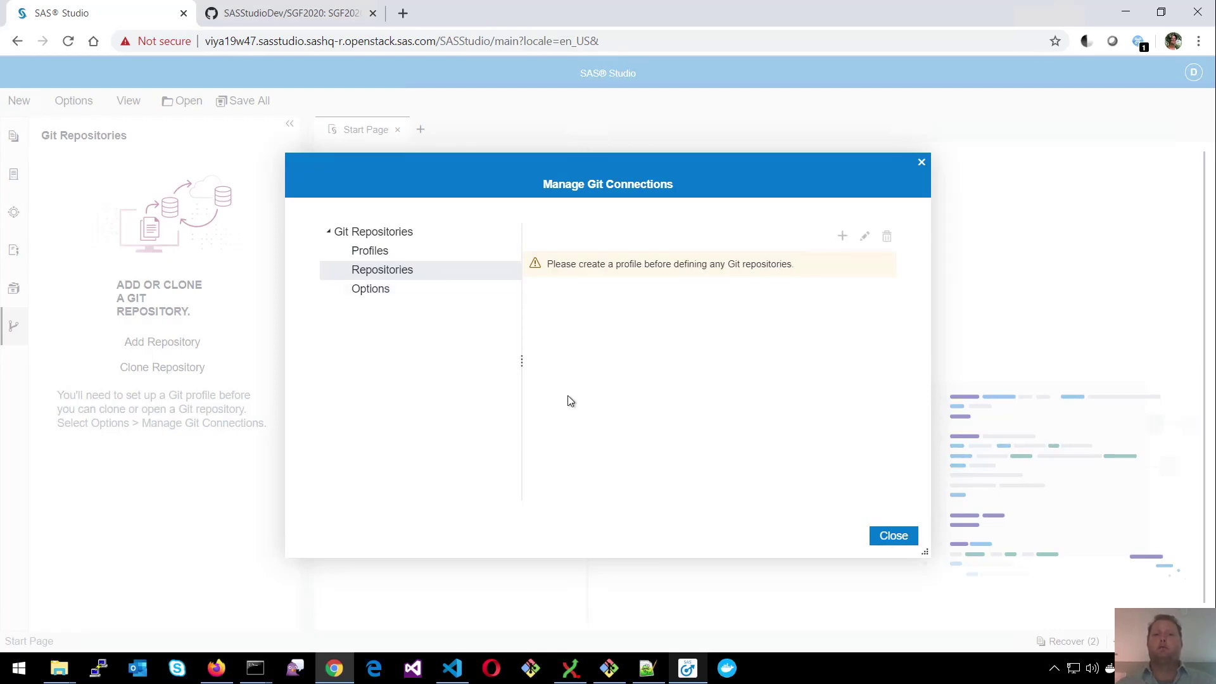
{"action": "left_click", "coordinate": [373, 291]}
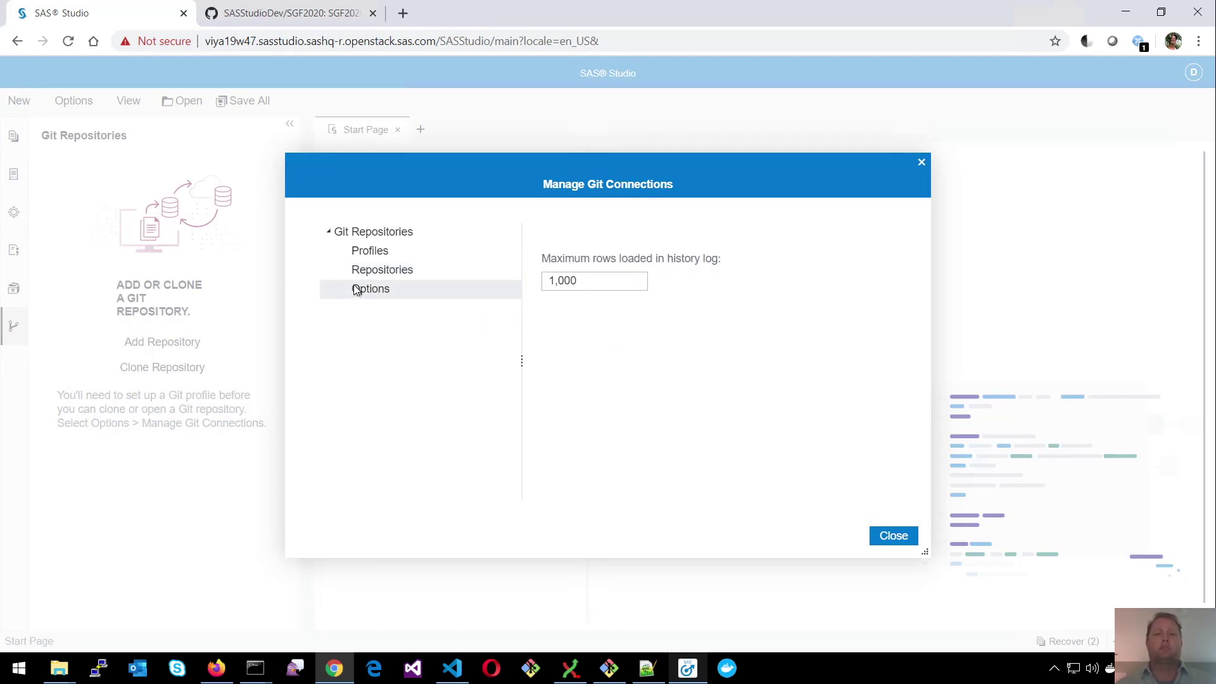
{"action": "left_click", "coordinate": [366, 250]}
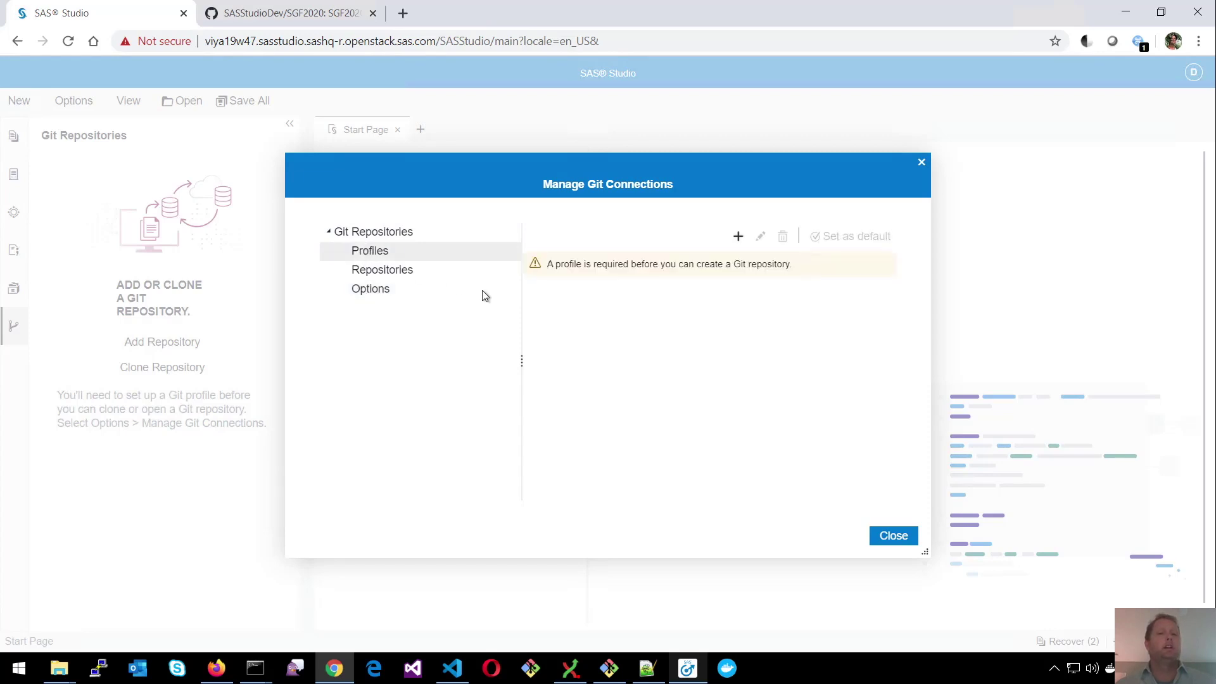
{"action": "left_click", "coordinate": [737, 236]}
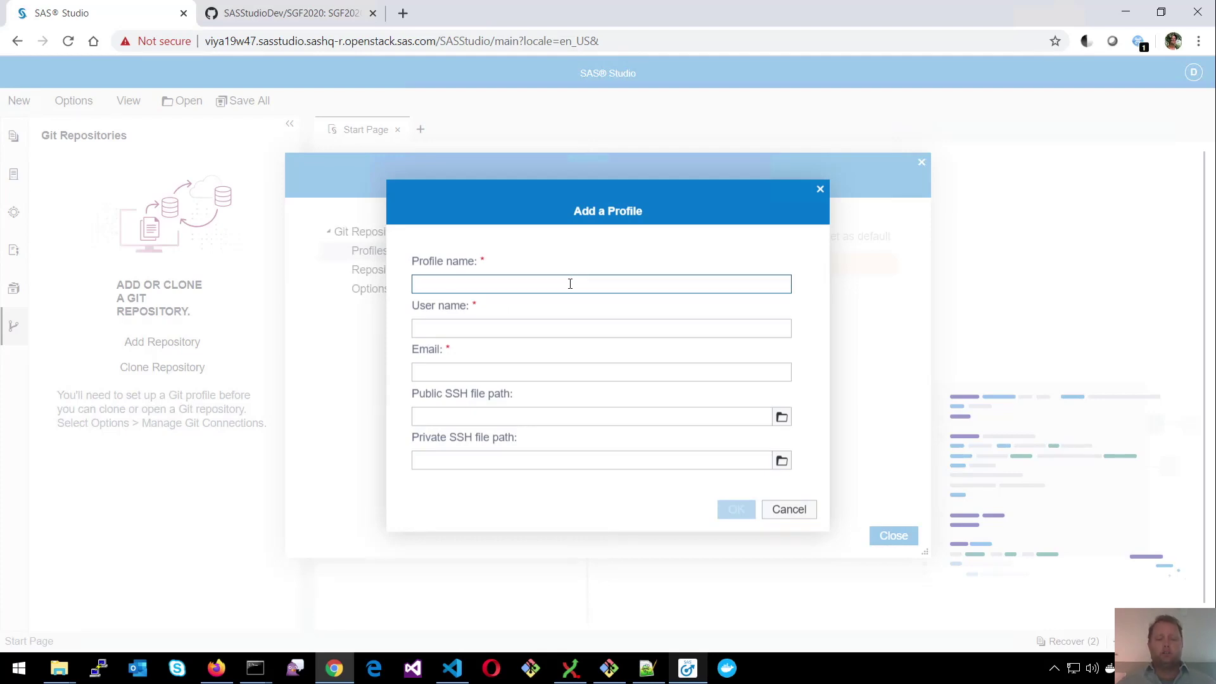
{"action": "type", "text": "Github"}
{"action": "key", "text": "Tab"}
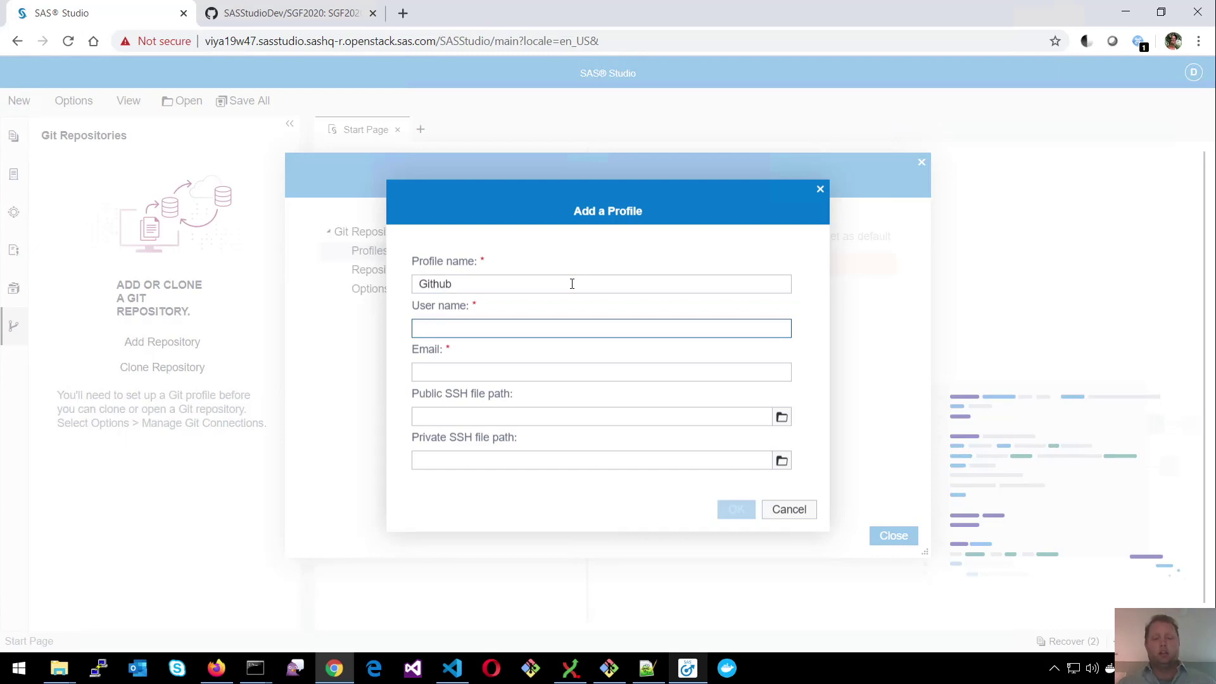
{"action": "type", "text": "dazimm"}
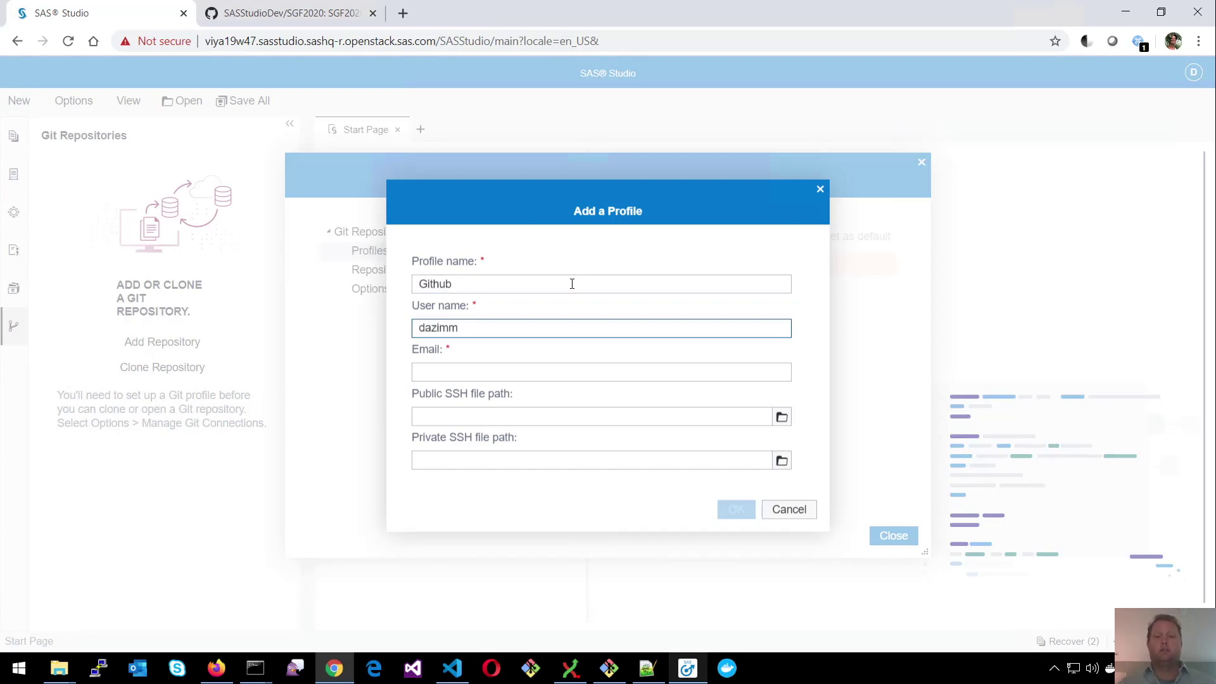
{"action": "key", "text": "Tab"}
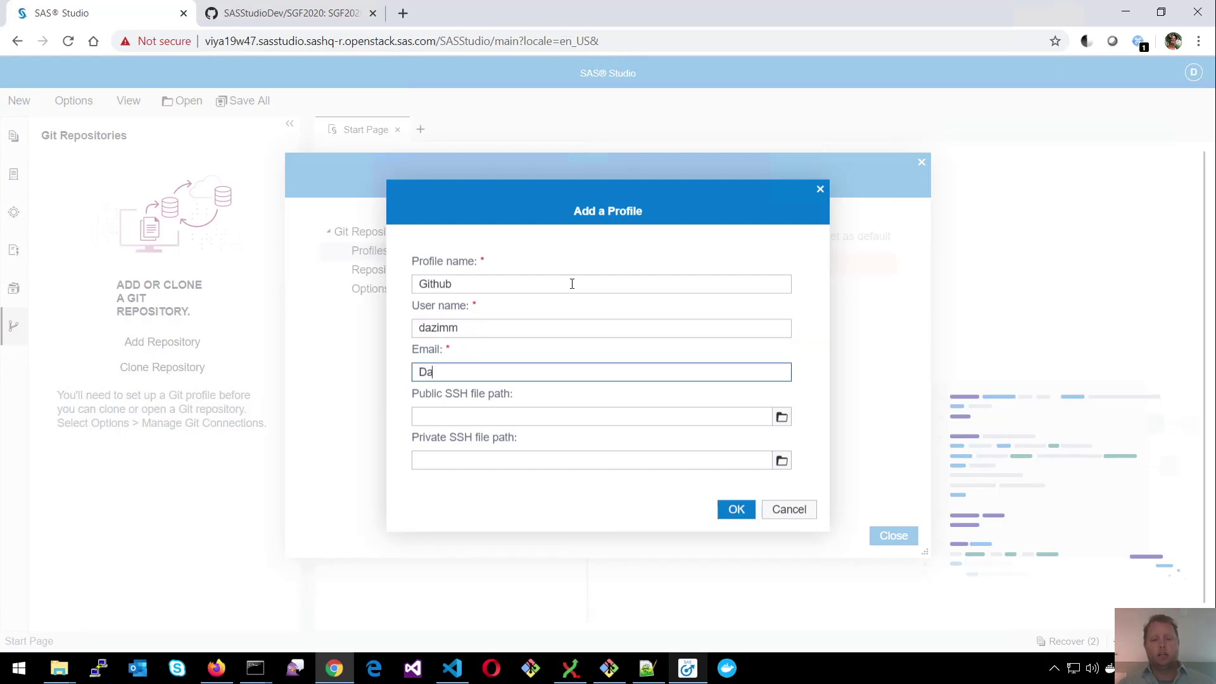
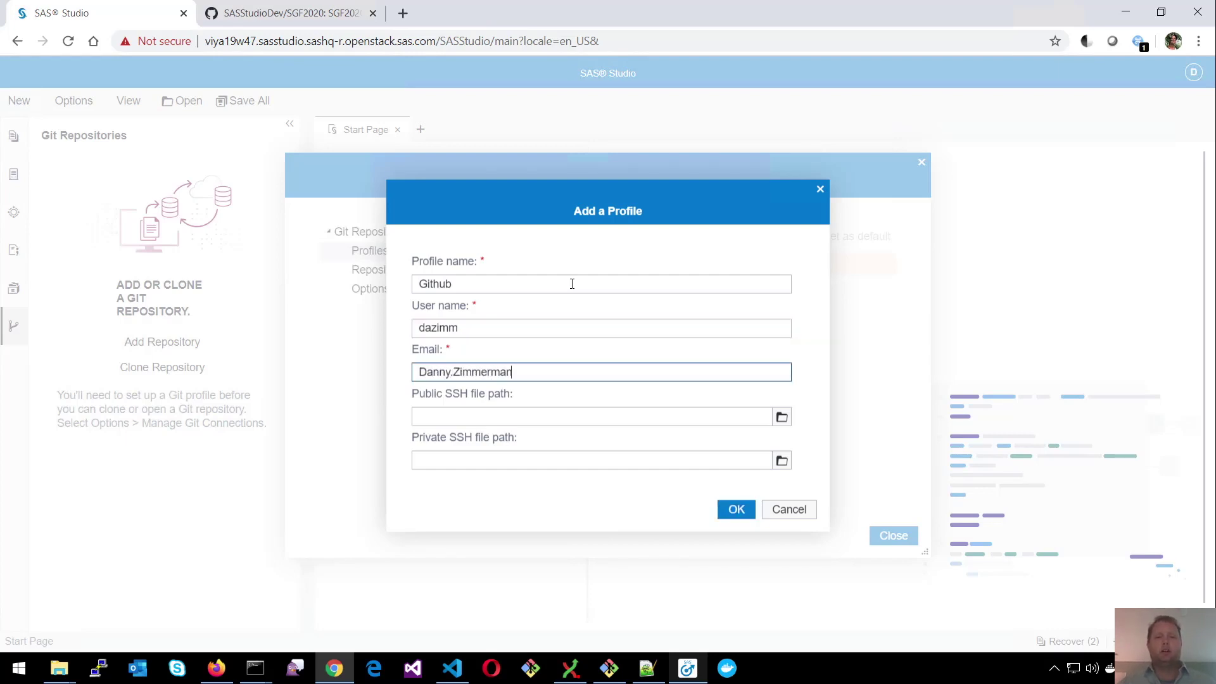
{"action": "key", "text": "Tab"}
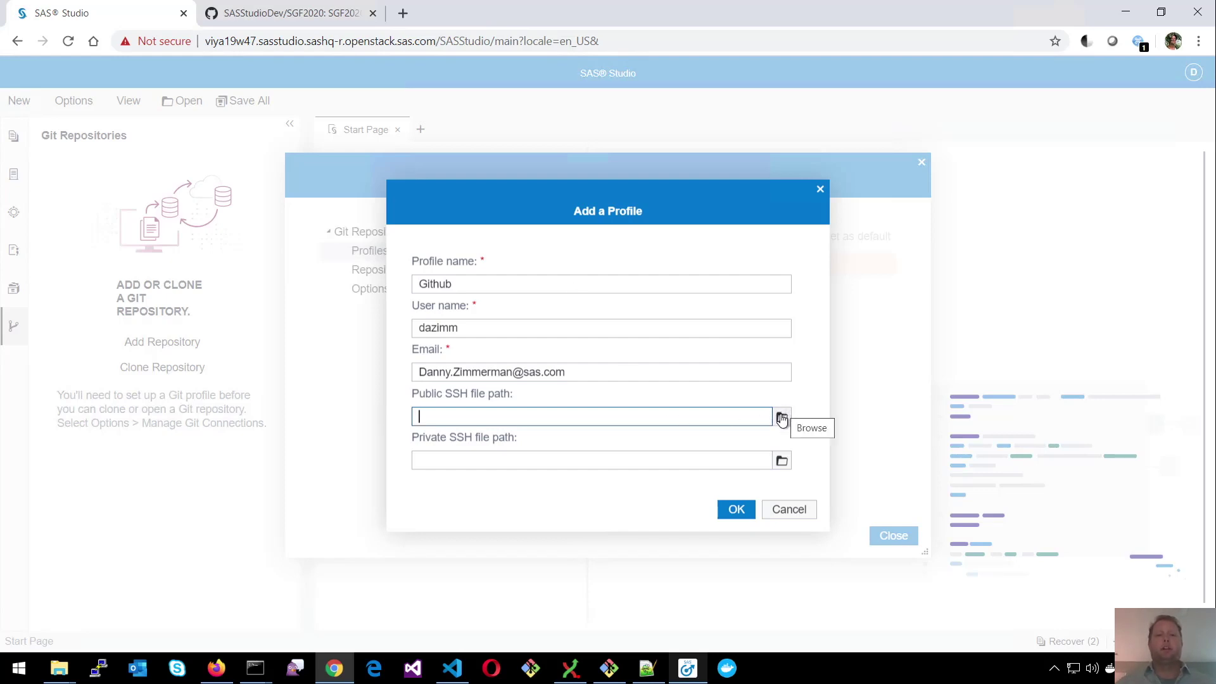
- Set the public and private key paths to ssh/id_rsa.pub and ssh/id_rsa, and save the profile
{"action": "left_click", "coordinate": [782, 418]}
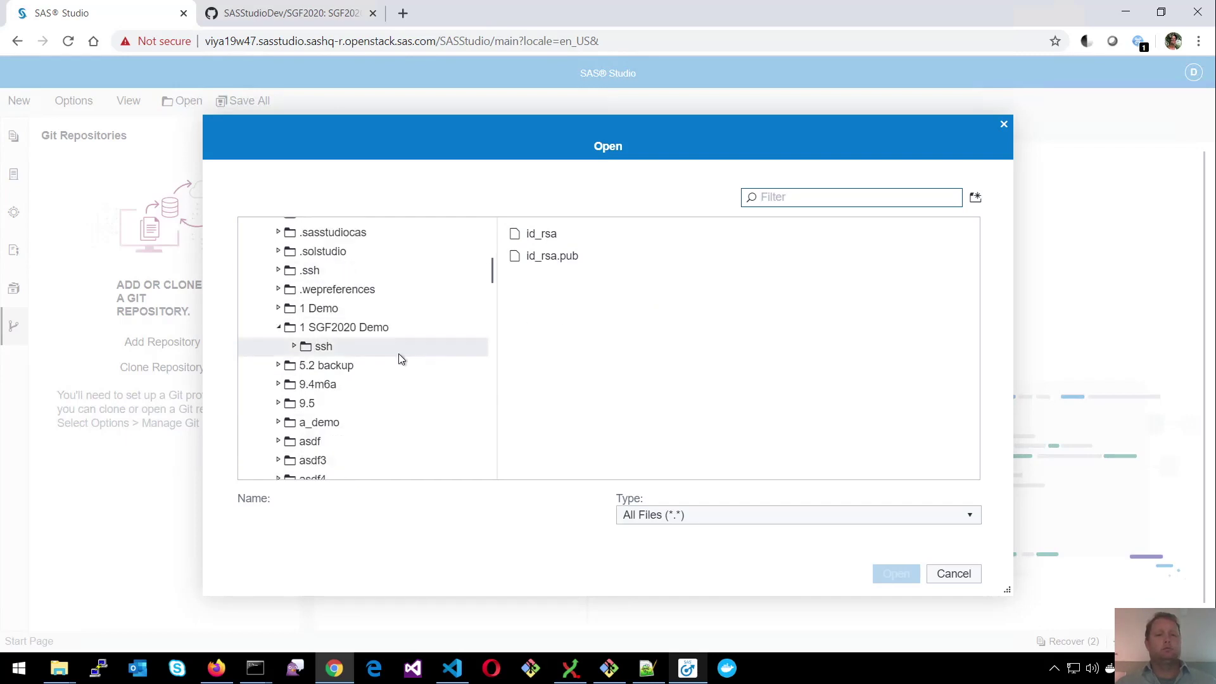
{"action": "left_click", "coordinate": [568, 261]}
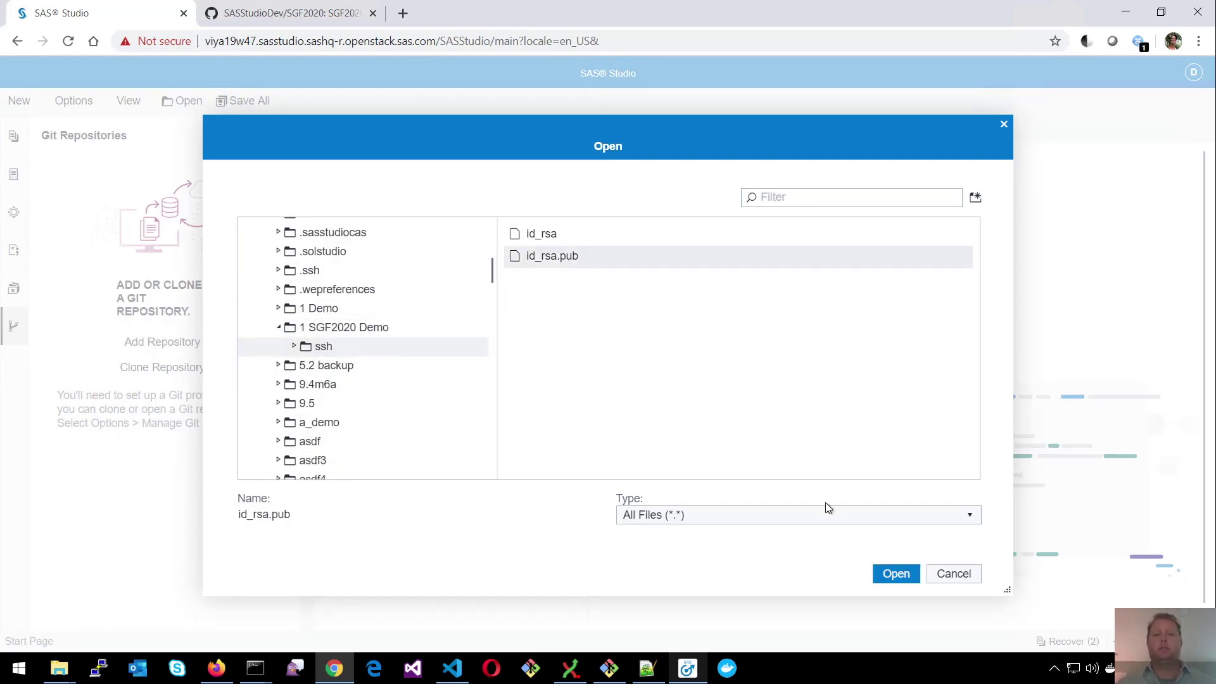
{"action": "left_click", "coordinate": [895, 573]}
{"action": "left_click", "coordinate": [781, 461]}
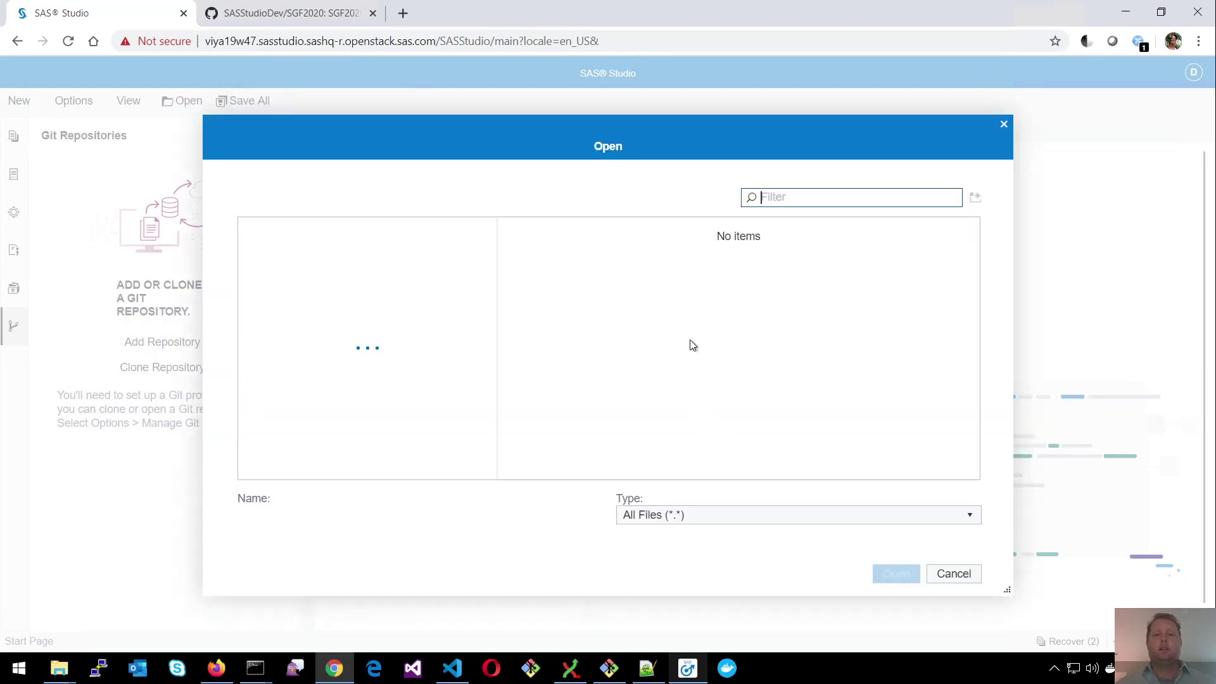
{"action": "left_click", "coordinate": [539, 236]}
{"action": "left_click", "coordinate": [896, 573]}
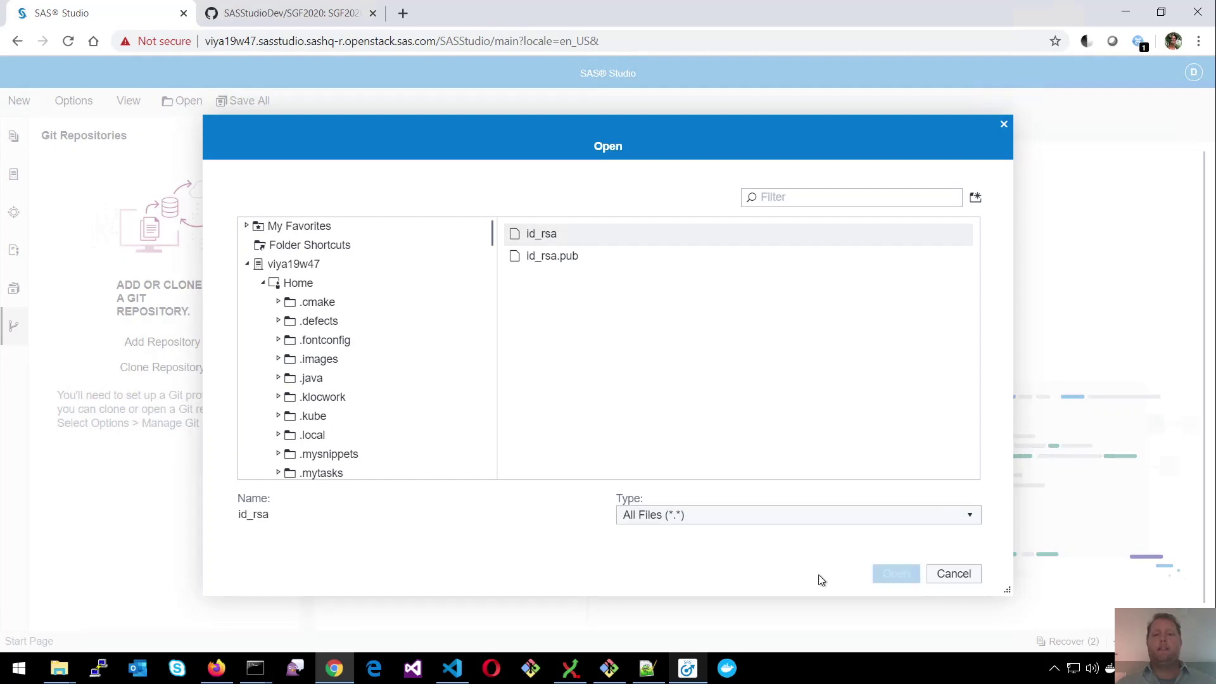
{"action": "left_click", "coordinate": [746, 515]}
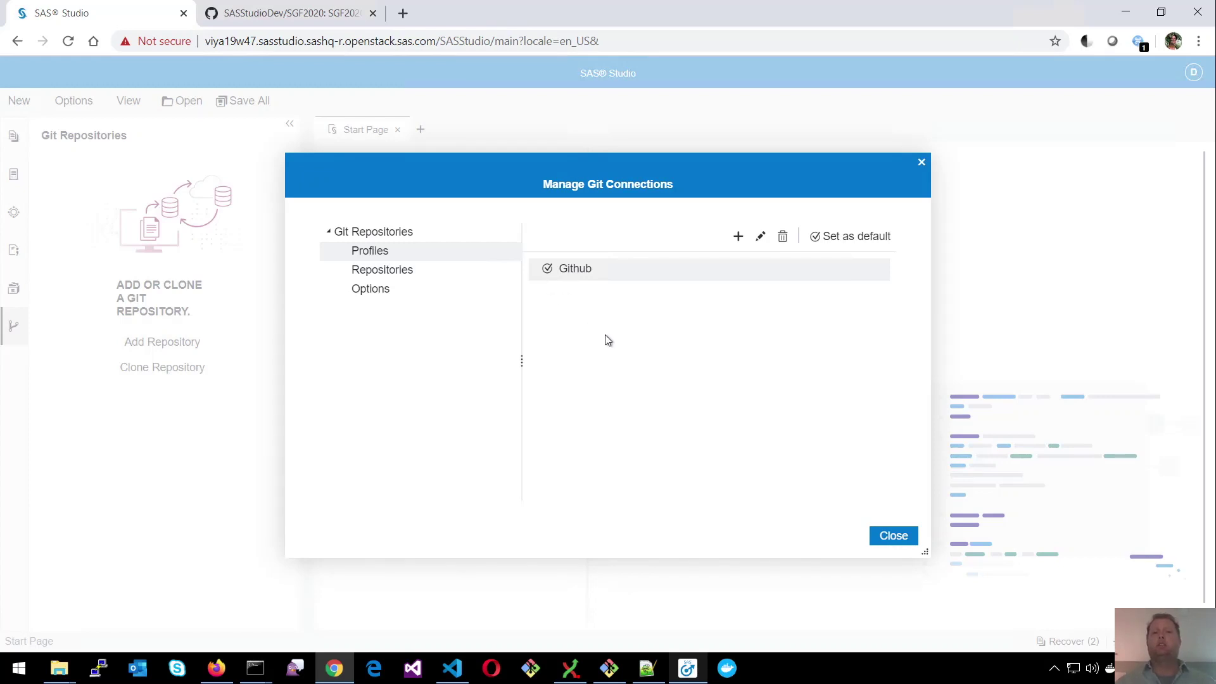
{"action": "left_click", "coordinate": [895, 538]}
- Close Manage Git Connections and start a Clone Repository form using the Github profile
{"action": "left_click", "coordinate": [881, 535]}
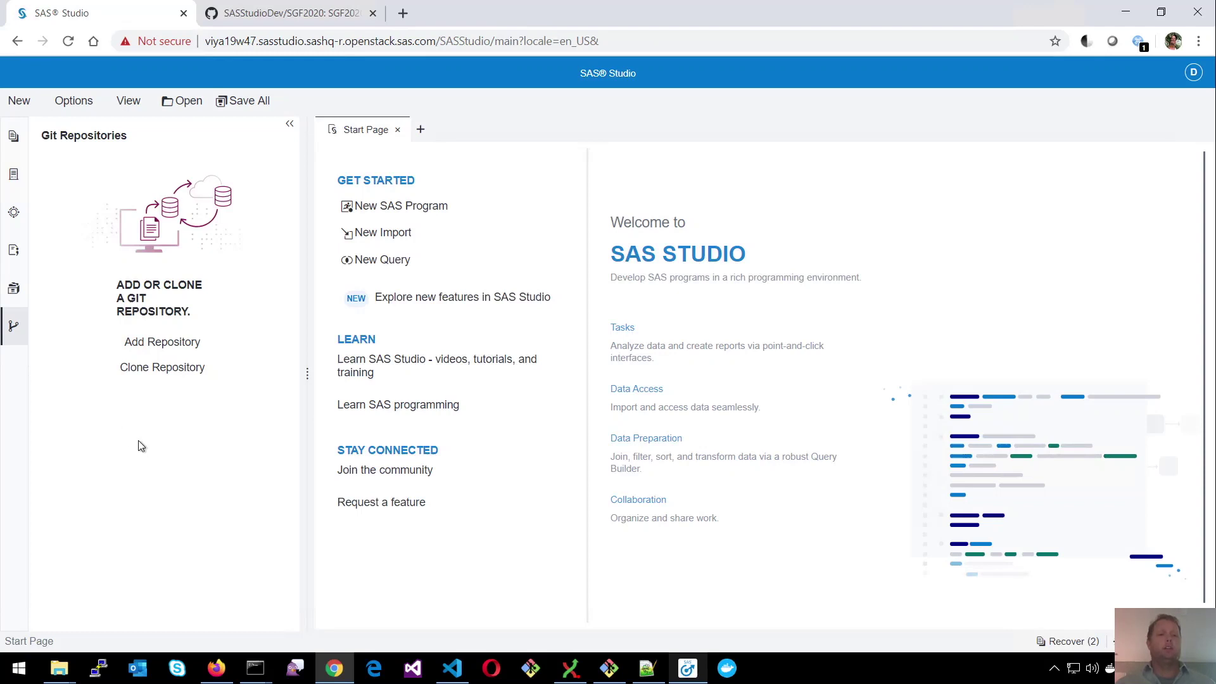
{"action": "left_click", "coordinate": [152, 375]}
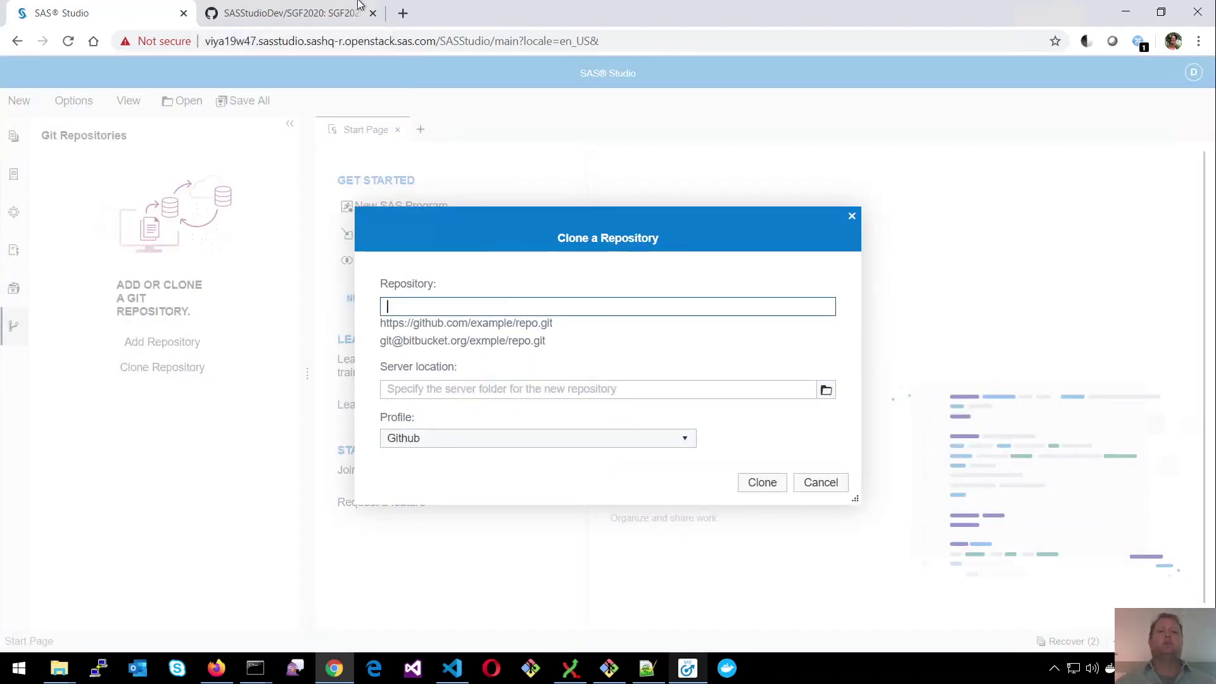
{"action": "left_click", "coordinate": [310, 17]}
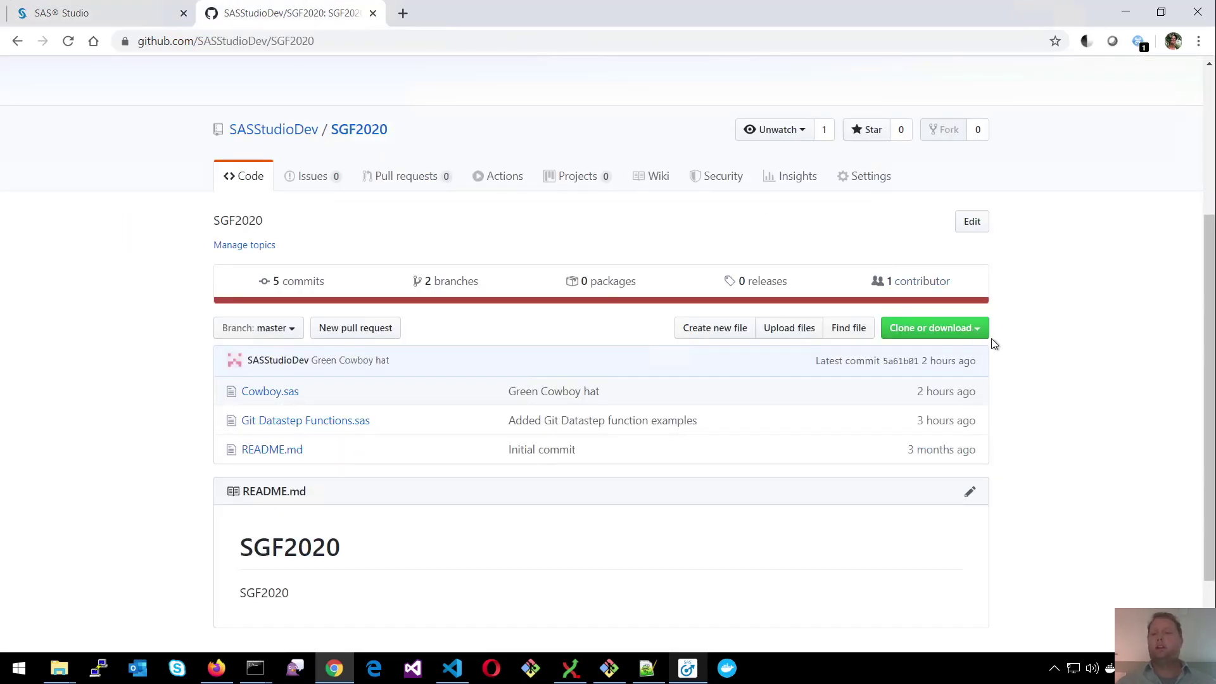
{"action": "left_click", "coordinate": [975, 335]}
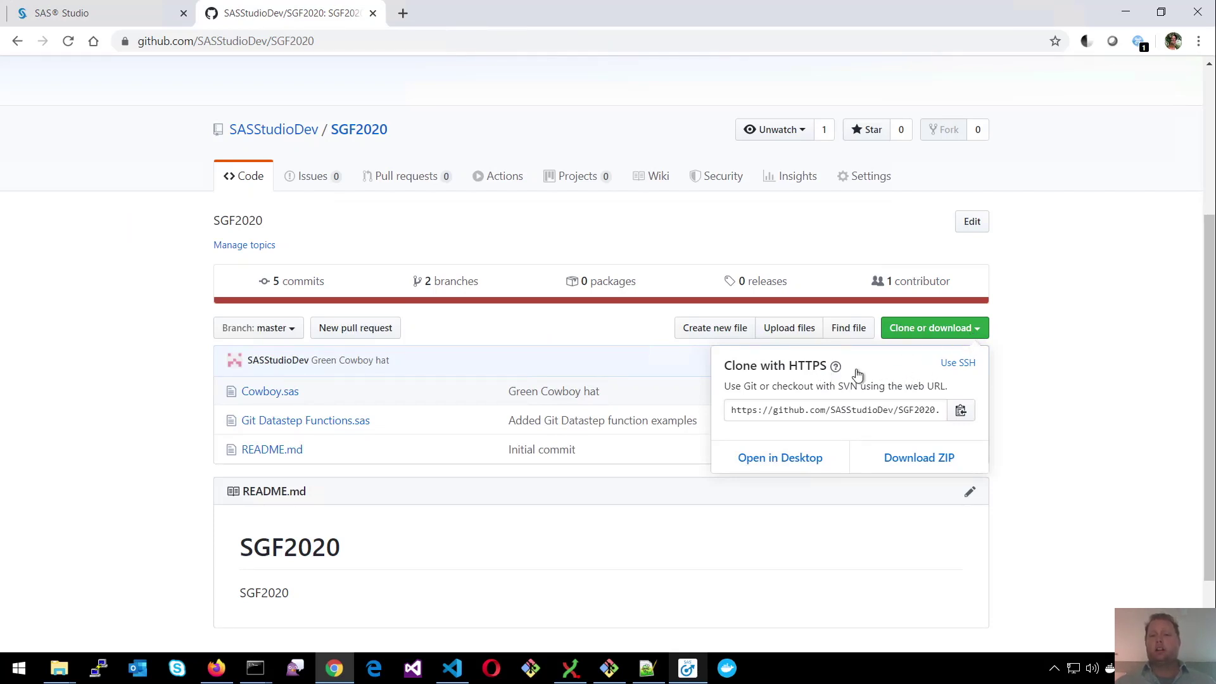
{"action": "left_click", "coordinate": [958, 364]}
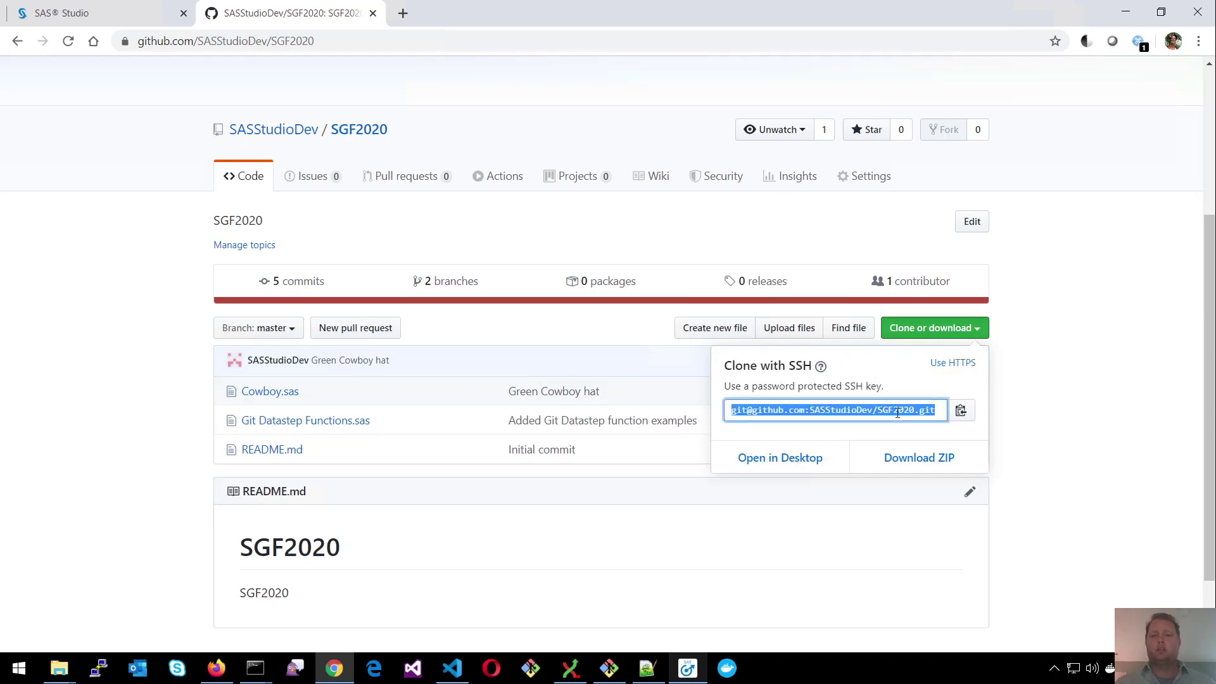
{"action": "left_click", "coordinate": [897, 413]}
{"action": "left_click", "coordinate": [898, 413]}
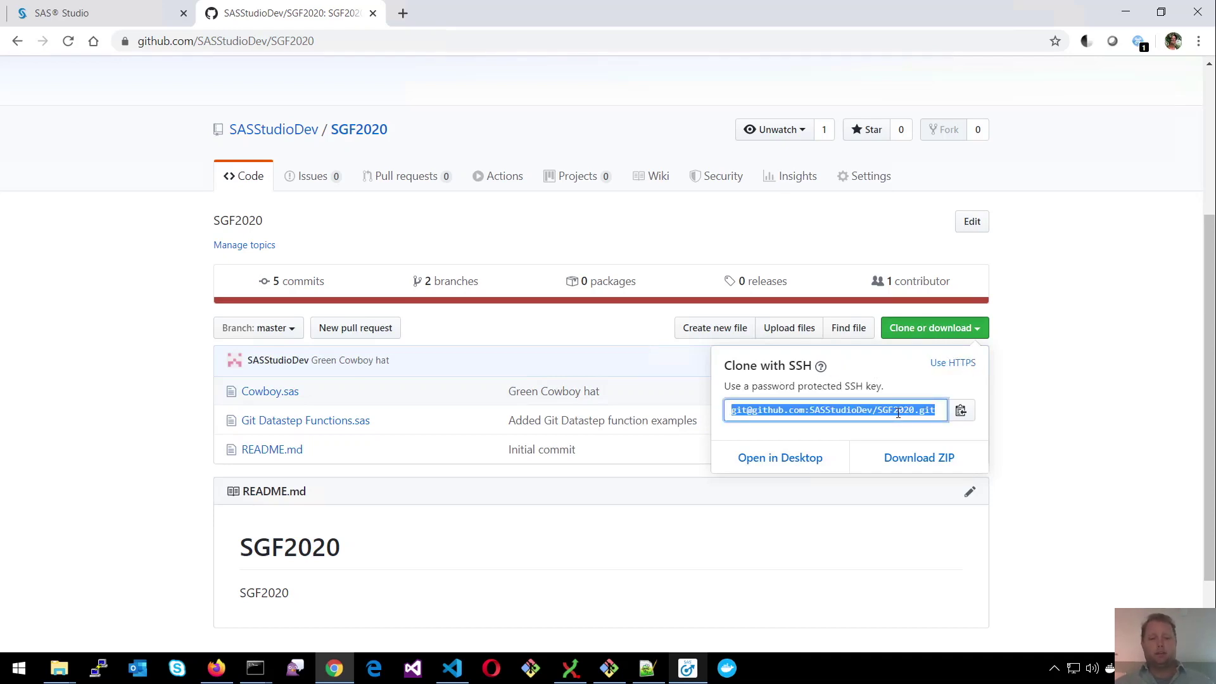
- Paste the SGF2020 SSH address as the repository in the clone form
{"action": "left_click", "coordinate": [99, 15]}
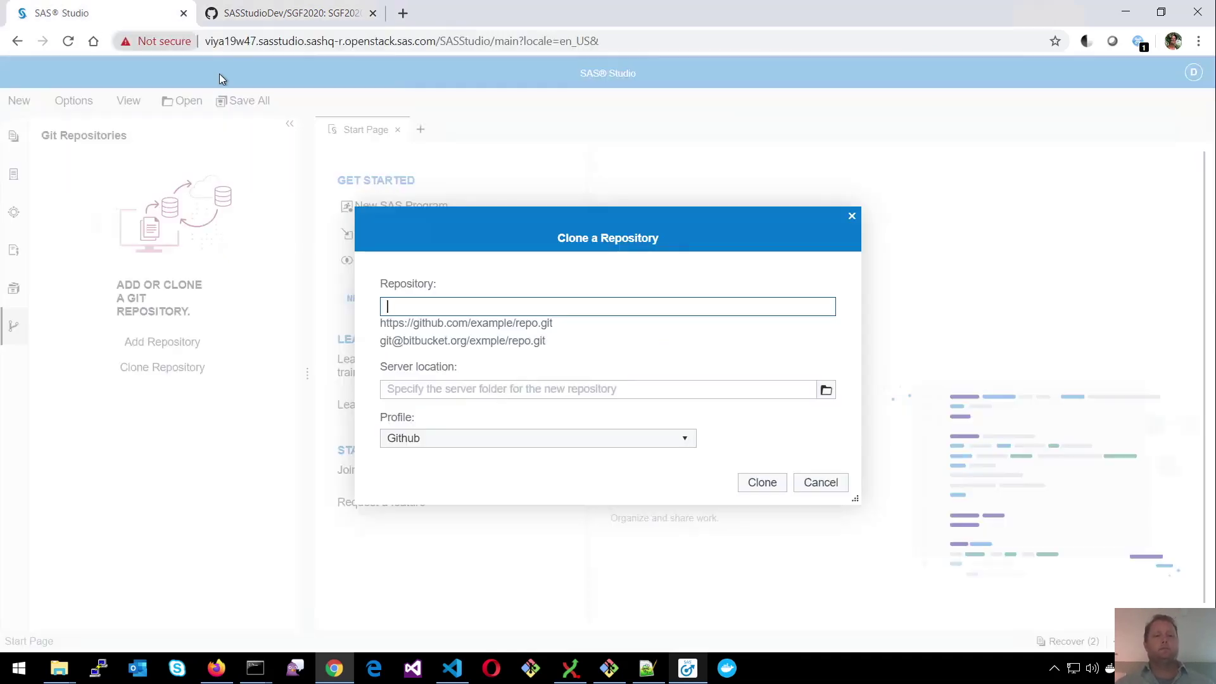
{"action": "key", "text": "ctrl+v"}
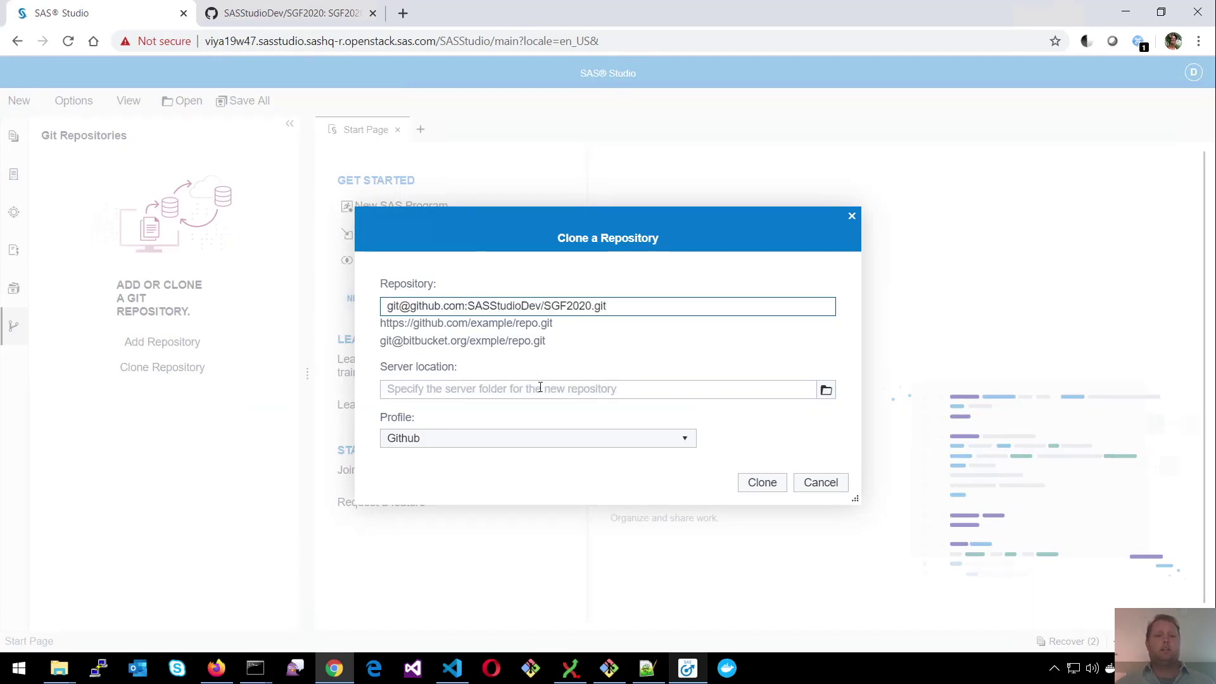
{"action": "left_click", "coordinate": [586, 398]}
- Set the server location to 1 SGF2020 Demo/SGF2020 and clone the repository
{"action": "left_click", "coordinate": [827, 391]}
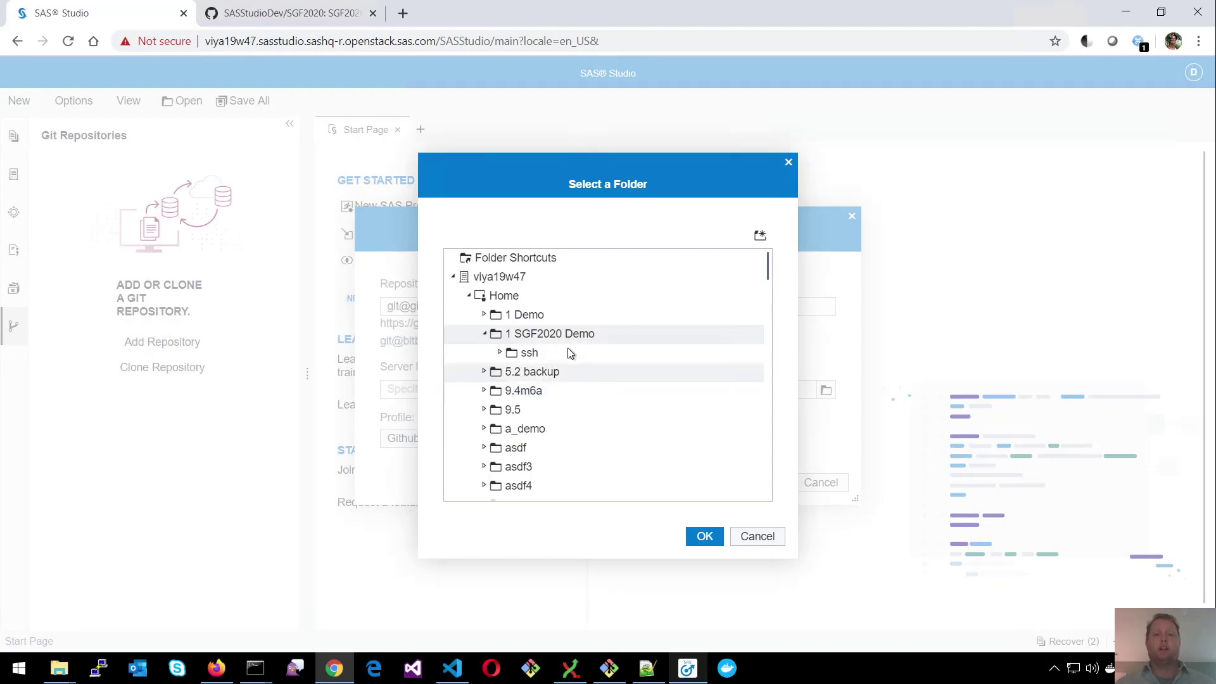
{"action": "left_click", "coordinate": [705, 536]}
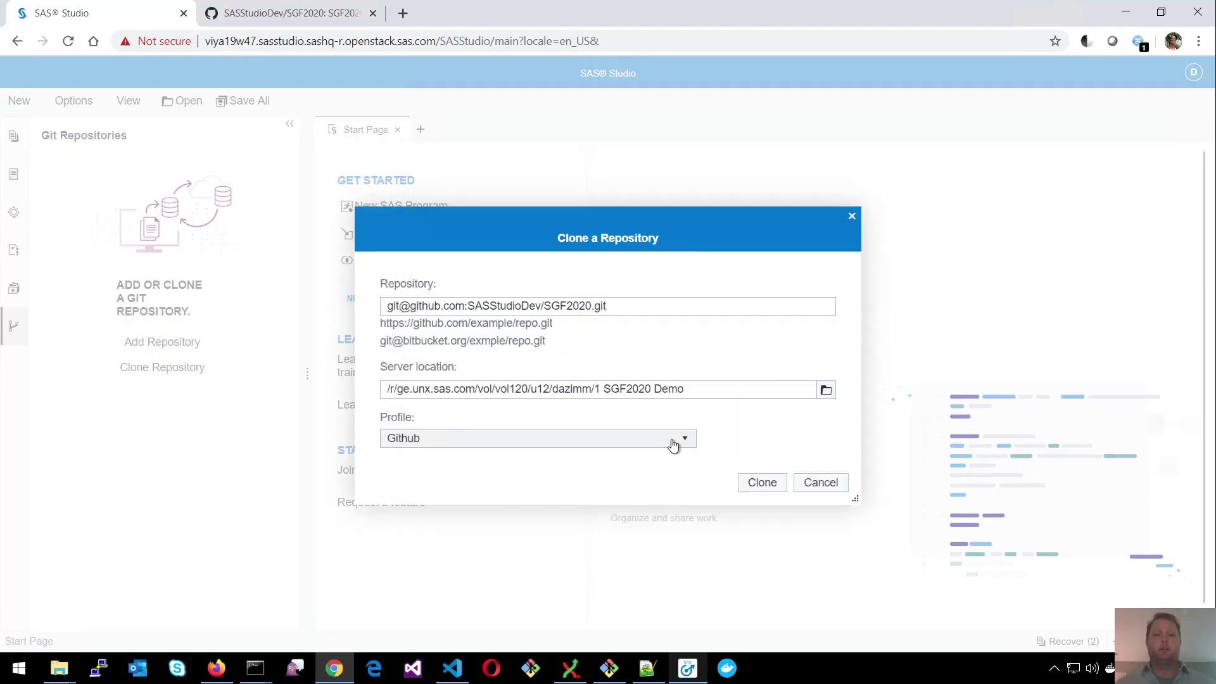
{"action": "left_click", "coordinate": [729, 388]}
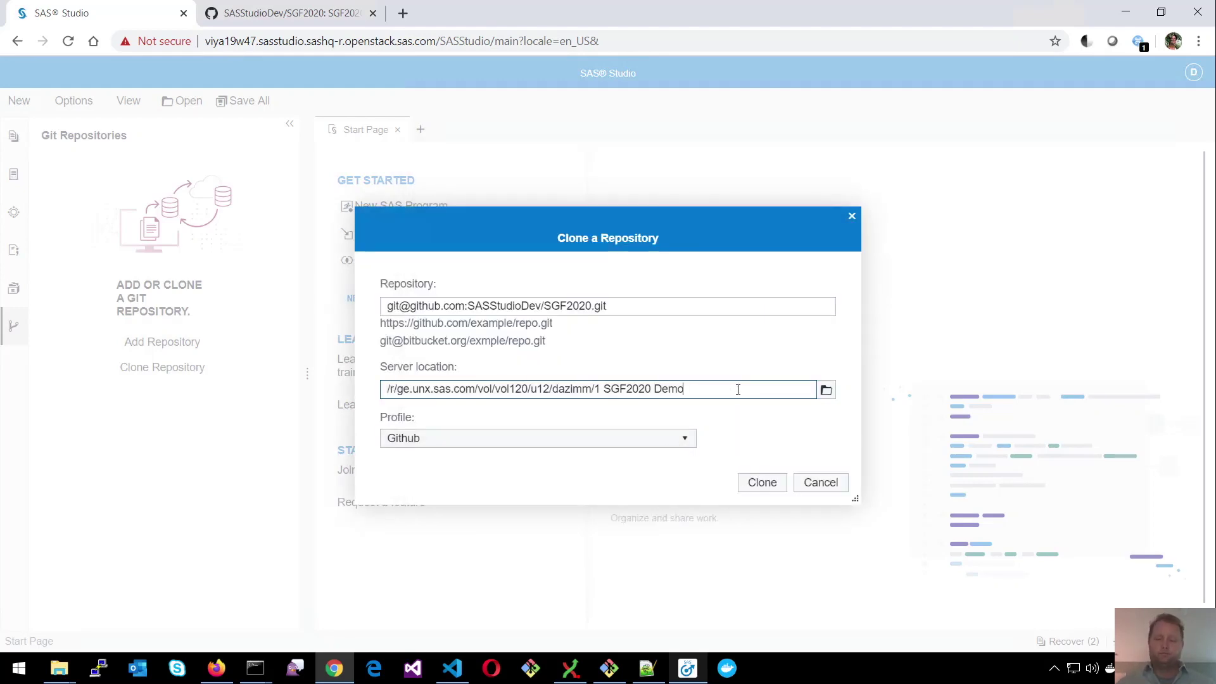
{"action": "type", "text": "SGF@)@"}
{"action": "key", "text": "BackSpace"}
{"action": "key", "text": "BackSpace"}
{"action": "key", "text": "BackSpace"}
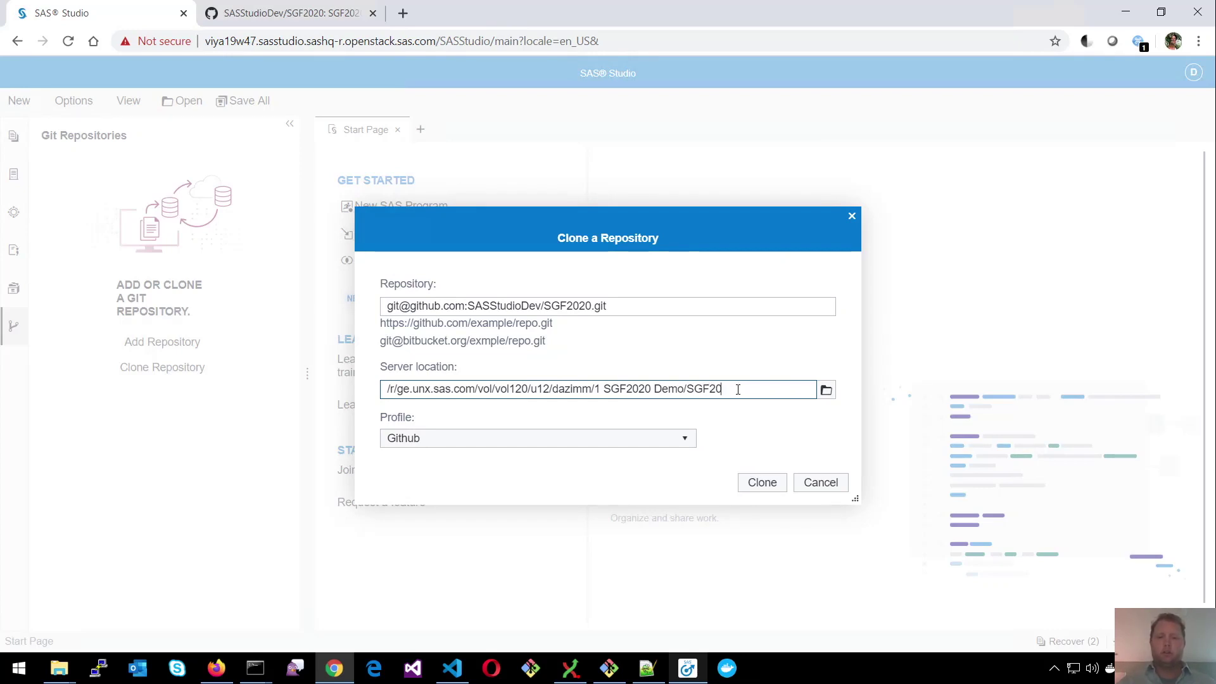
{"action": "type", "text": "20"}
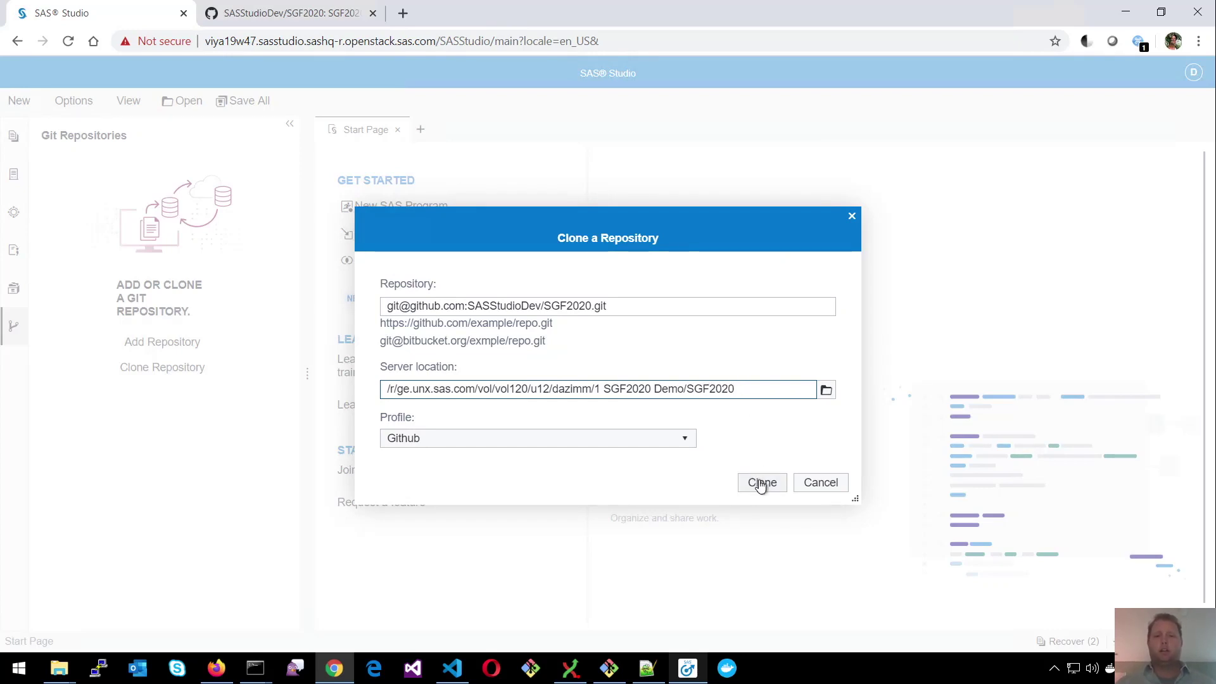
{"action": "left_click", "coordinate": [760, 484]}
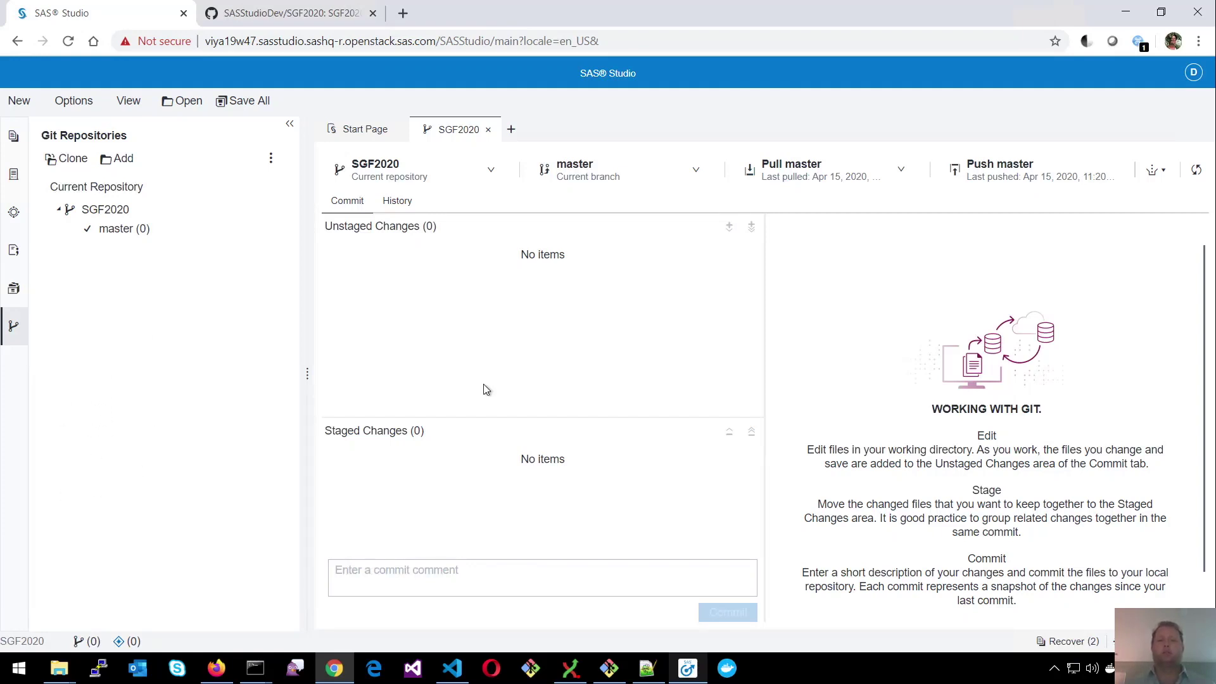
{"action": "left_click", "coordinate": [492, 175]}
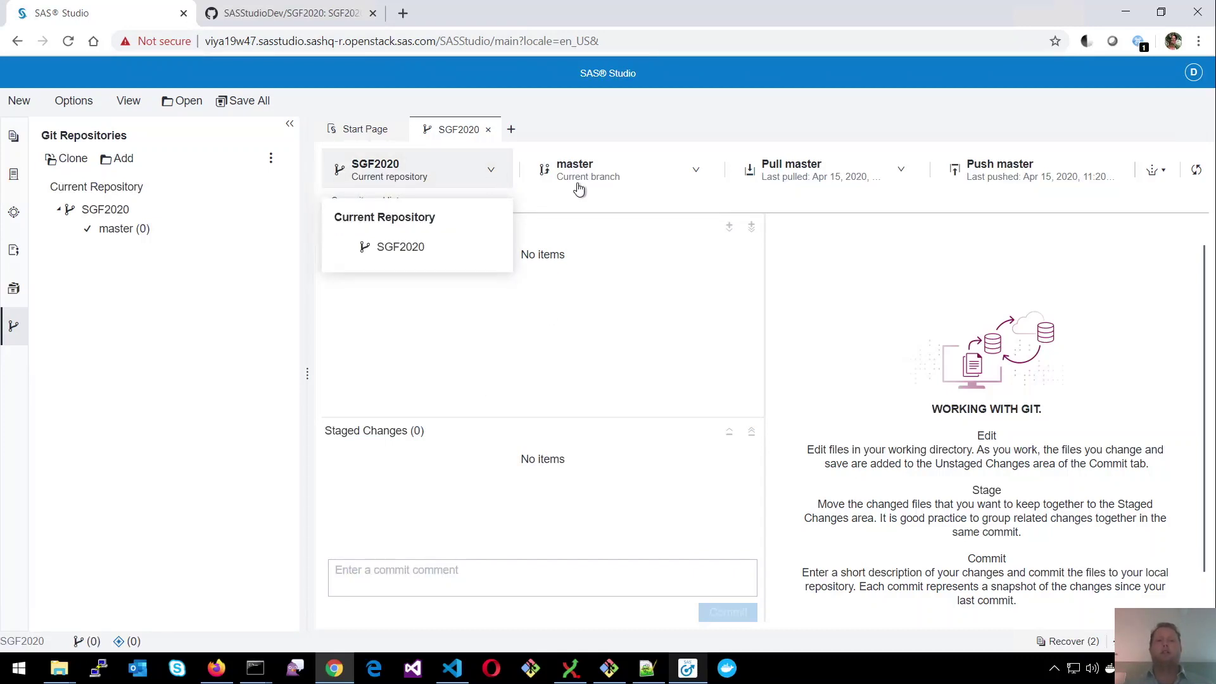
{"action": "left_click", "coordinate": [702, 178]}
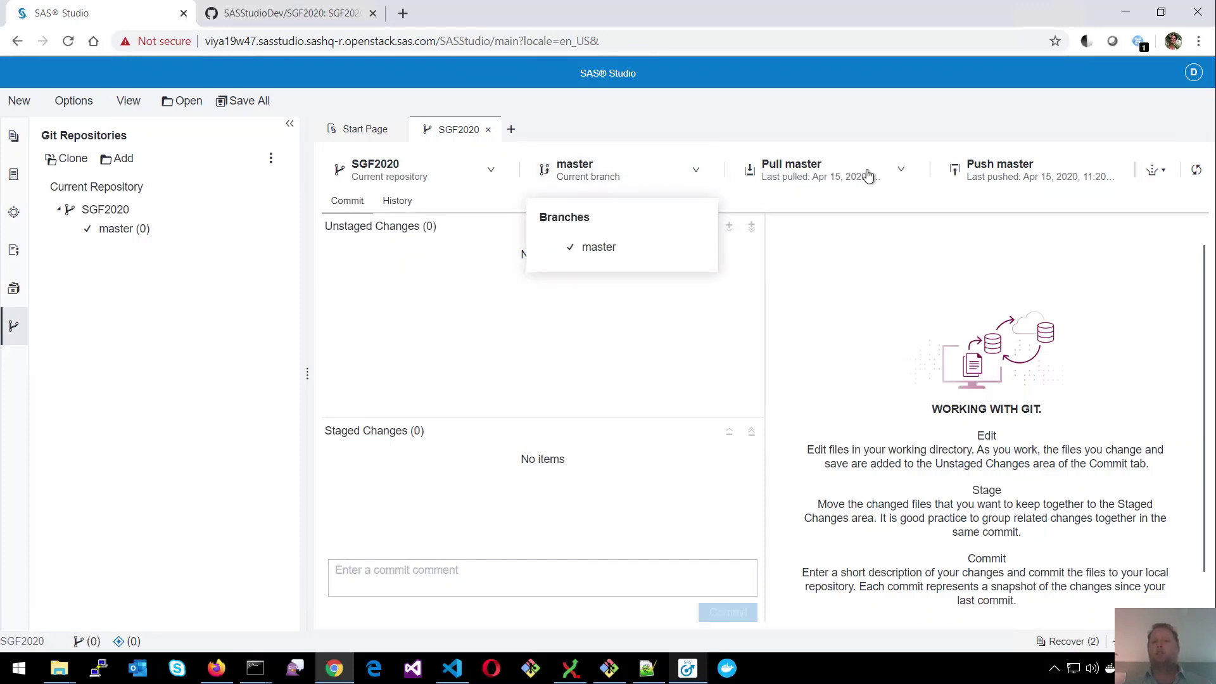
{"action": "left_click", "coordinate": [901, 175]}
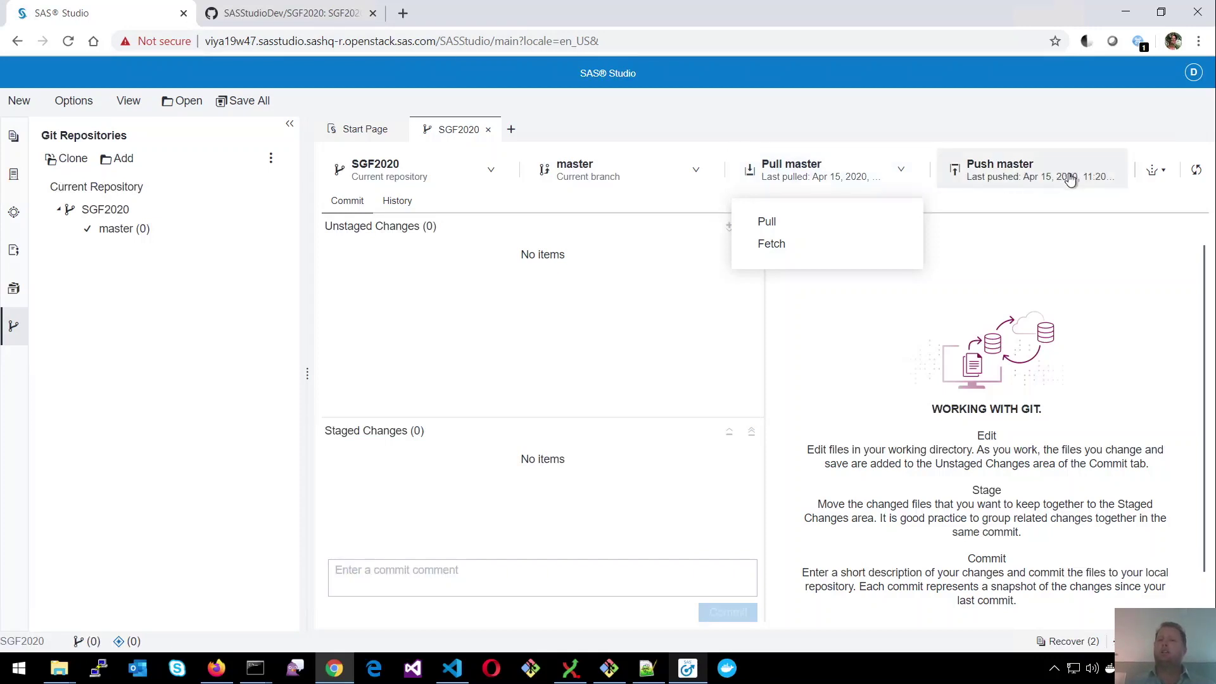
{"action": "left_click", "coordinate": [1162, 182]}
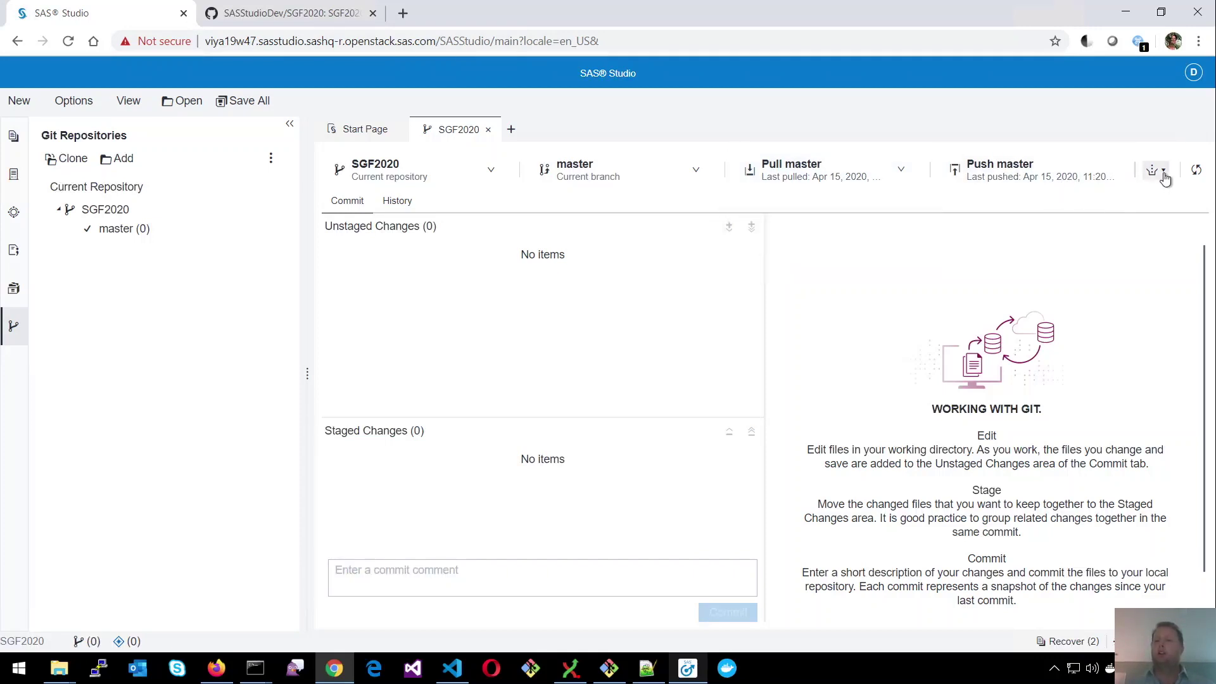
{"action": "left_click", "coordinate": [1164, 179]}
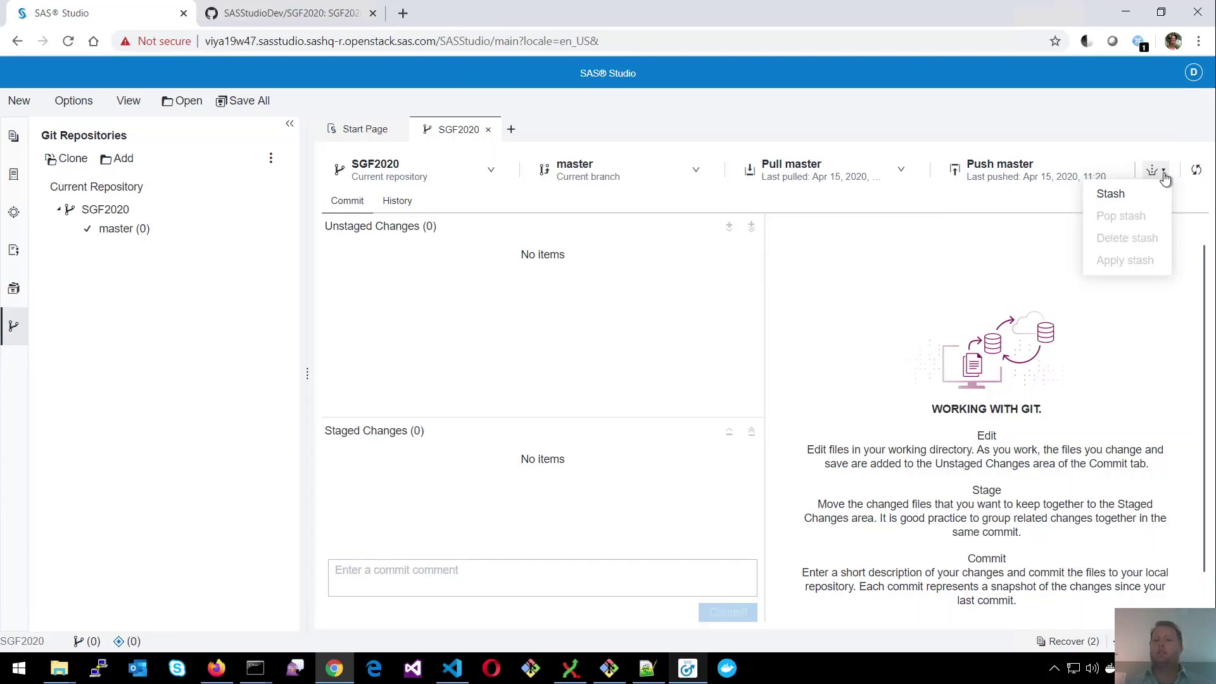
{"action": "left_click", "coordinate": [912, 229]}
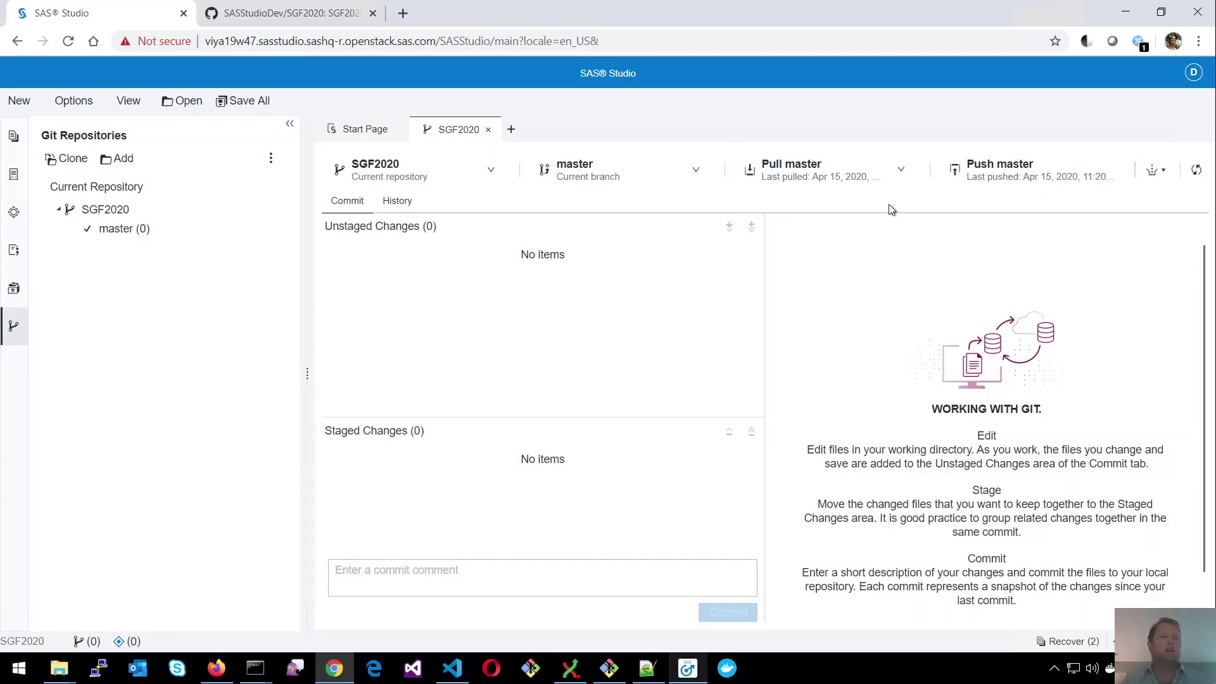
{"action": "left_click", "coordinate": [14, 174]}
- Expand viya19w47 > Home > 1 SGF2020 Demo > SGF2020 in the Explorer
{"action": "left_click", "coordinate": [49, 222]}
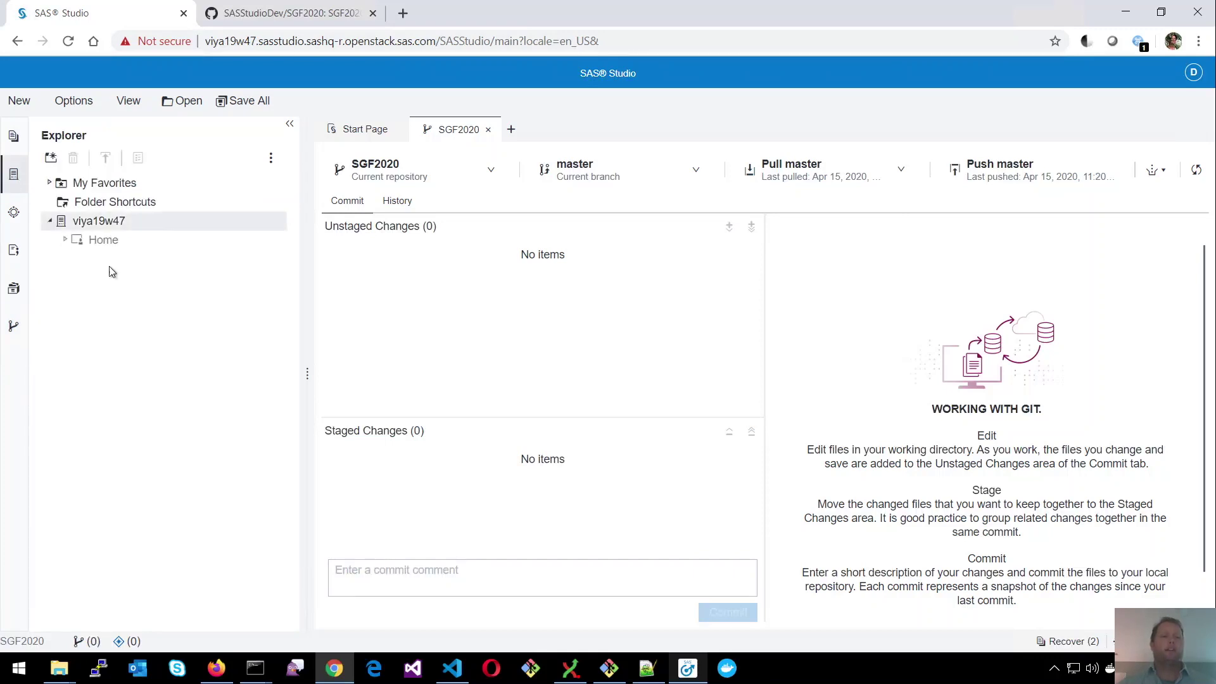
{"action": "left_click", "coordinate": [65, 240]}
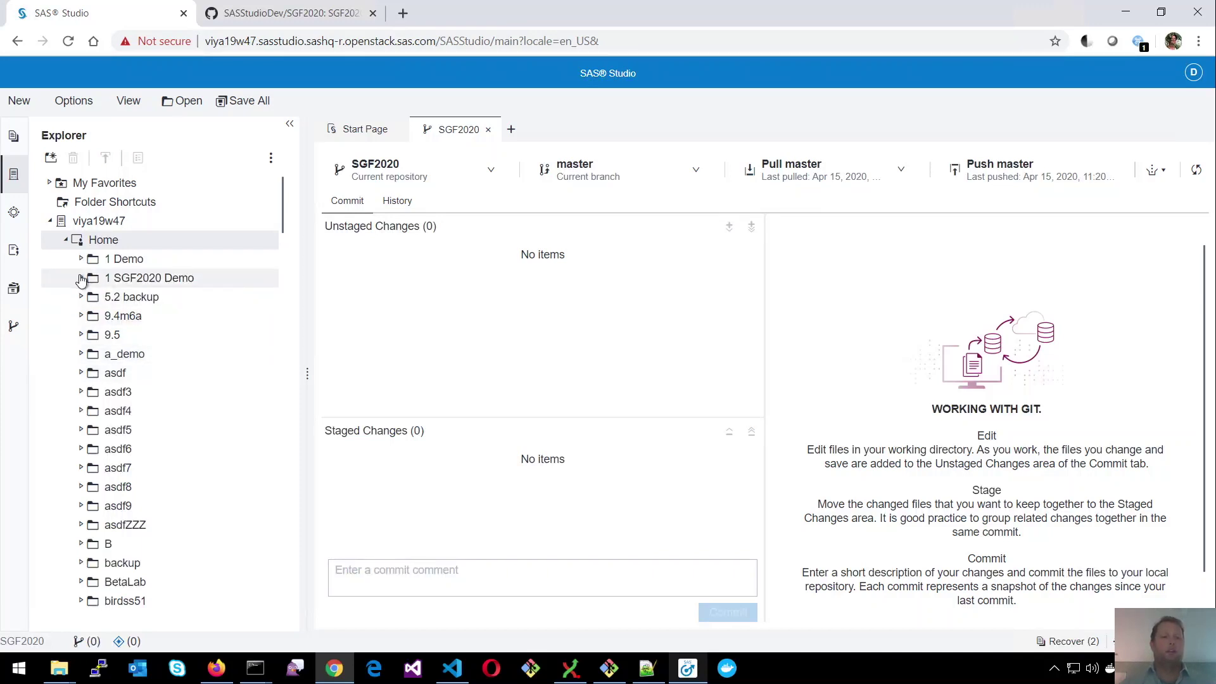
{"action": "left_click", "coordinate": [81, 277]}
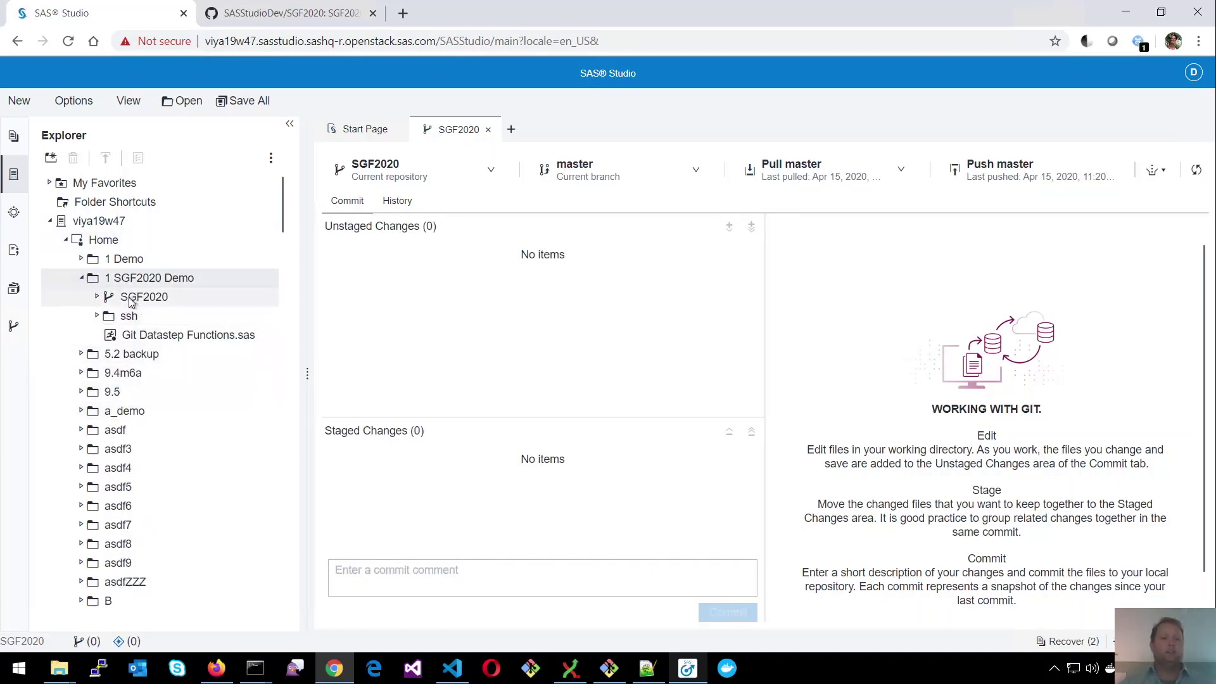
{"action": "left_click", "coordinate": [96, 298]}
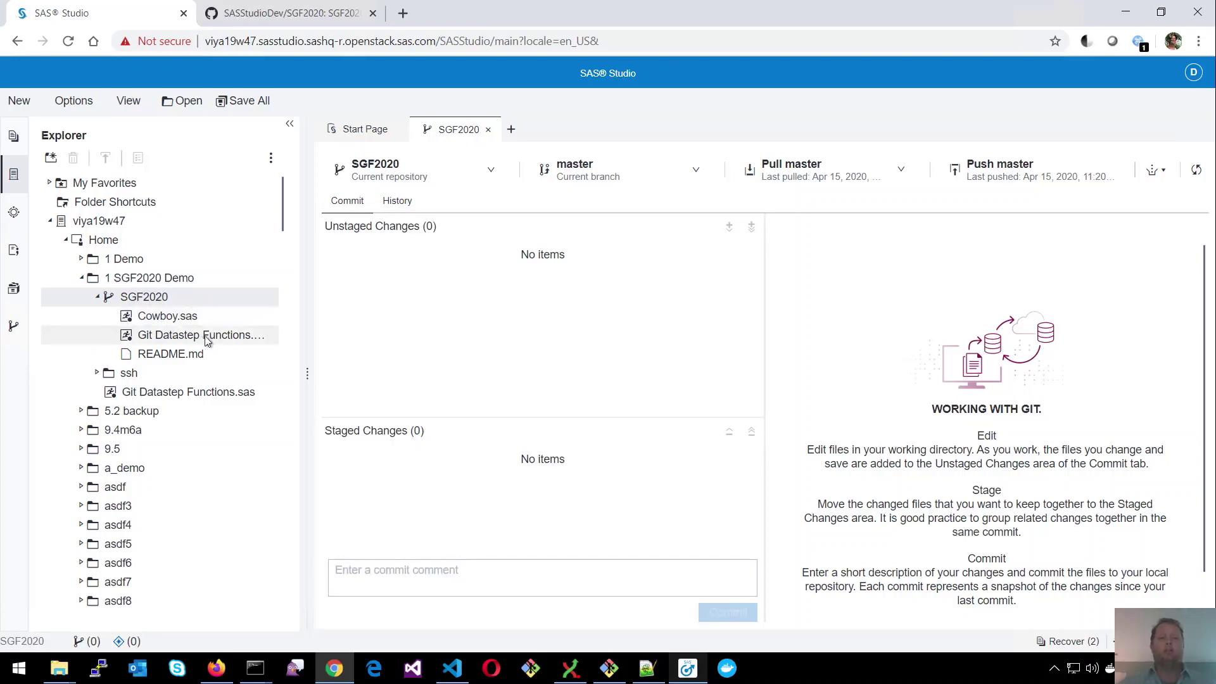
- Open Cowboy.sas, replace the ctop colour Blue with purple on line 16, and save
{"action": "double_click", "coordinate": [158, 319]}
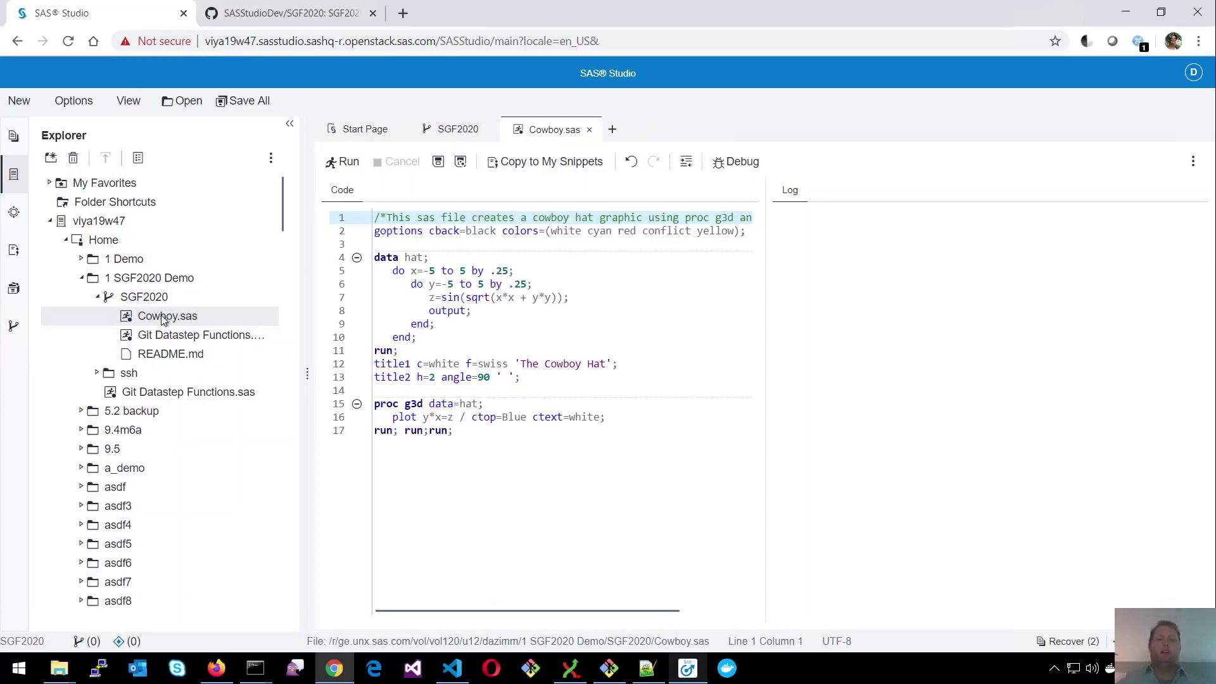
{"action": "left_click", "coordinate": [651, 352]}
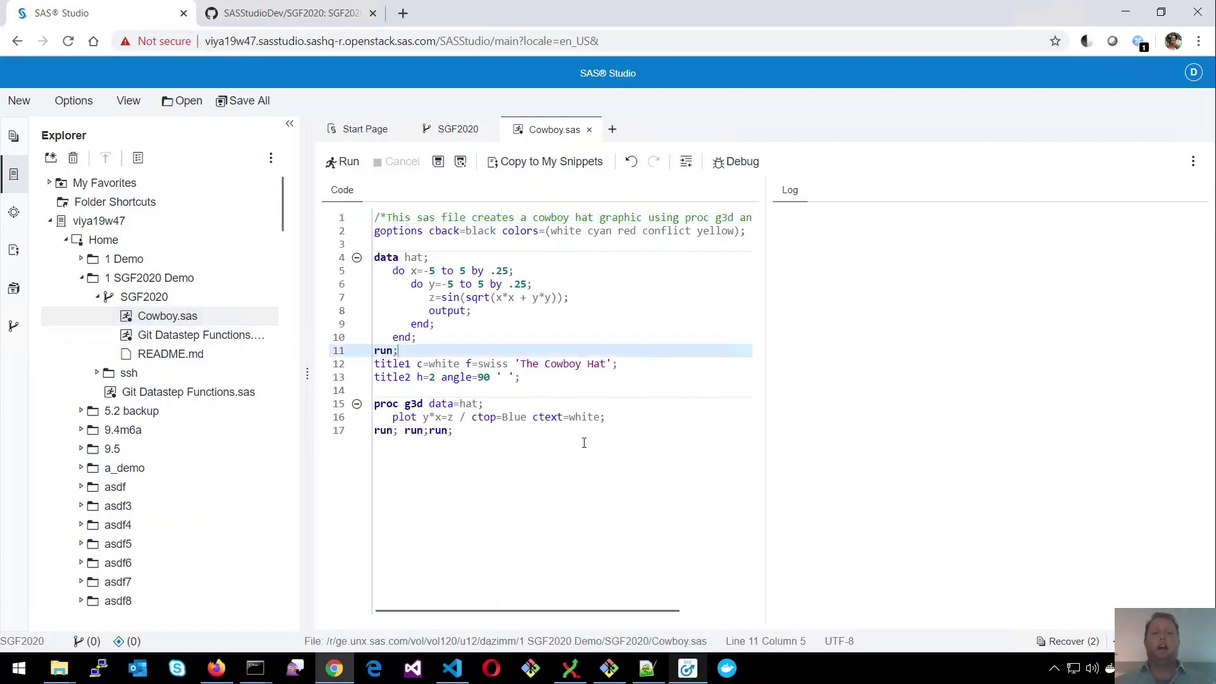
{"action": "double_click", "coordinate": [511, 418]}
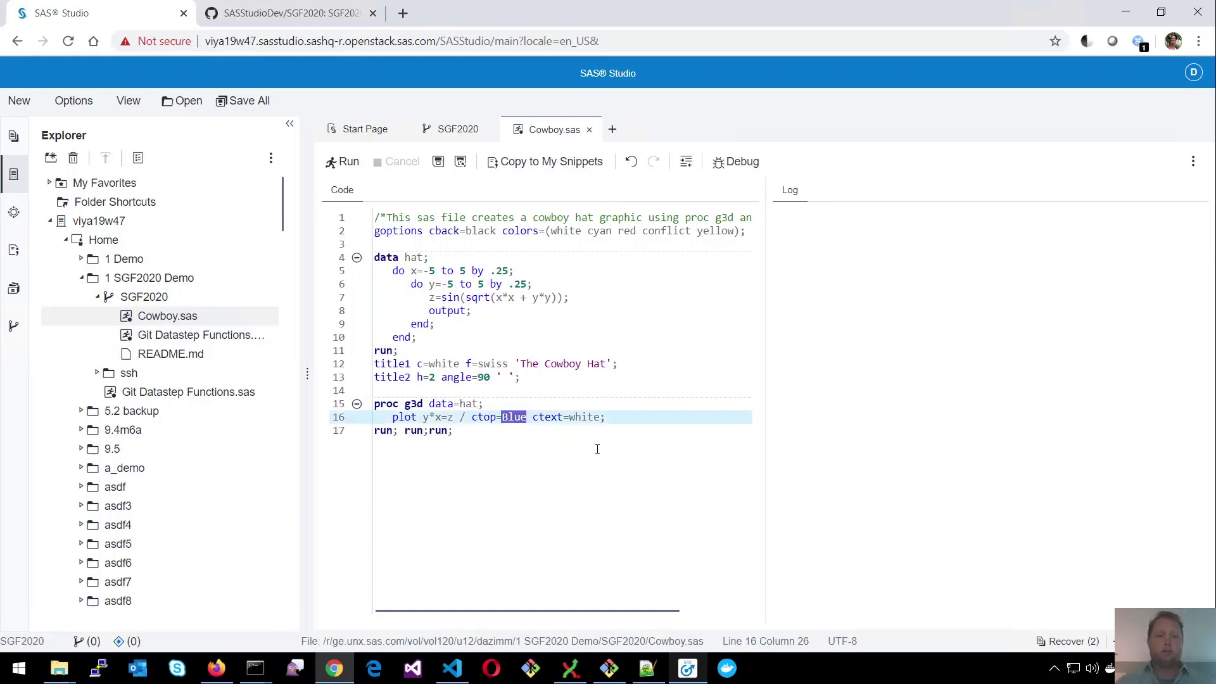
{"action": "key", "text": "BackSpace"}
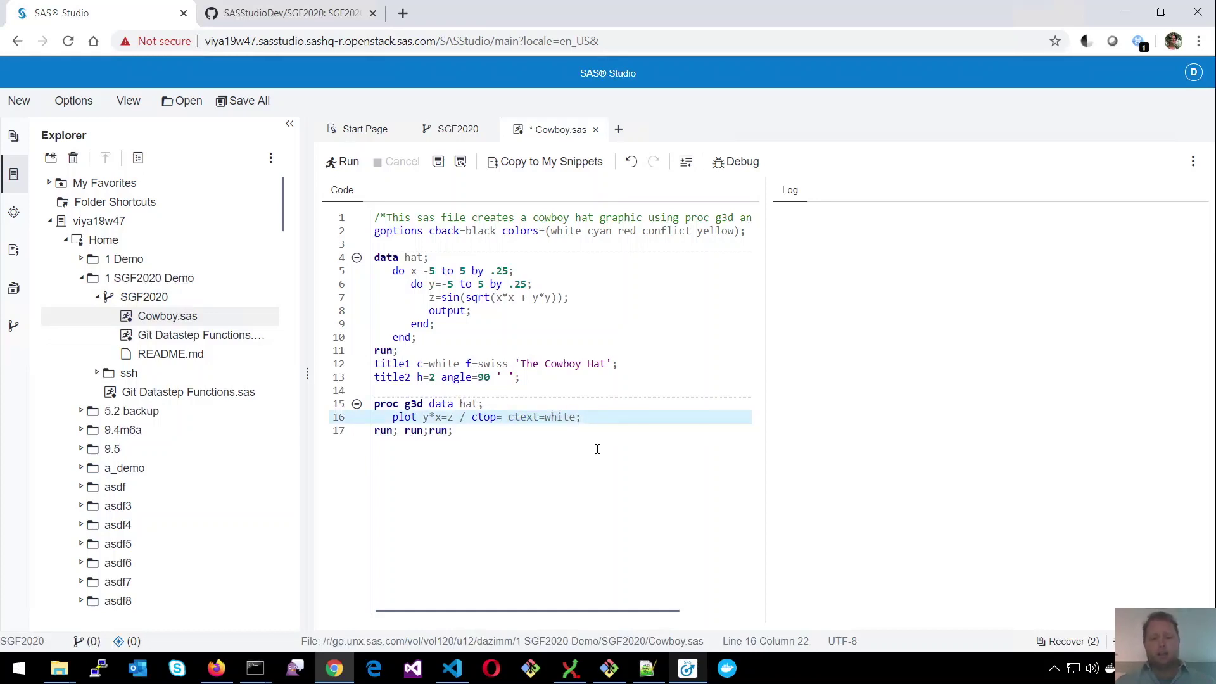
{"action": "type", "text": "purple"}
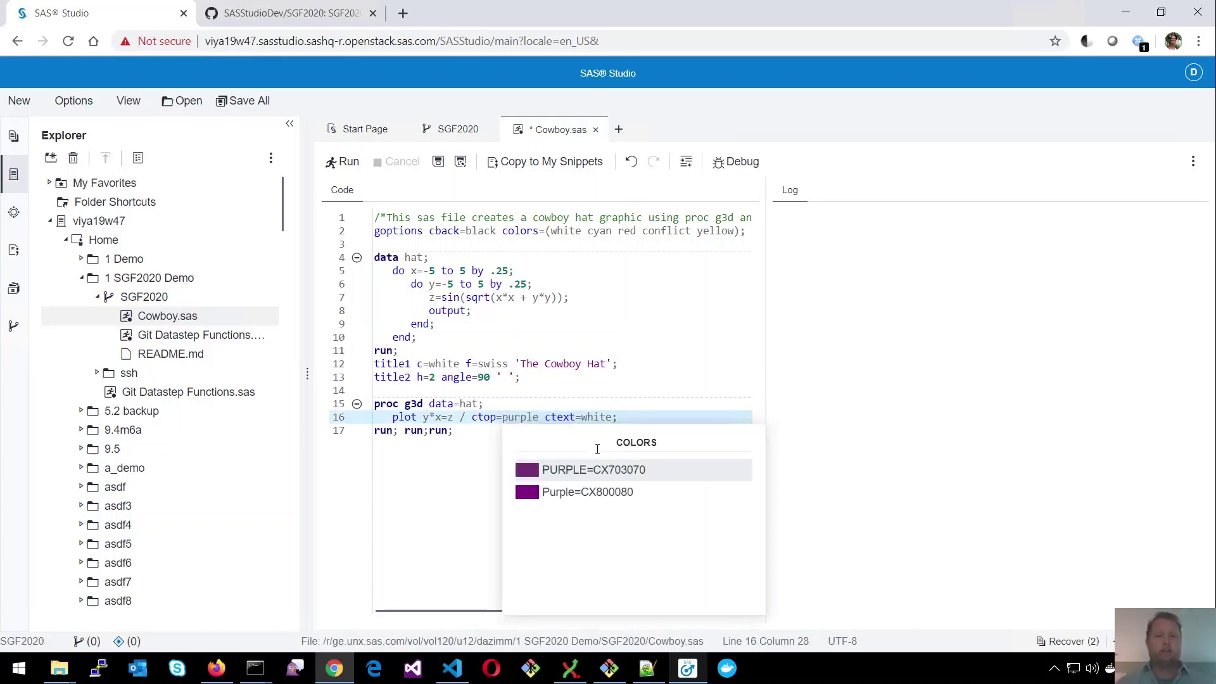
{"action": "key", "text": "Escape"}
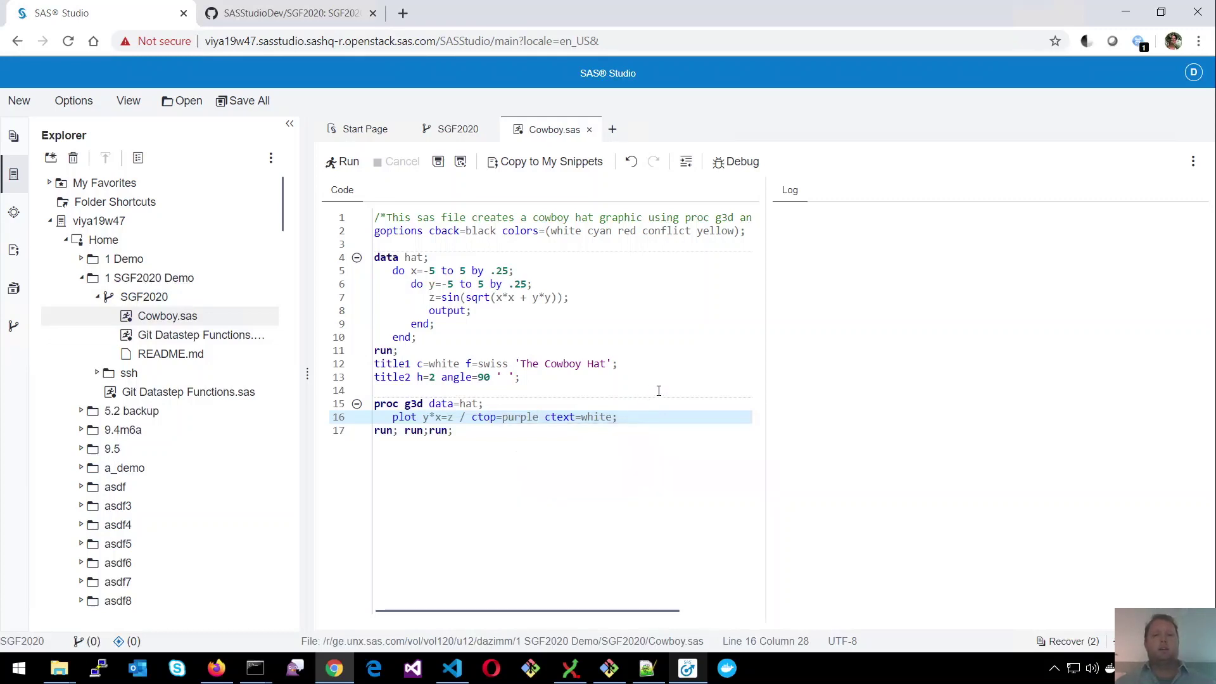
{"action": "key", "text": "Up"}
{"action": "key", "text": "Up"}
{"action": "key", "text": "ctrl+s"}
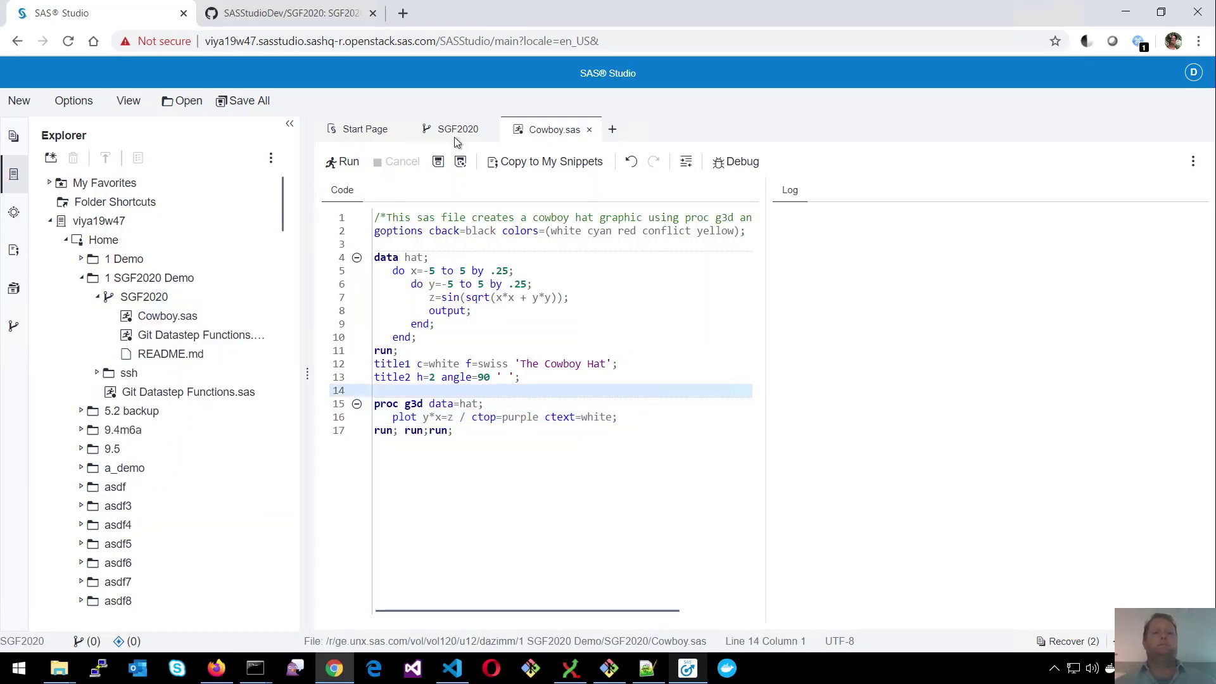
- Review the Cowboy.sas diff, stage it, and commit with the comment 'purple cowboy hat'
{"action": "left_click", "coordinate": [454, 135]}
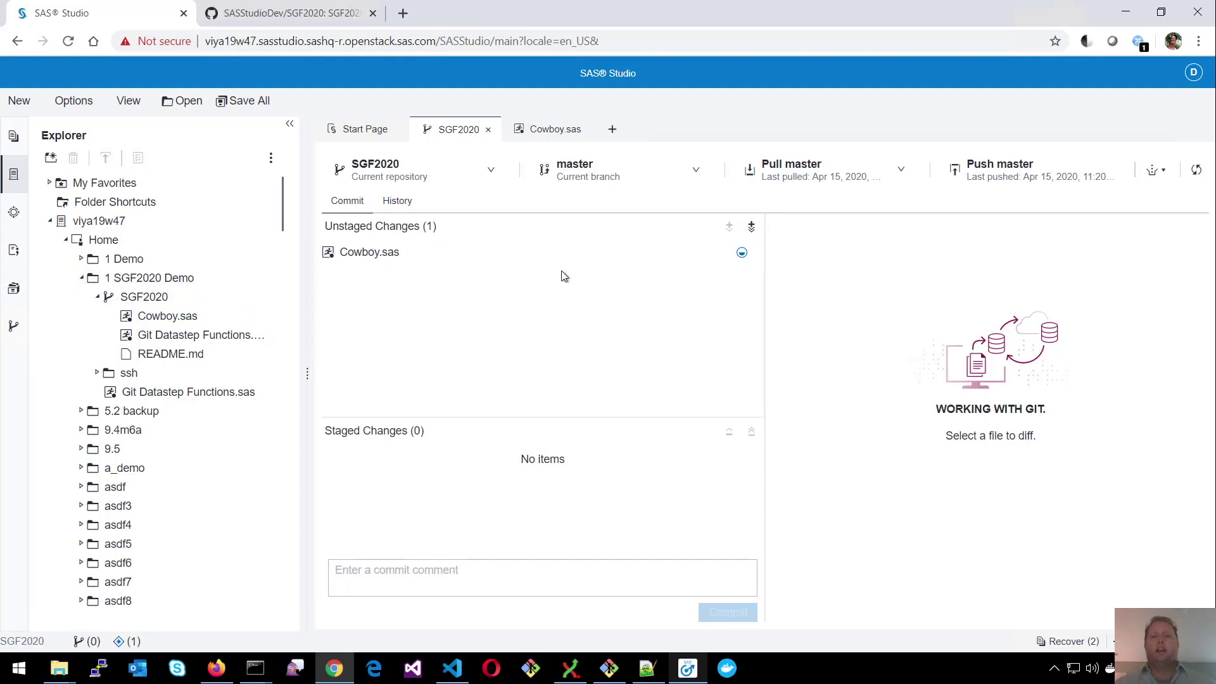
{"action": "left_click", "coordinate": [452, 273]}
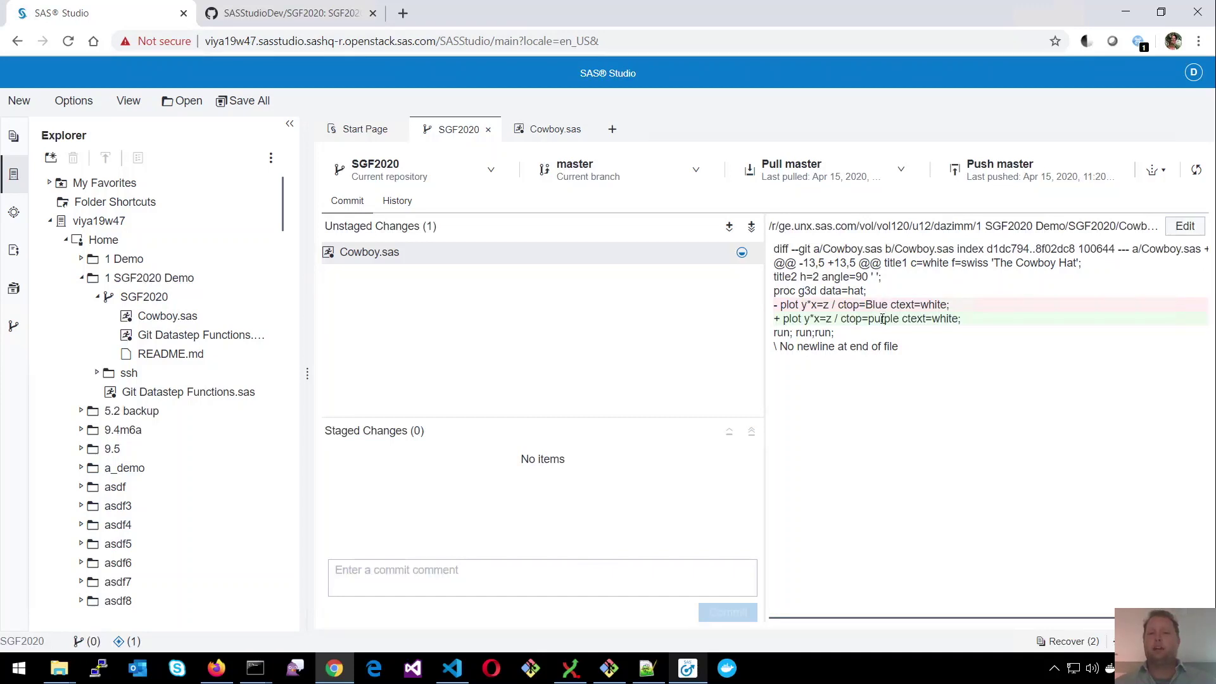
{"action": "left_click", "coordinate": [730, 228]}
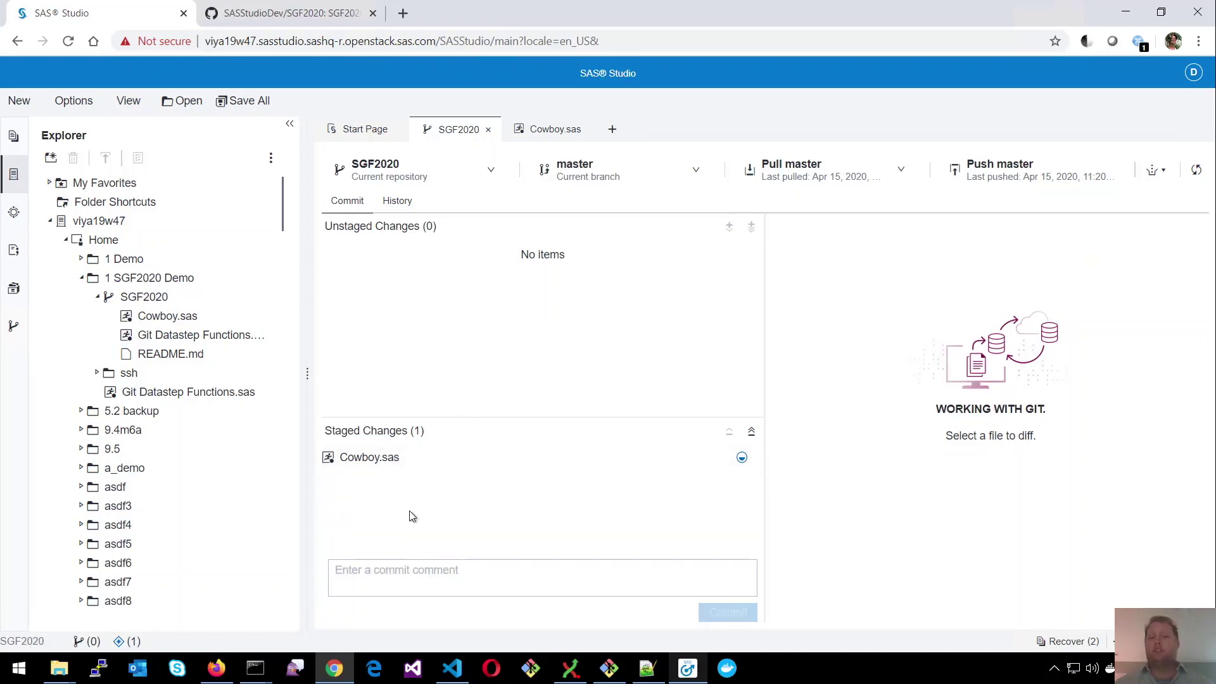
{"action": "left_click", "coordinate": [433, 573]}
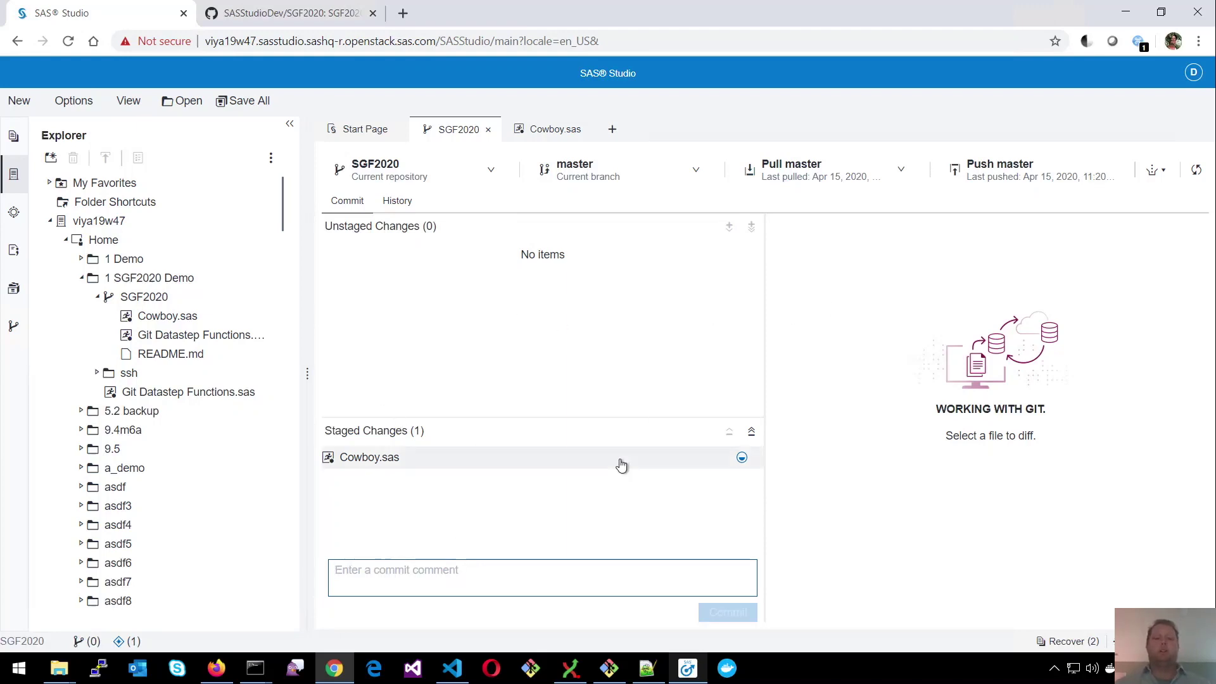
{"action": "type", "text": "p"}
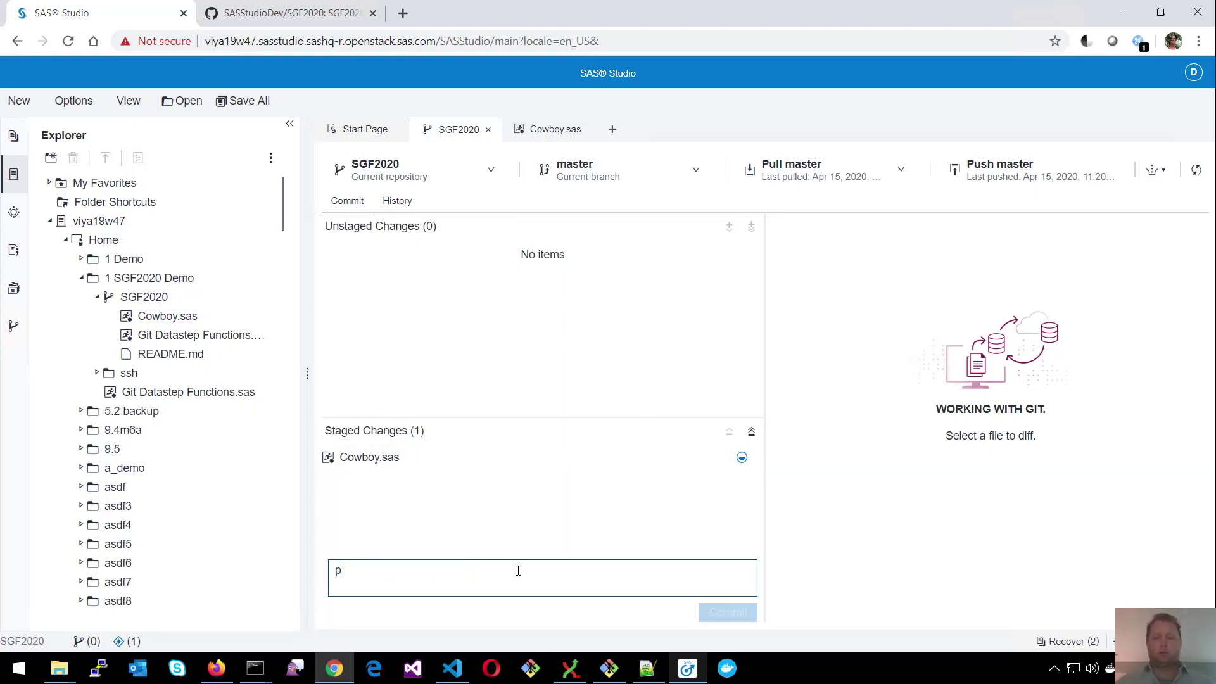
{"action": "type", "text": "urple cowboy "}
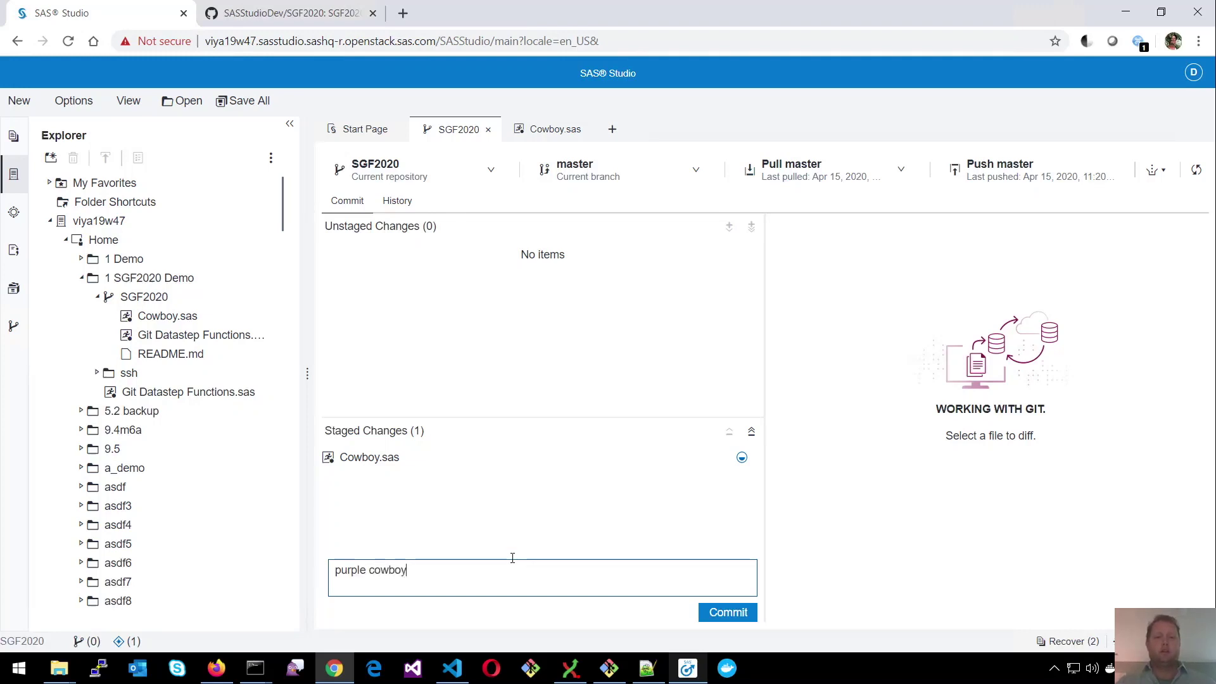
{"action": "type", "text": "hat"}
{"action": "left_click", "coordinate": [719, 616]}
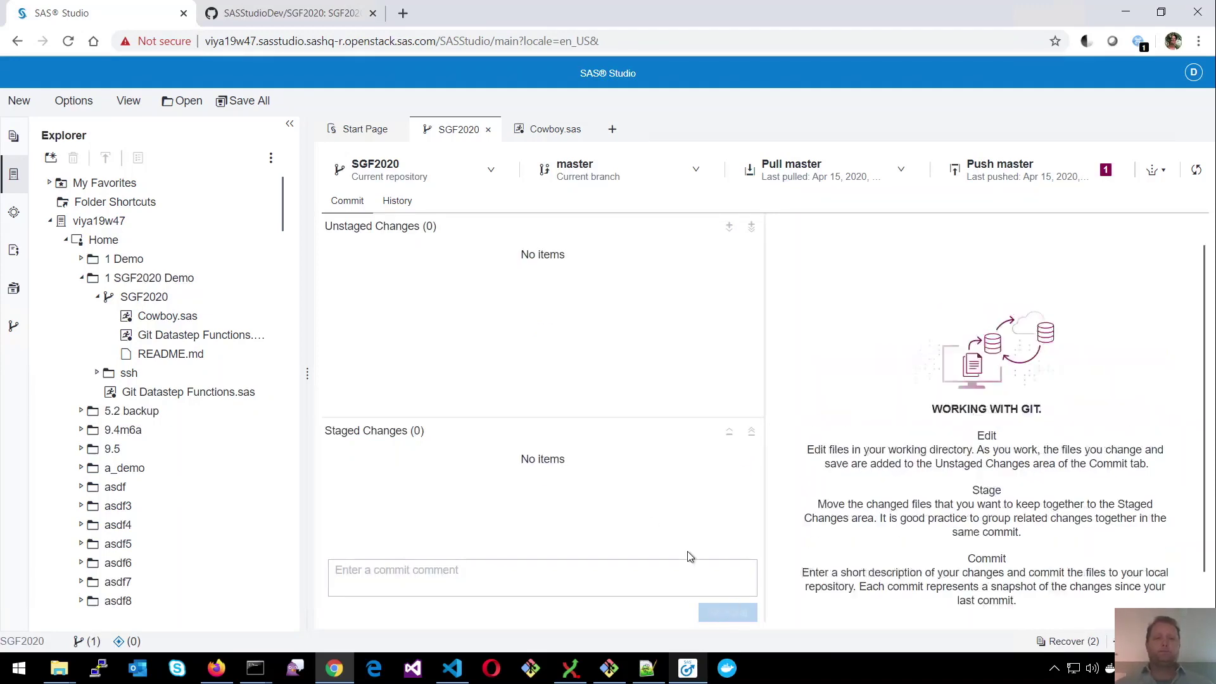
- Check the commit in History, push master to GitHub, and reopen the GitHub repository page
{"action": "left_click", "coordinate": [398, 201]}
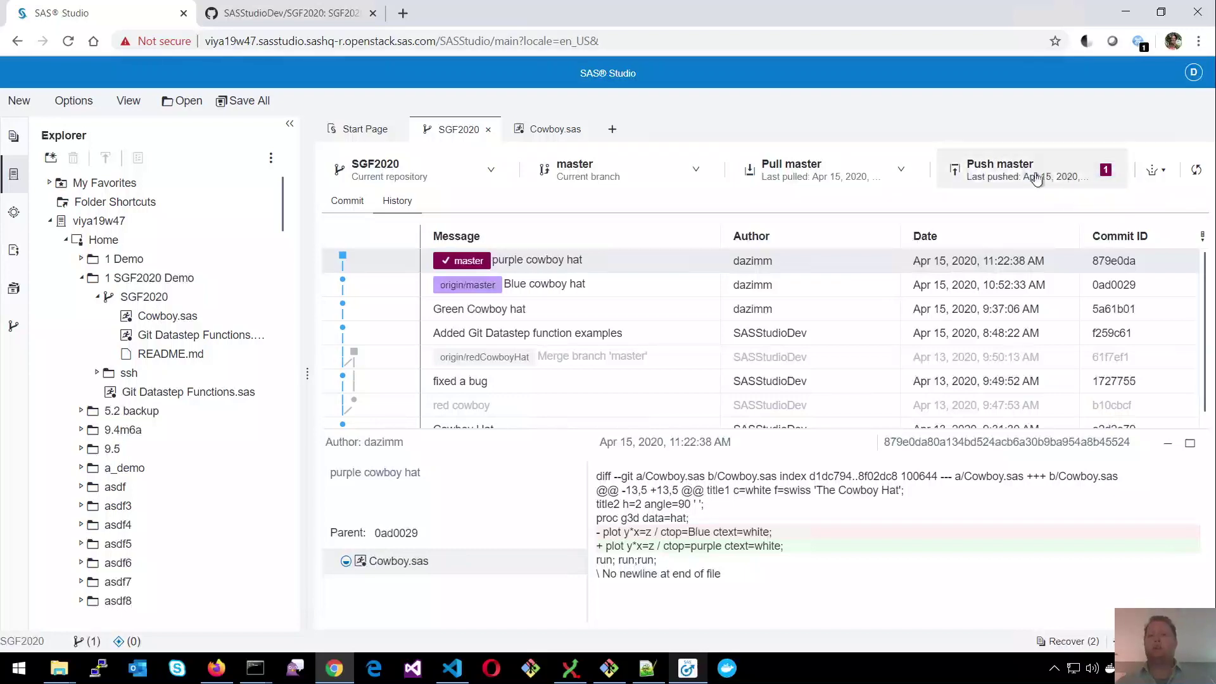
{"action": "left_click", "coordinate": [996, 175]}
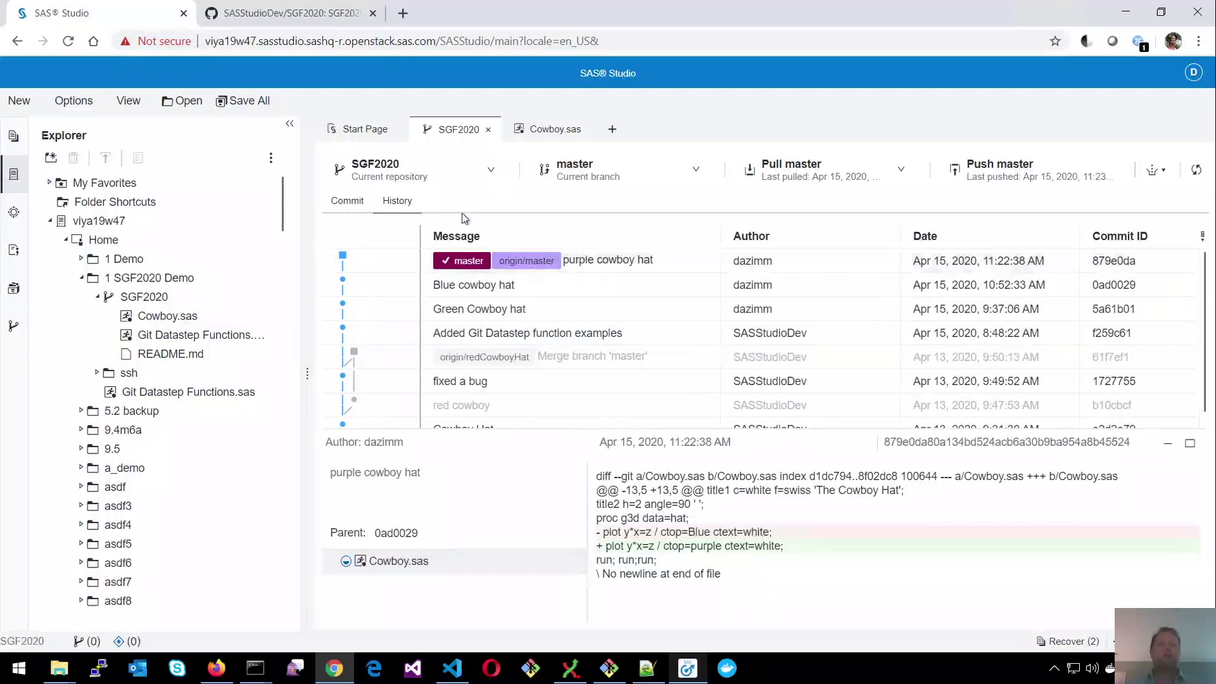
{"action": "left_click", "coordinate": [295, 15]}
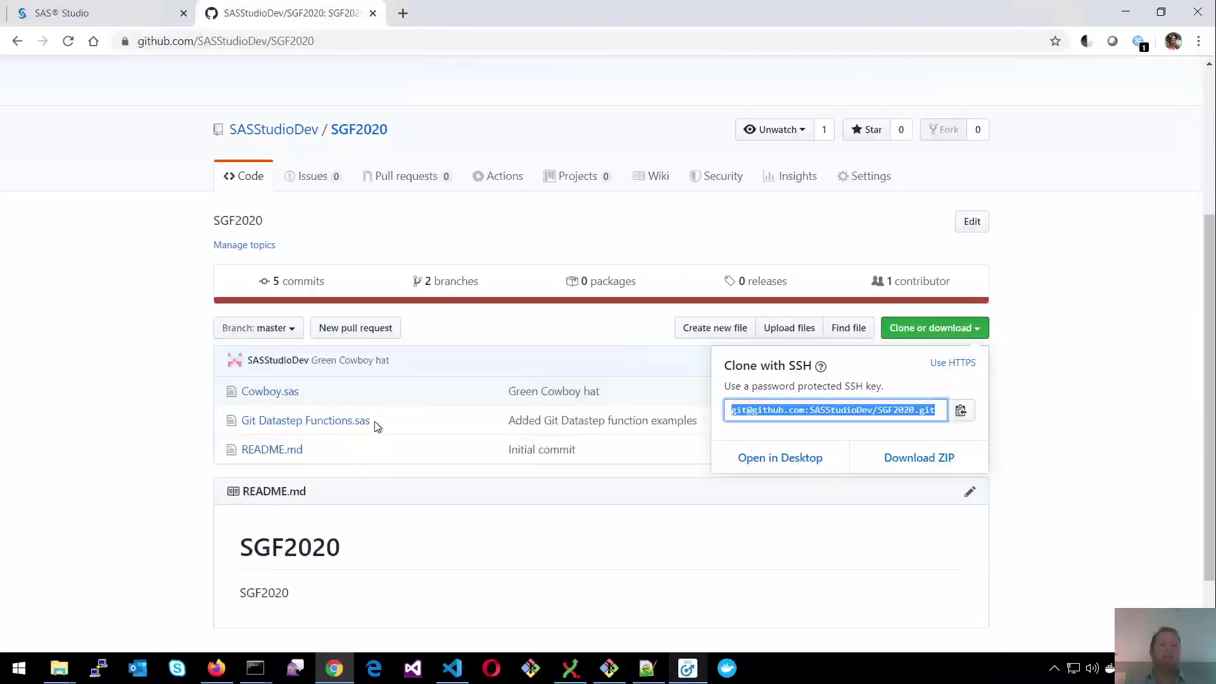
- Refresh GitHub's SGF2020 page to show the 'purple cowboy hat' commit, then return to SAS Studio
{"action": "left_click", "coordinate": [137, 378]}
{"action": "right_click", "coordinate": [138, 377]}
{"action": "left_click", "coordinate": [203, 426]}
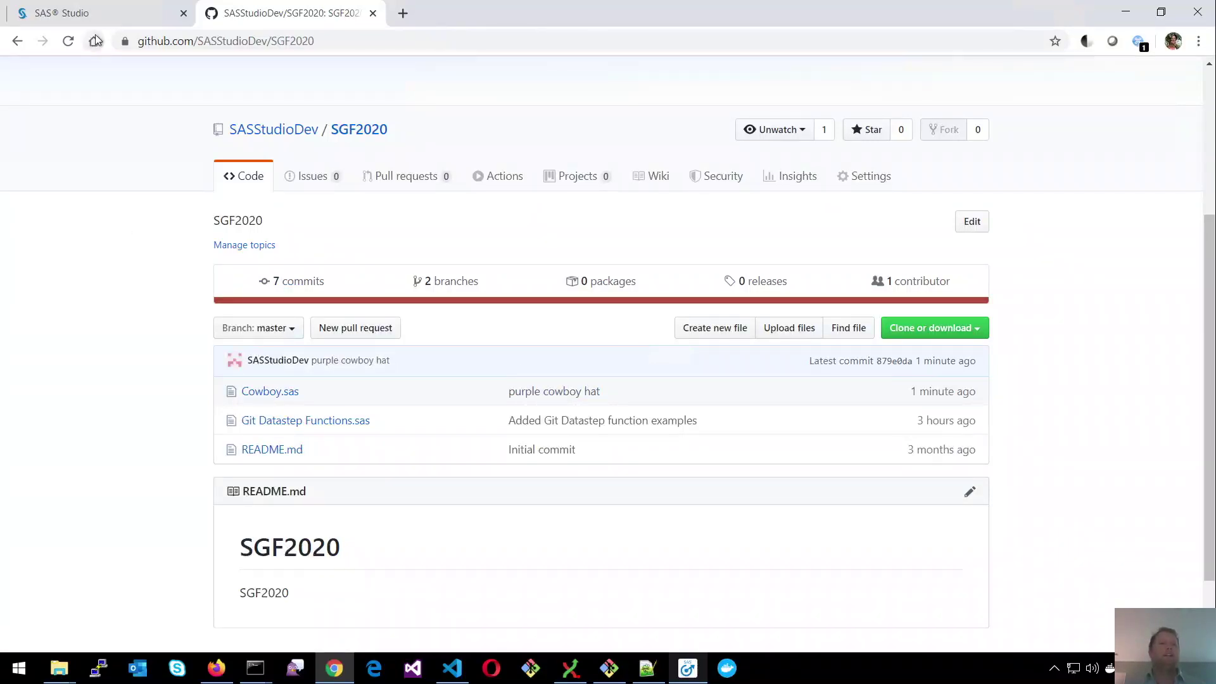
{"action": "left_click", "coordinate": [101, 18]}
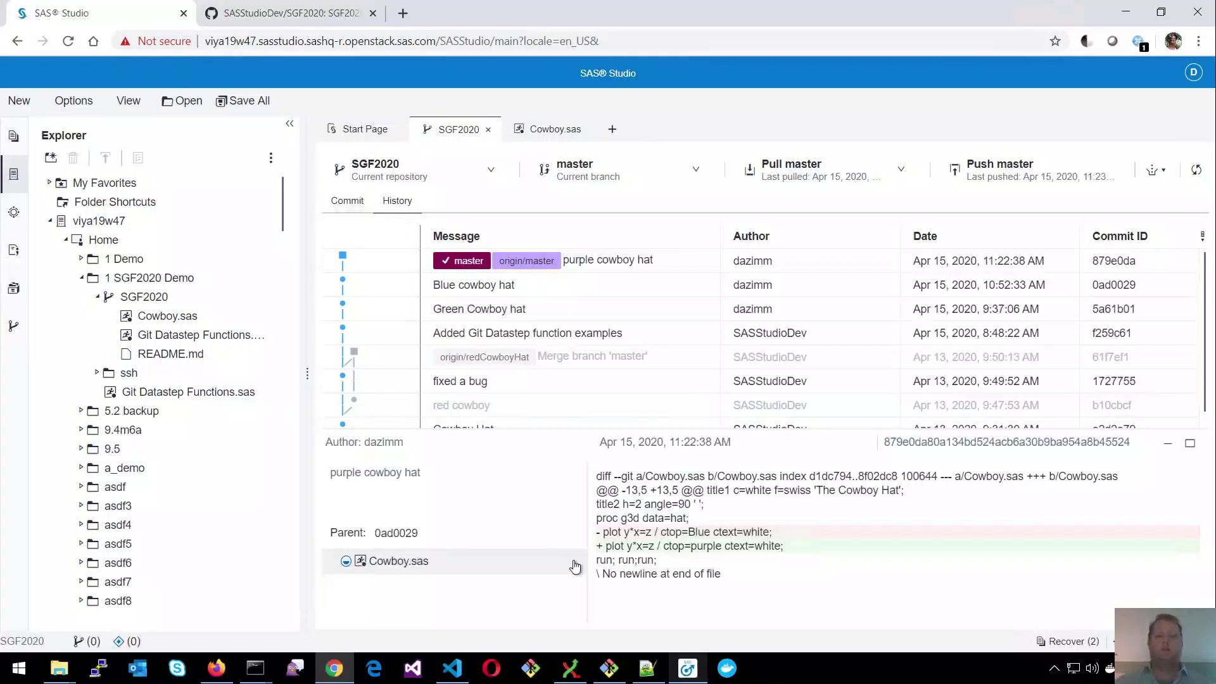
- Open SGF2020 in Enterprise Guide, review its history, then show Open Items and the File menu
{"action": "left_click", "coordinate": [688, 670]}
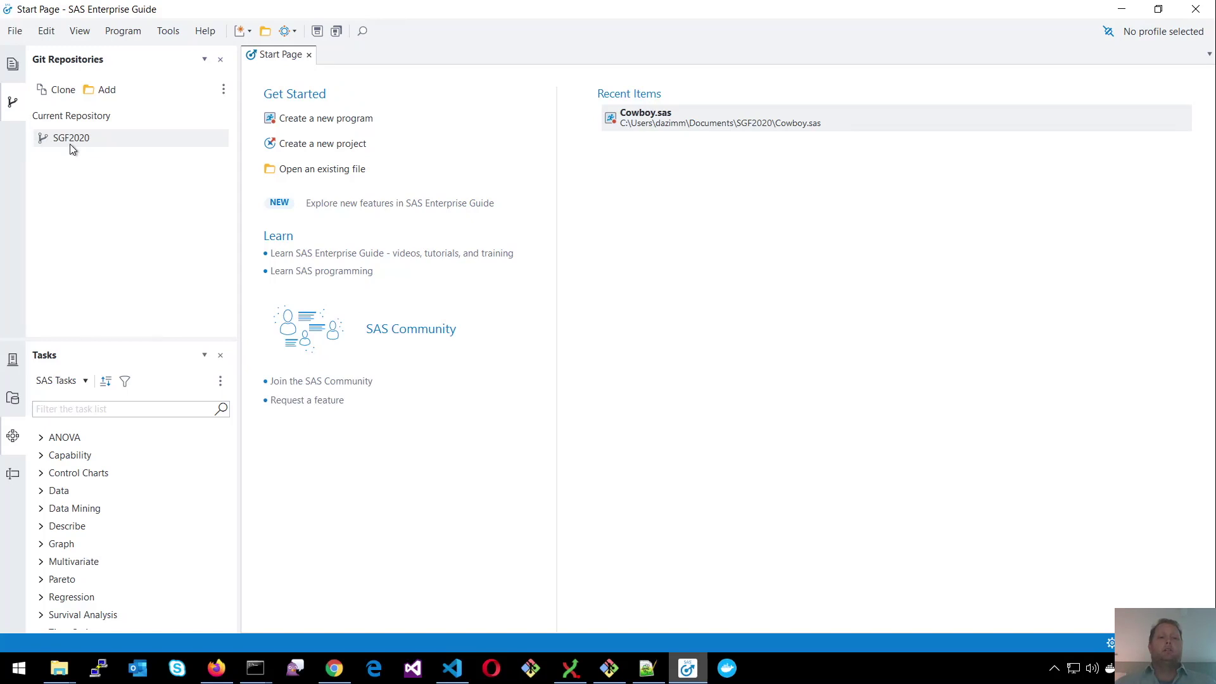
{"action": "double_click", "coordinate": [74, 141]}
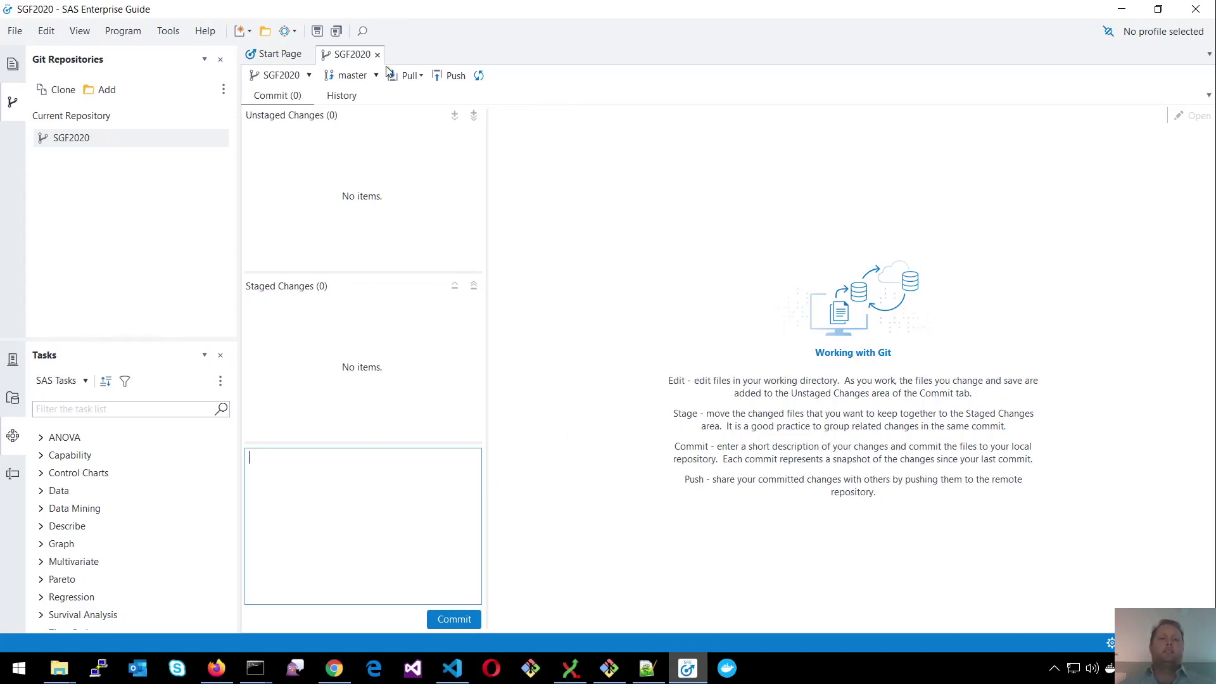
{"action": "left_click", "coordinate": [339, 95]}
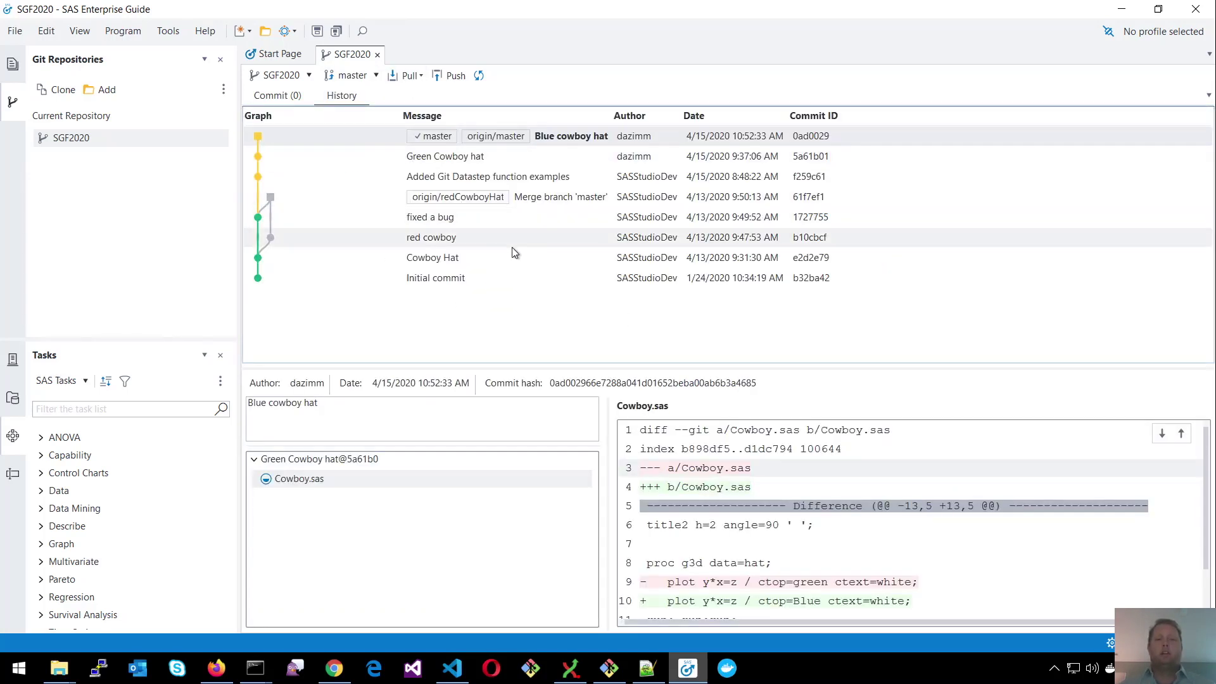
{"action": "left_click", "coordinate": [276, 96]}
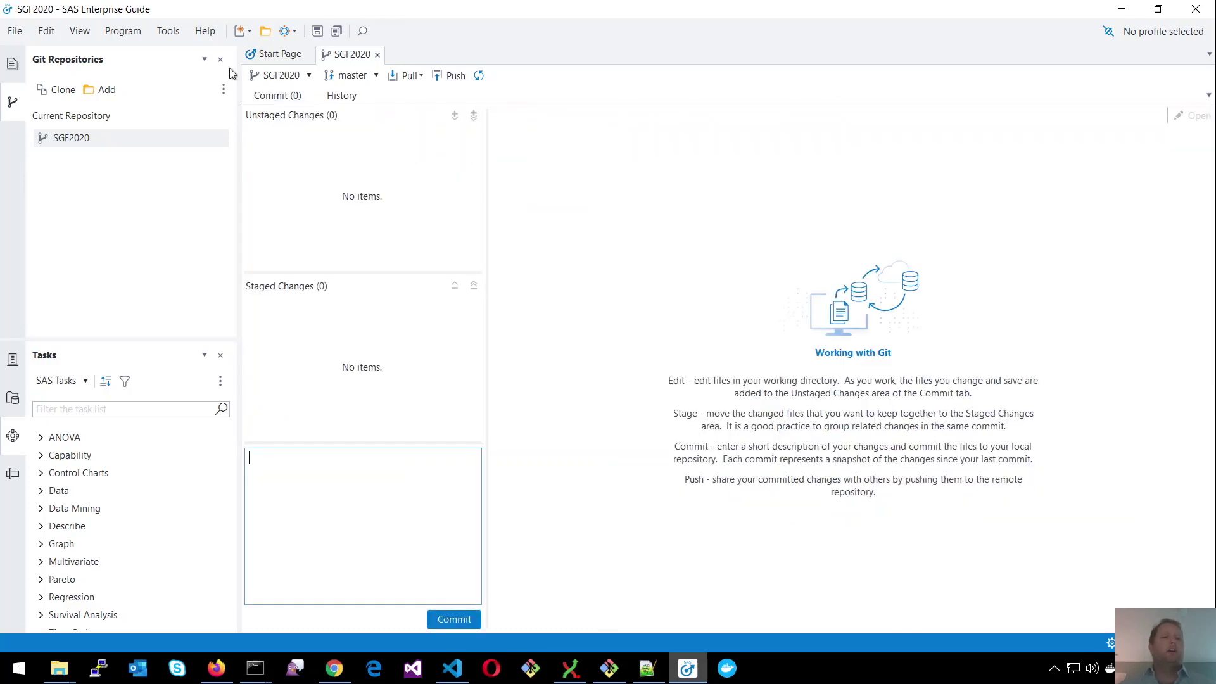
{"action": "left_click", "coordinate": [12, 64]}
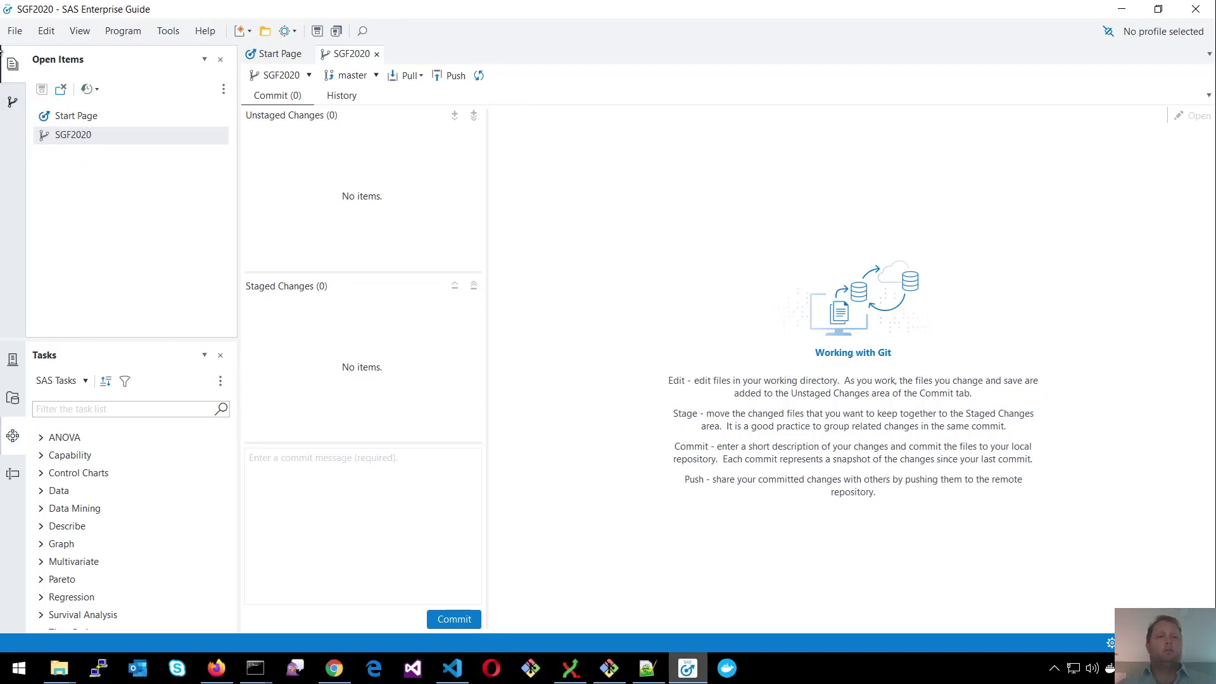
{"action": "left_click", "coordinate": [15, 32]}
- Open Cowboy.sas from recent items, change Blue to red on line 16, and save
{"action": "left_click", "coordinate": [56, 71]}
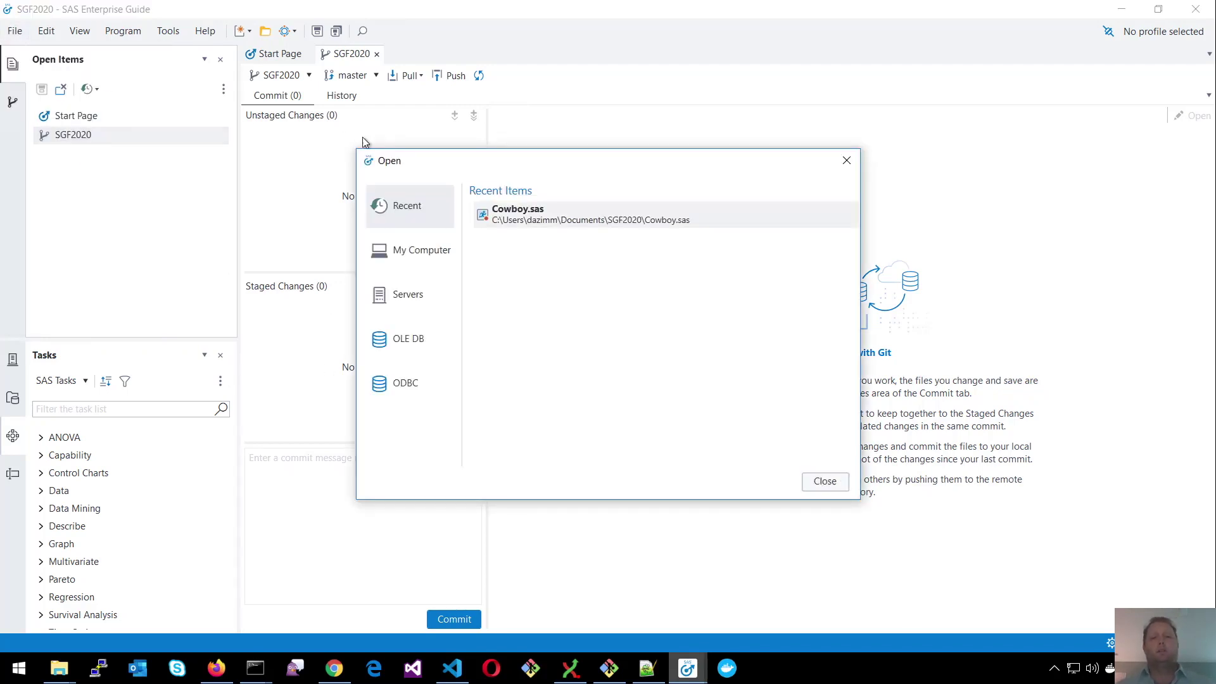
{"action": "left_click", "coordinate": [580, 223]}
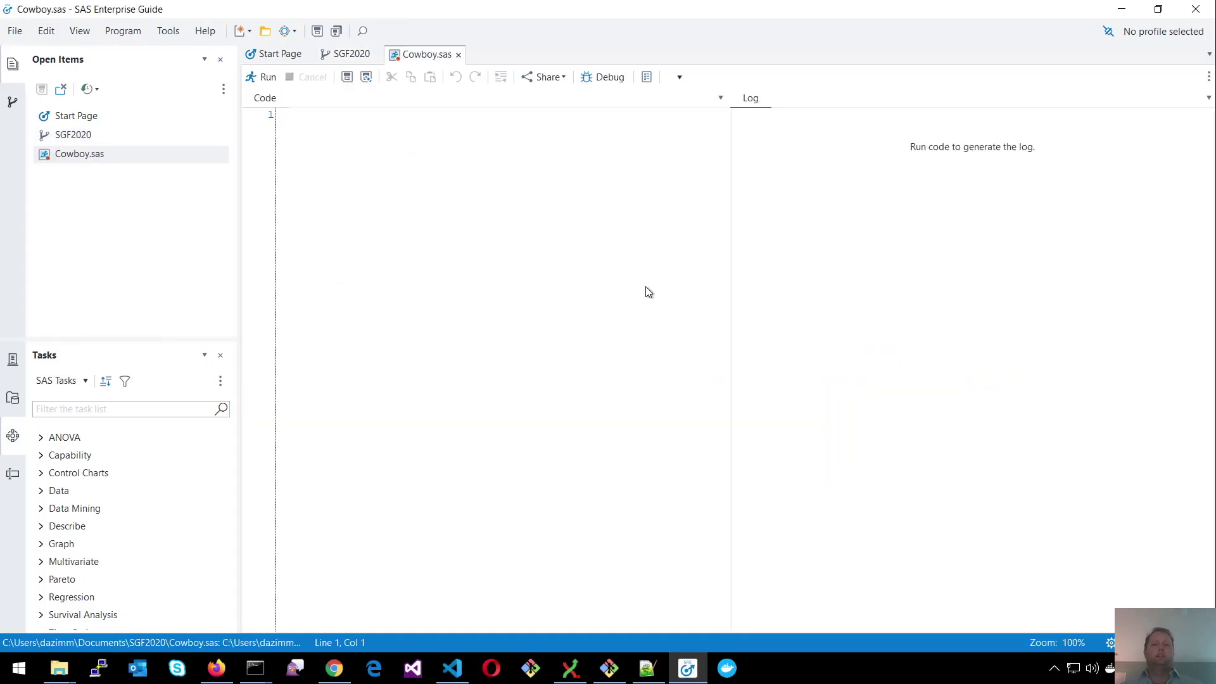
{"action": "left_click", "coordinate": [564, 387]}
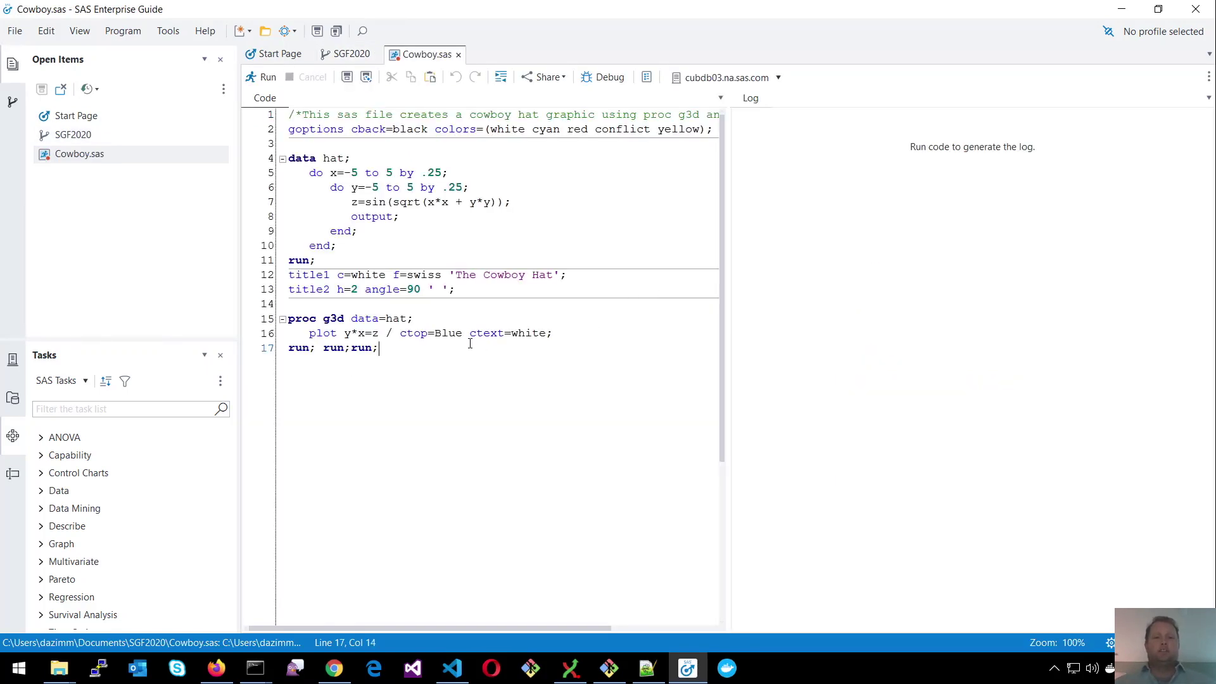
{"action": "double_click", "coordinate": [454, 332]}
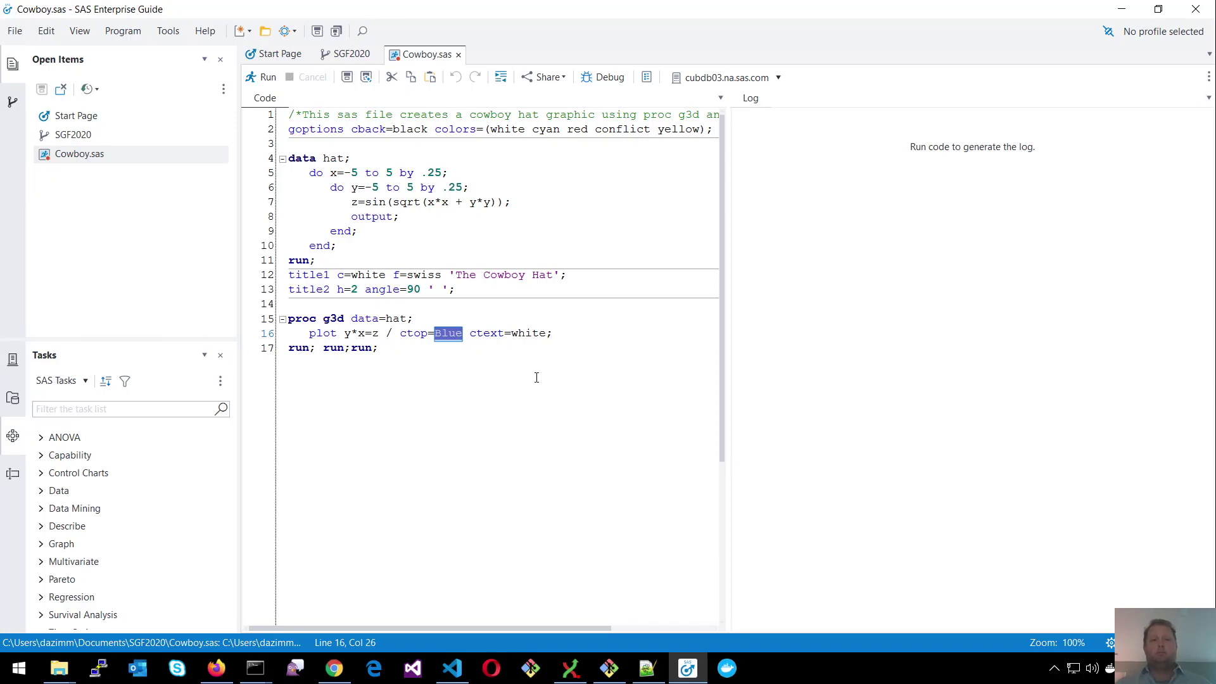
{"action": "type", "text": "red"}
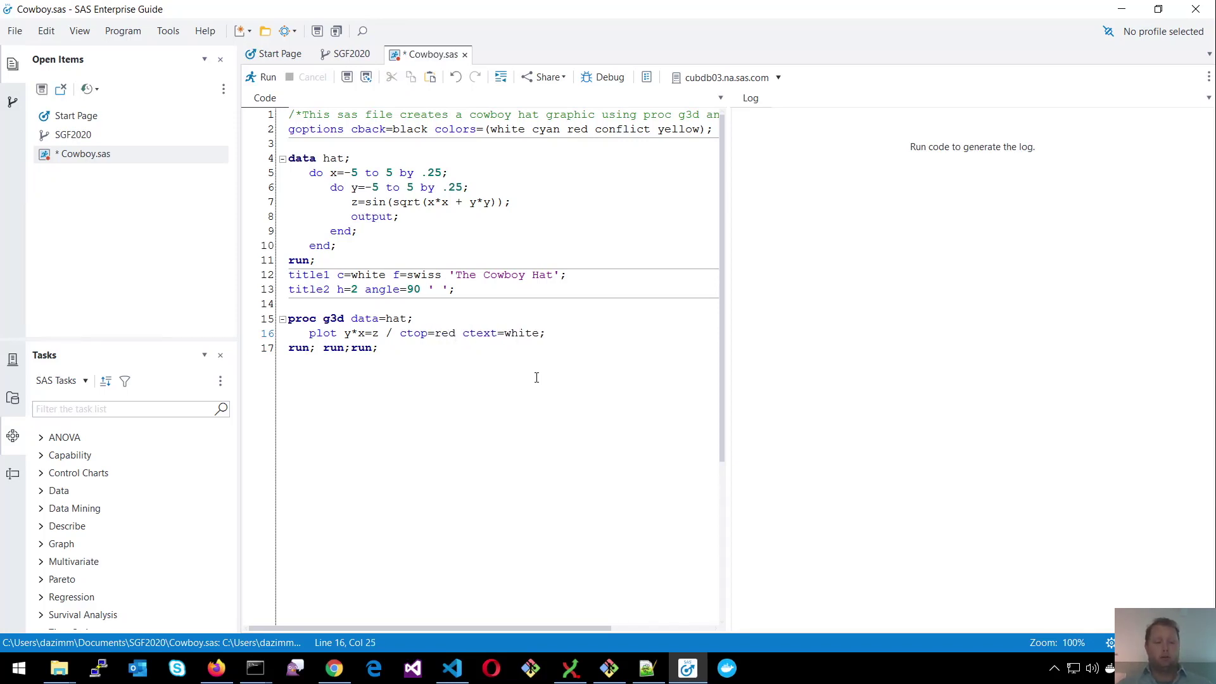
{"action": "key", "text": "ctrl+s"}
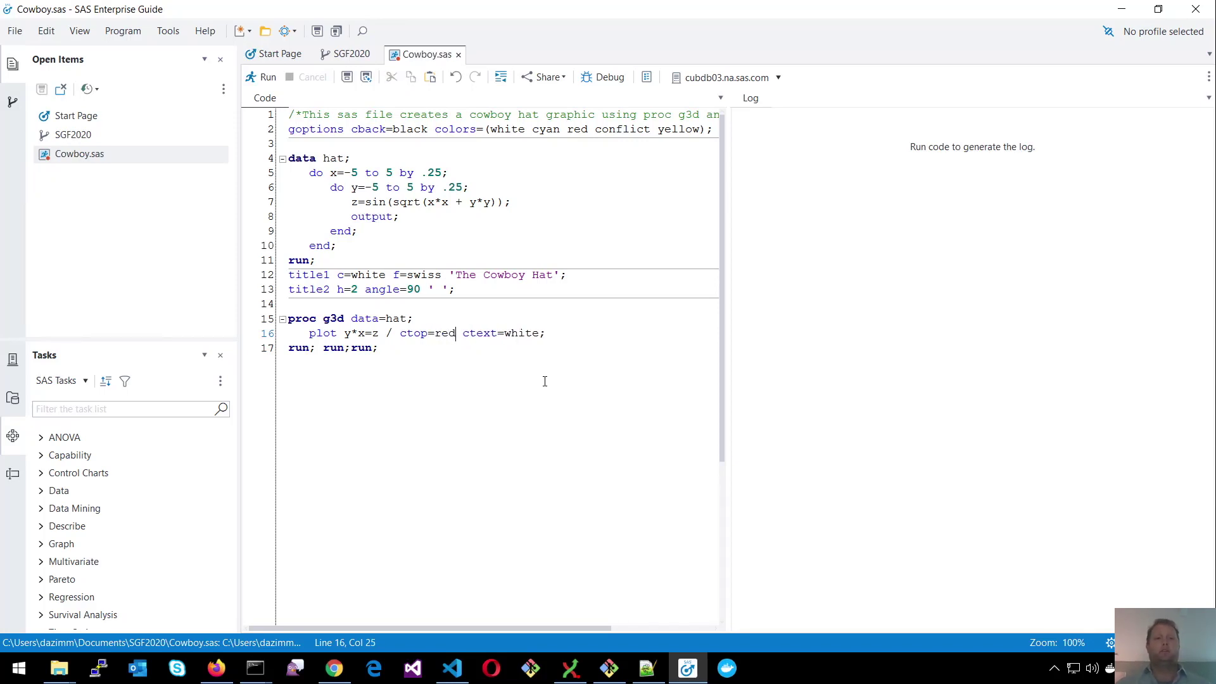
- Stage Cowboy.sas and commit it as 'red cowboy hat', then check the history
{"action": "left_click", "coordinate": [352, 53]}
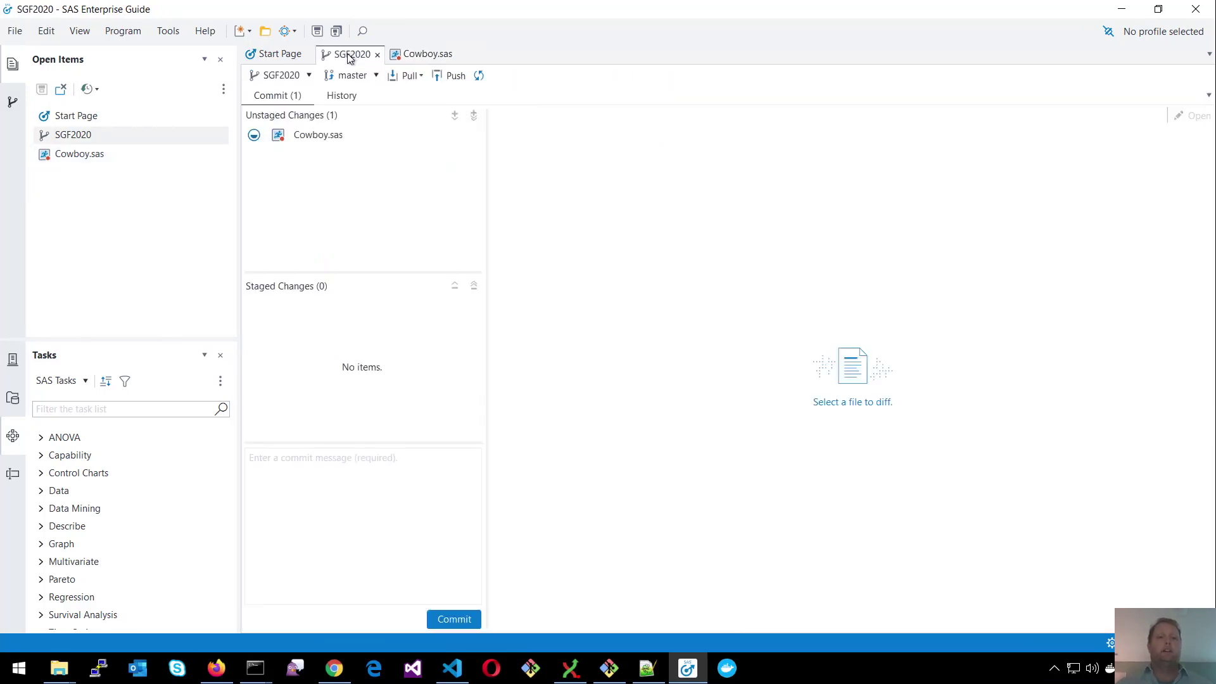
{"action": "left_click", "coordinate": [342, 135]}
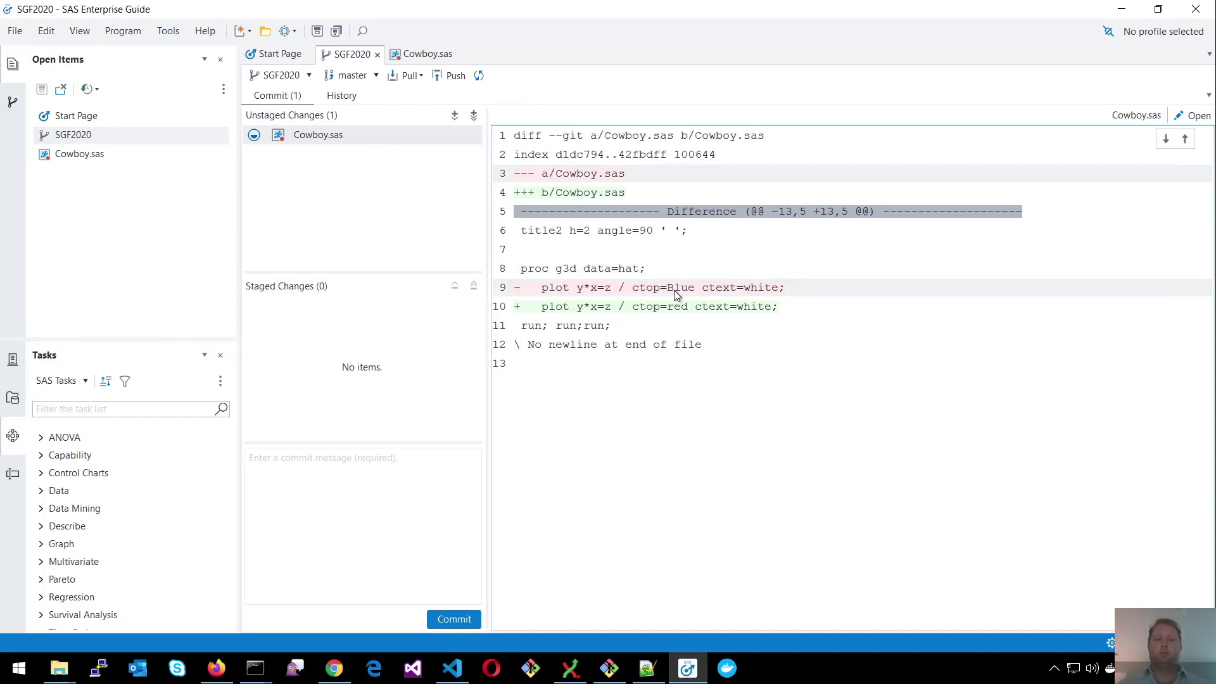
{"action": "left_click", "coordinate": [454, 116]}
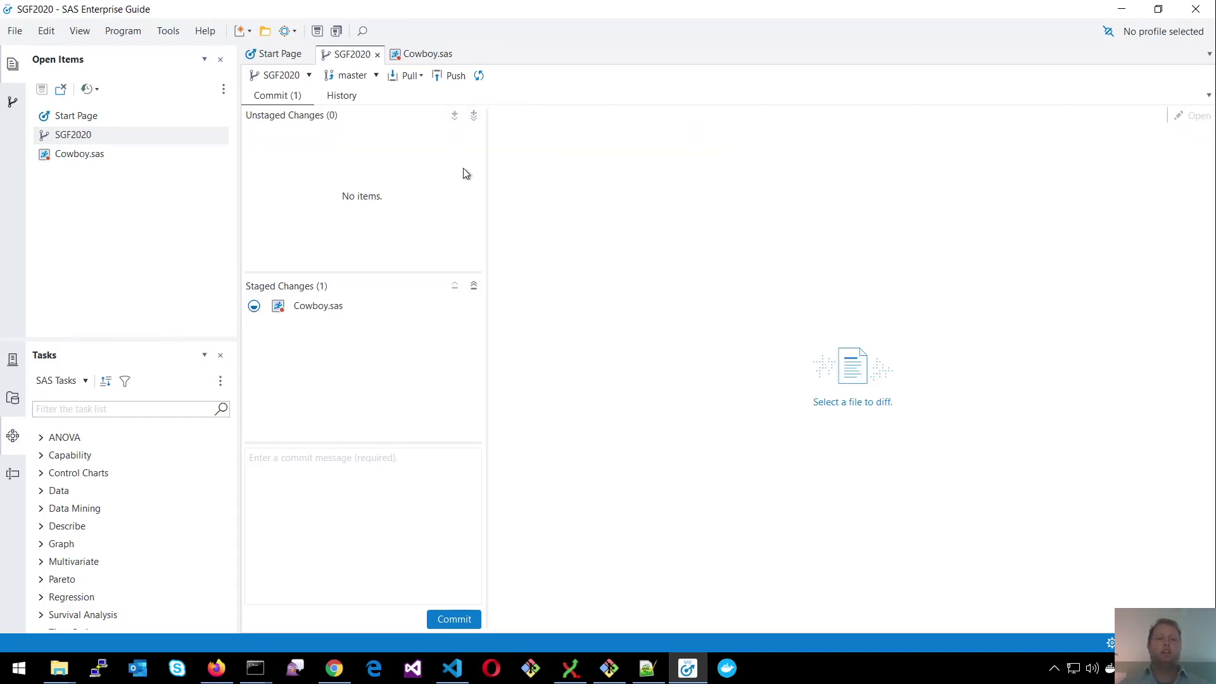
{"action": "left_click", "coordinate": [386, 490]}
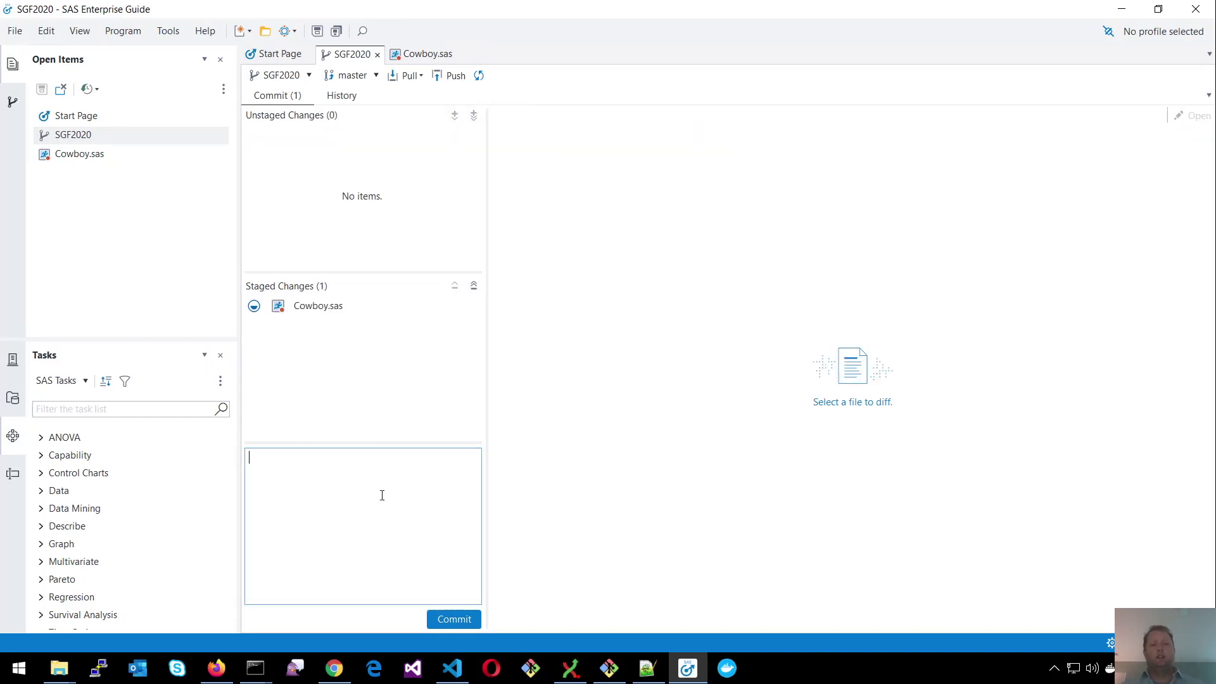
{"action": "type", "text": "red cowboy "}
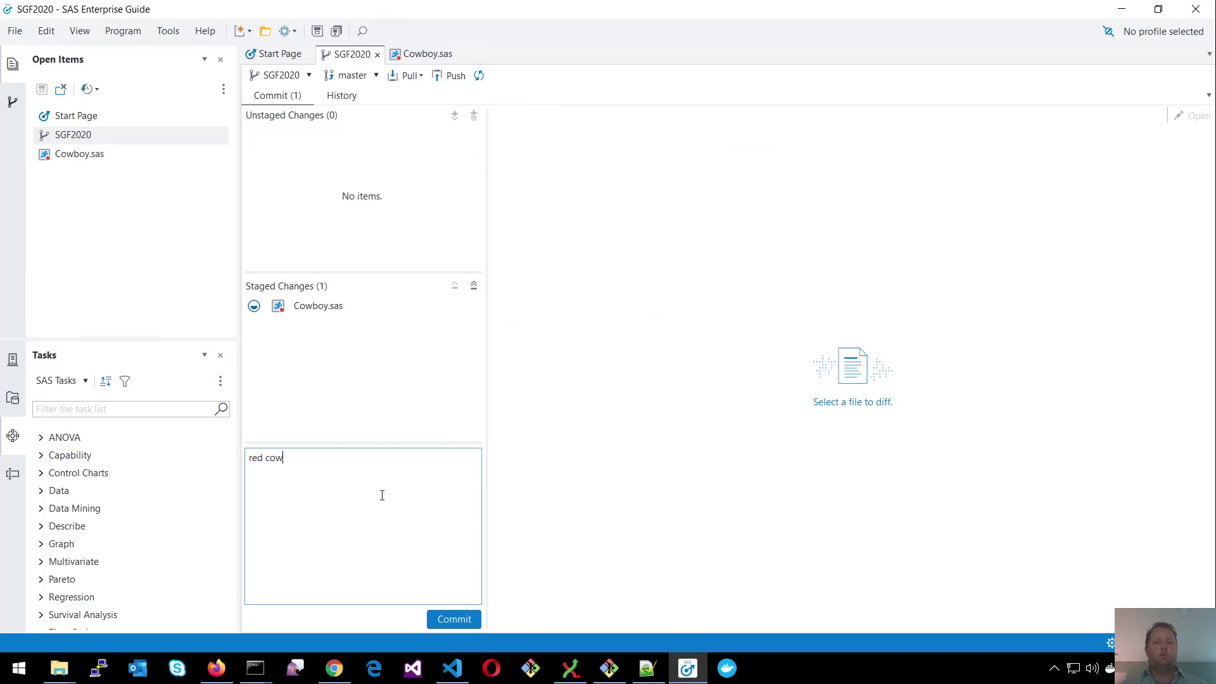
{"action": "type", "text": "hat"}
{"action": "left_click", "coordinate": [448, 618]}
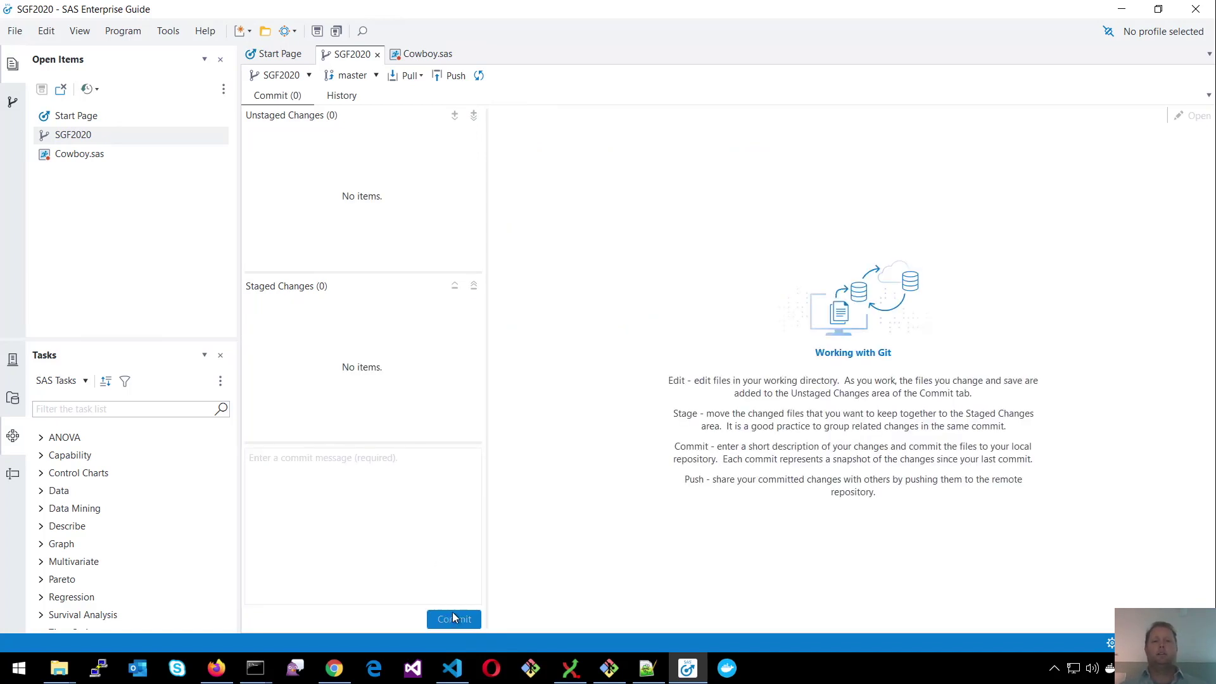
{"action": "left_click", "coordinate": [345, 96]}
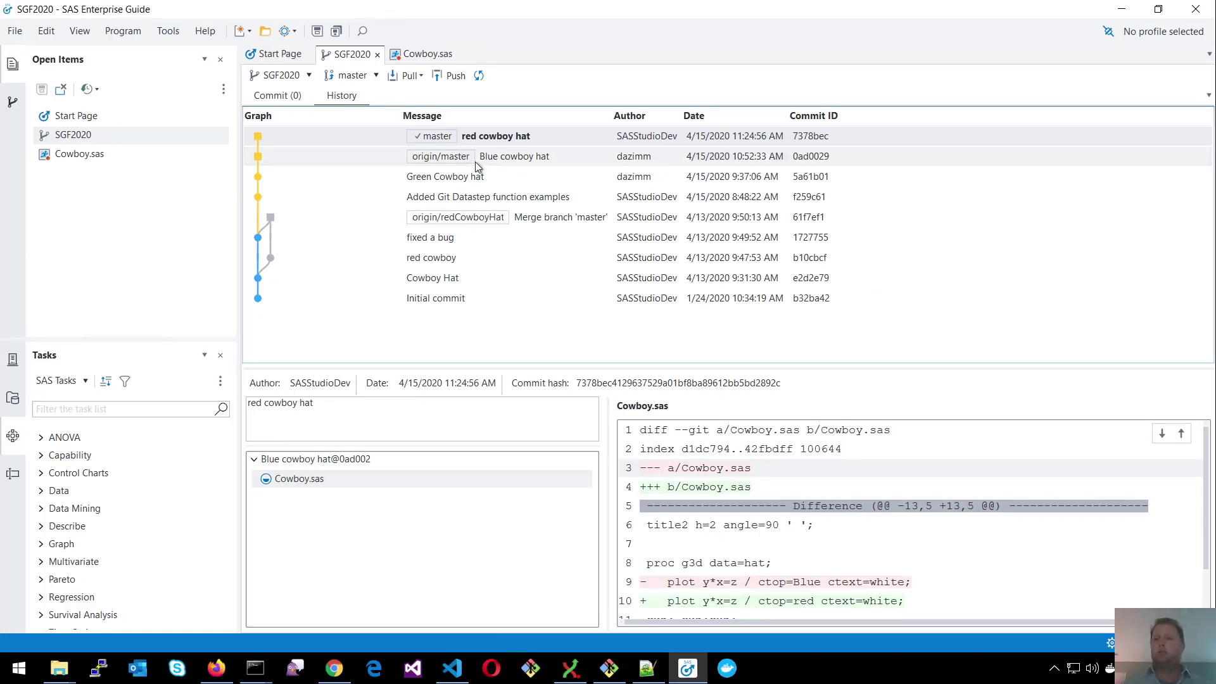
- Pull from the remote, hit a Cowboy.sas merge conflict, and dismiss the warning
{"action": "left_click", "coordinate": [410, 83]}
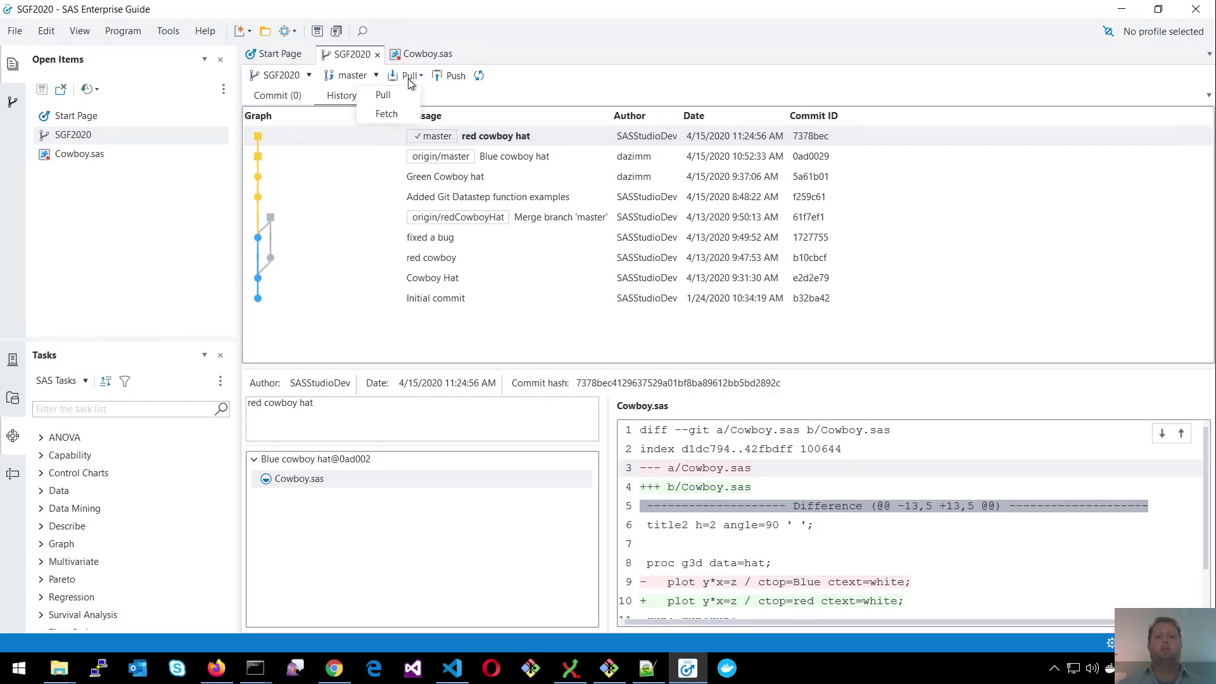
{"action": "left_click", "coordinate": [383, 95]}
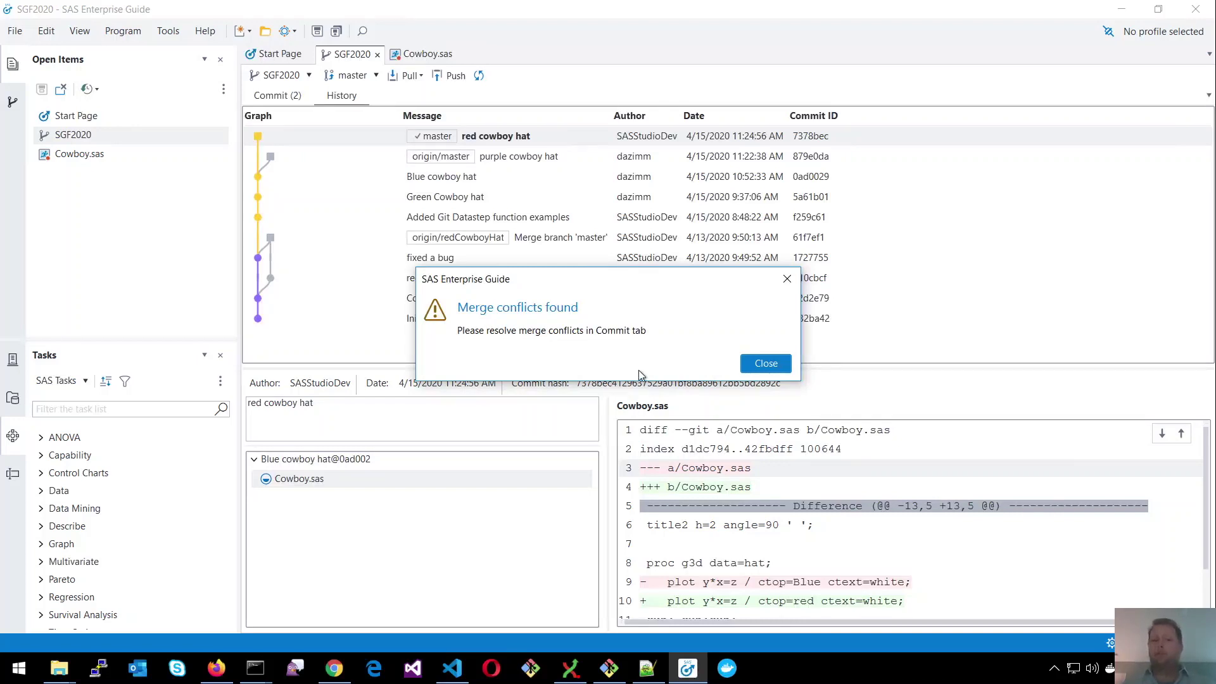
{"action": "left_click", "coordinate": [780, 366]}
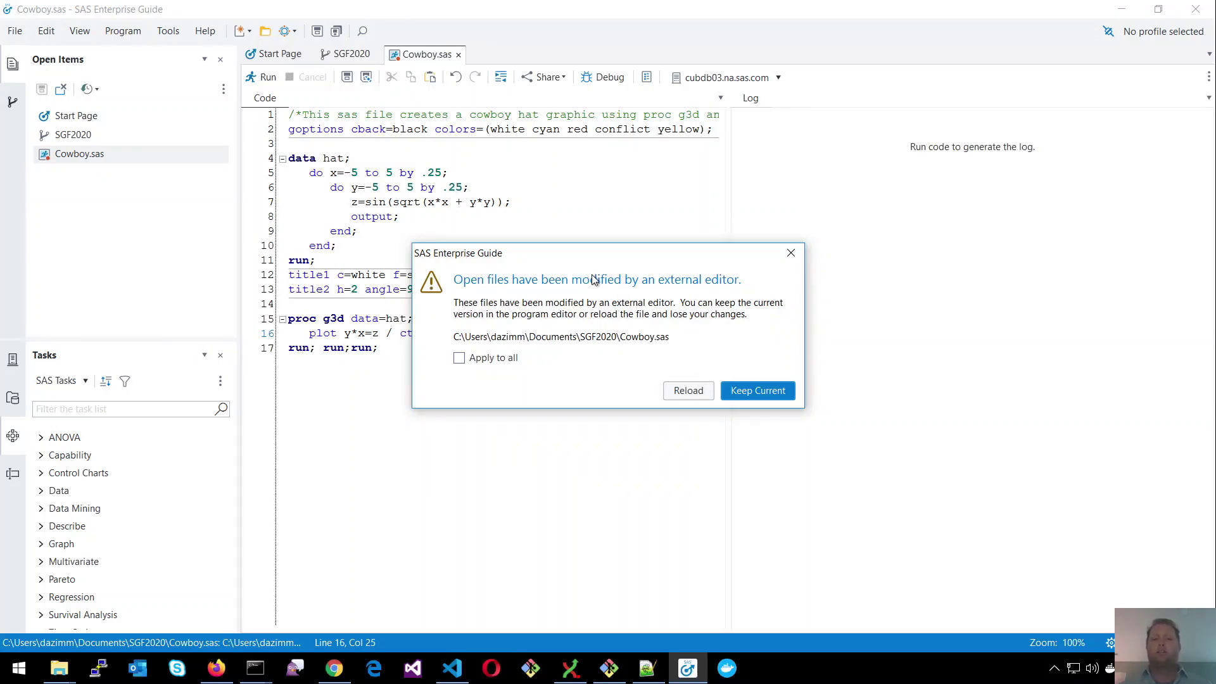
- Reload Cowboy.sas and highlight the HEAD red plot line, its marker and the separator
{"action": "left_click", "coordinate": [690, 393]}
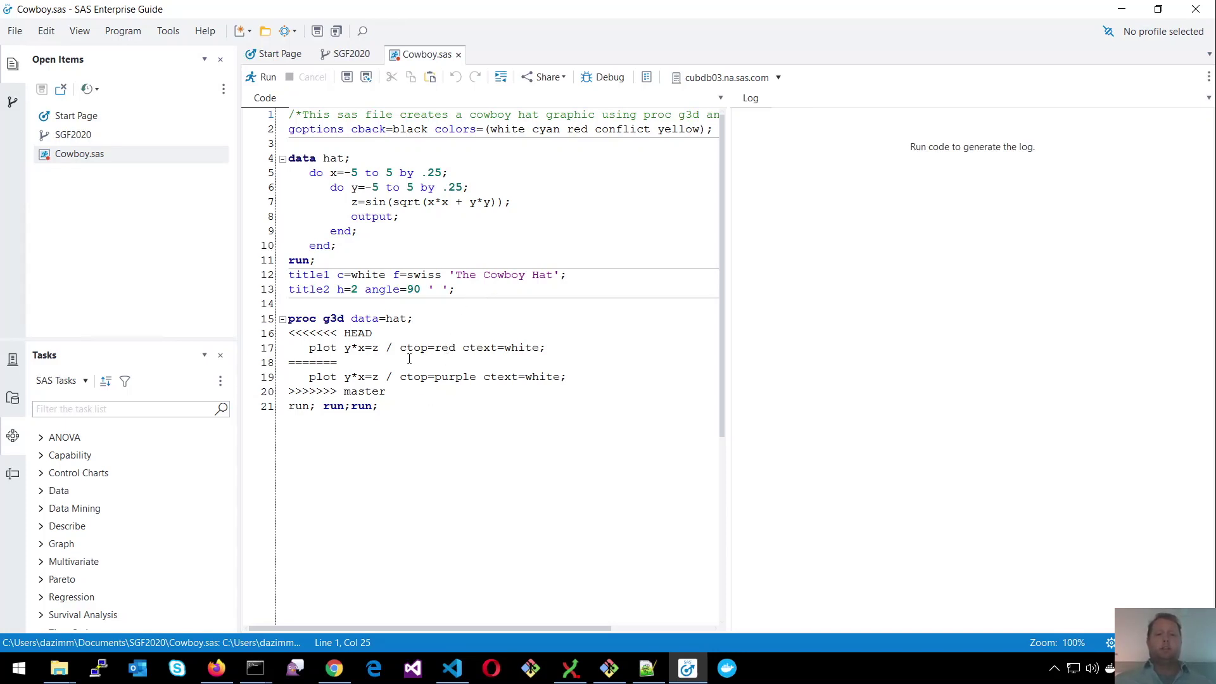
{"action": "left_click_drag", "start_coordinate": [544, 350], "coordinate": [309, 349]}
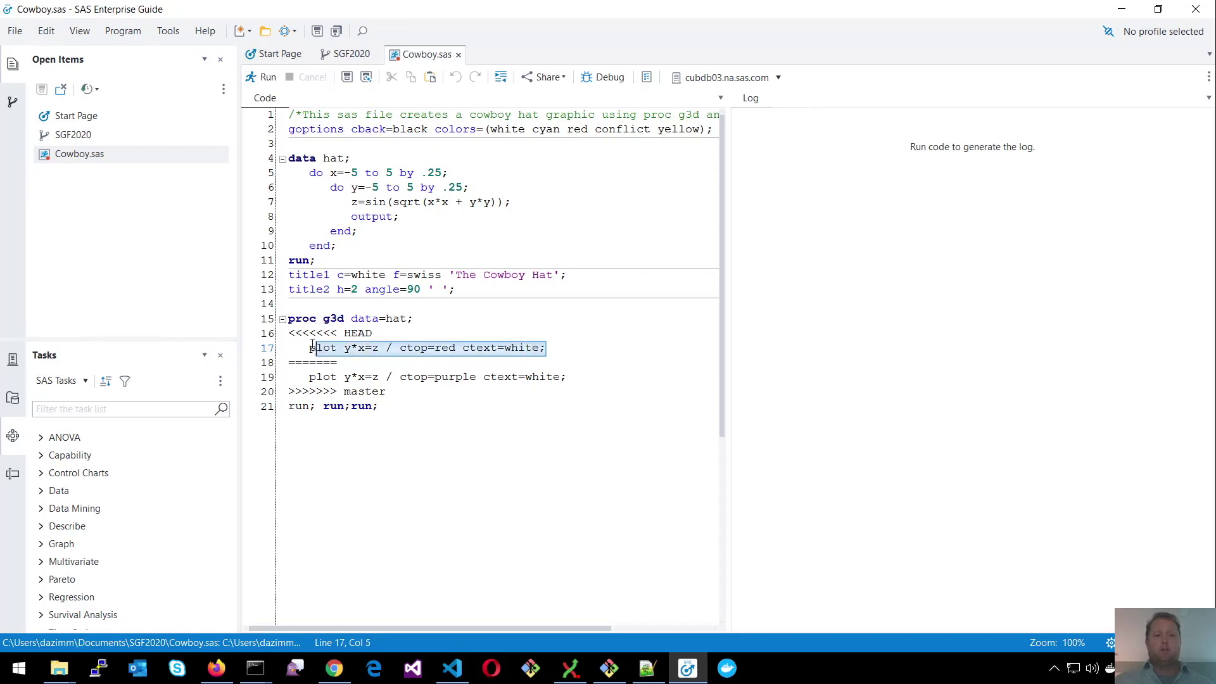
{"action": "left_click_drag", "start_coordinate": [373, 334], "coordinate": [293, 325]}
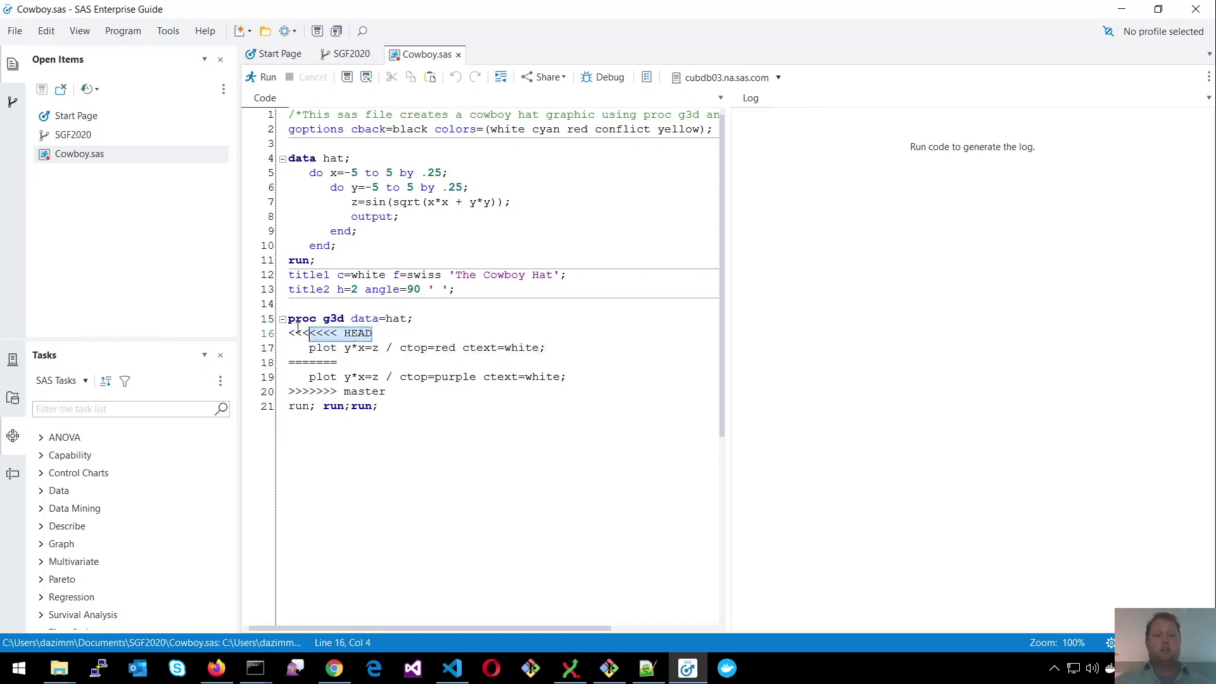
{"action": "left_click_drag", "start_coordinate": [338, 362], "coordinate": [295, 364]}
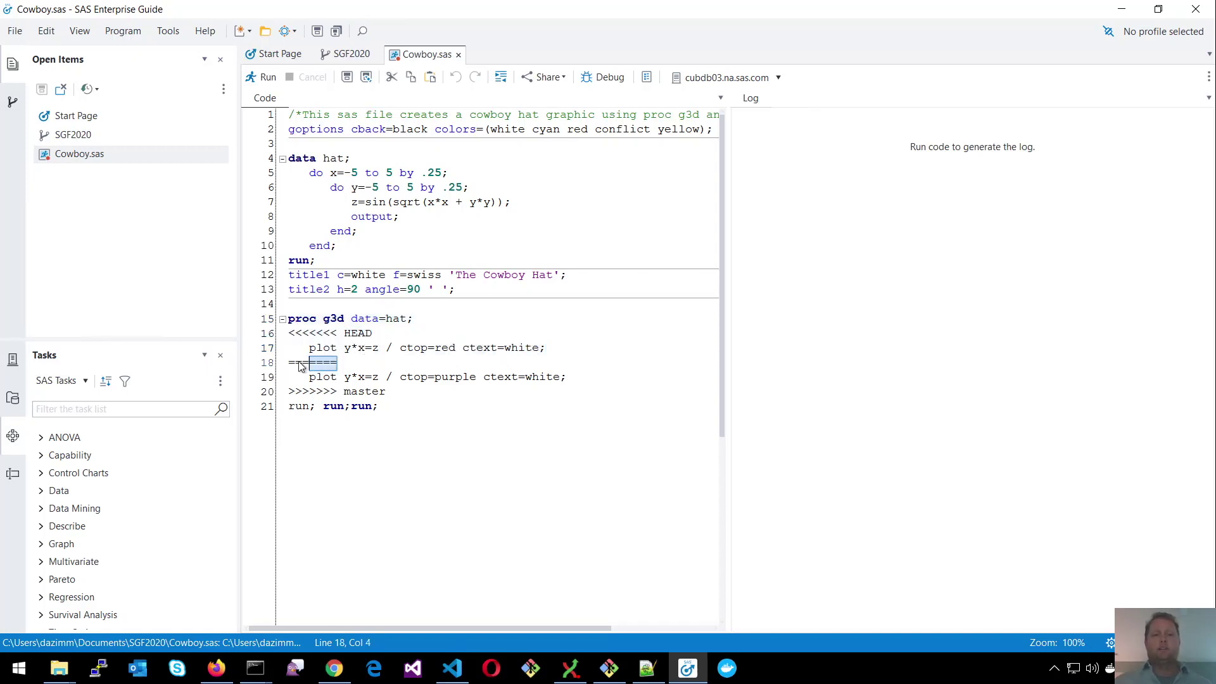
- Highlight the incoming purple plot line and the master marker, then return to the repository view
{"action": "left_click", "coordinate": [365, 376]}
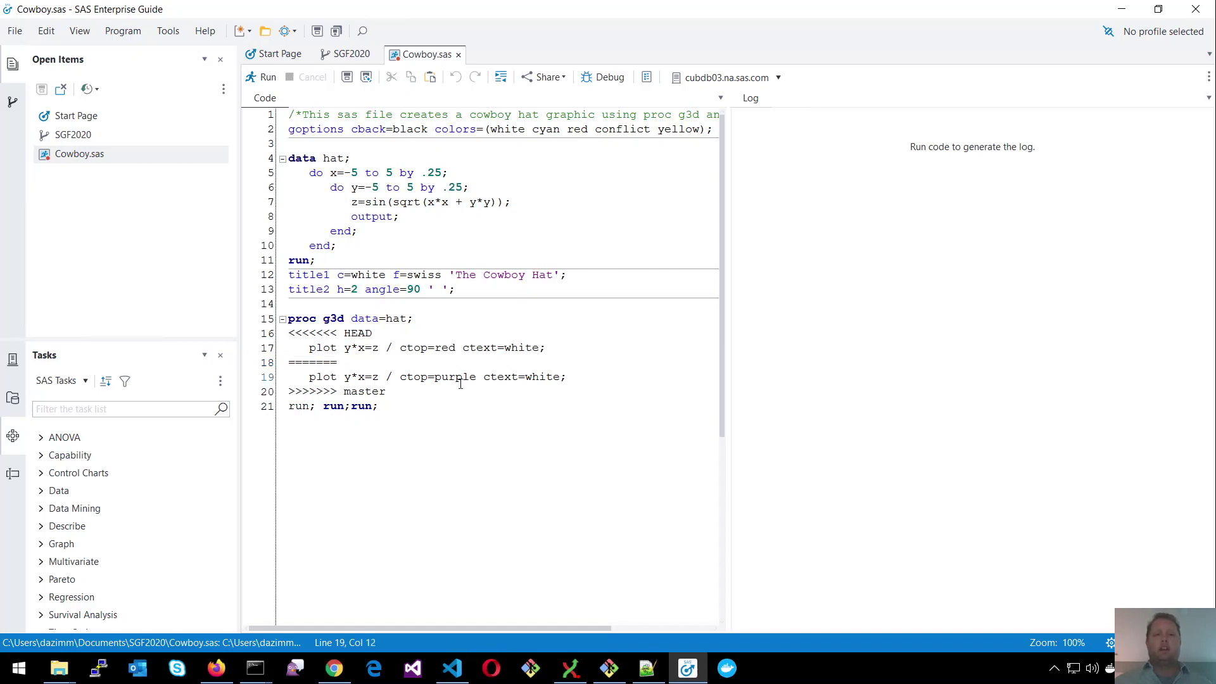
{"action": "double_click", "coordinate": [462, 379]}
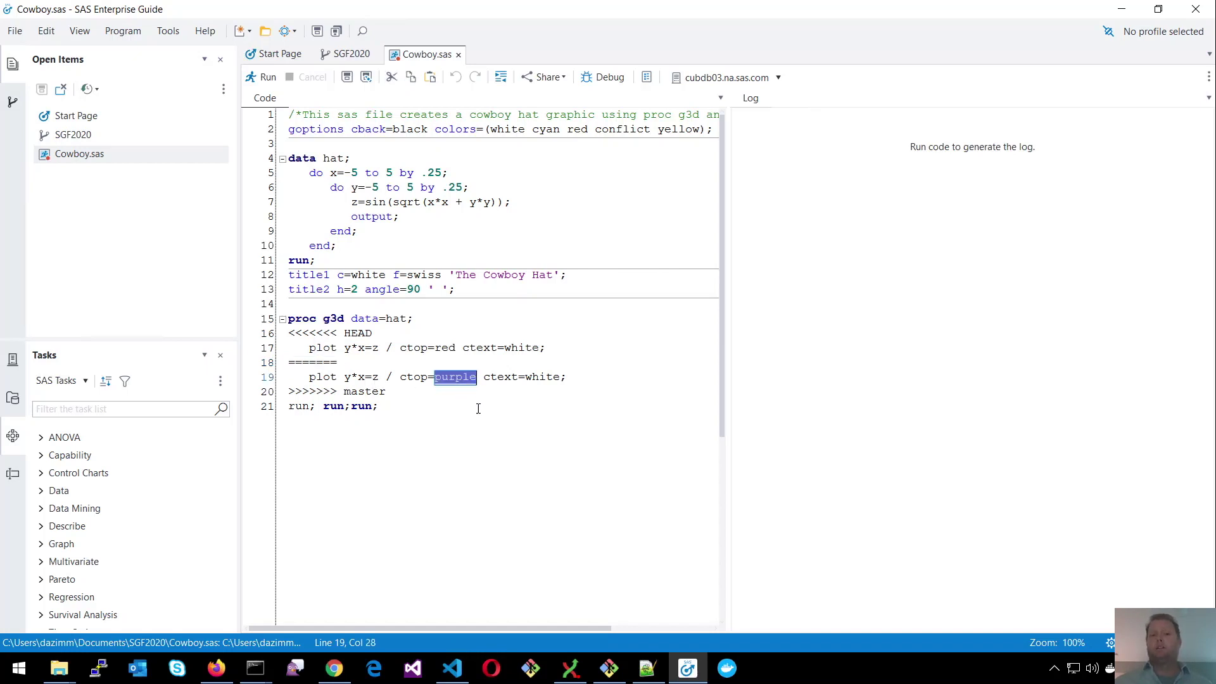
{"action": "left_click", "coordinate": [478, 408]}
{"action": "double_click", "coordinate": [460, 378]}
{"action": "left_click_drag", "start_coordinate": [416, 392], "coordinate": [345, 392]}
{"action": "left_click", "coordinate": [409, 394]}
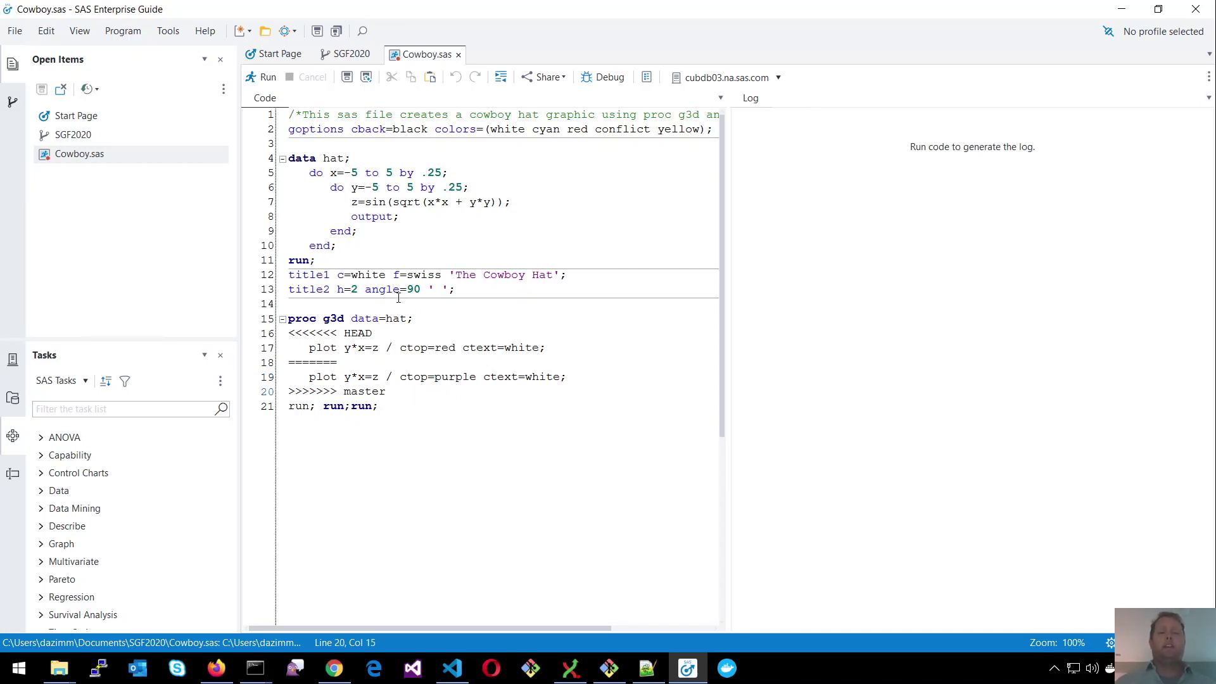
{"action": "left_click", "coordinate": [455, 340]}
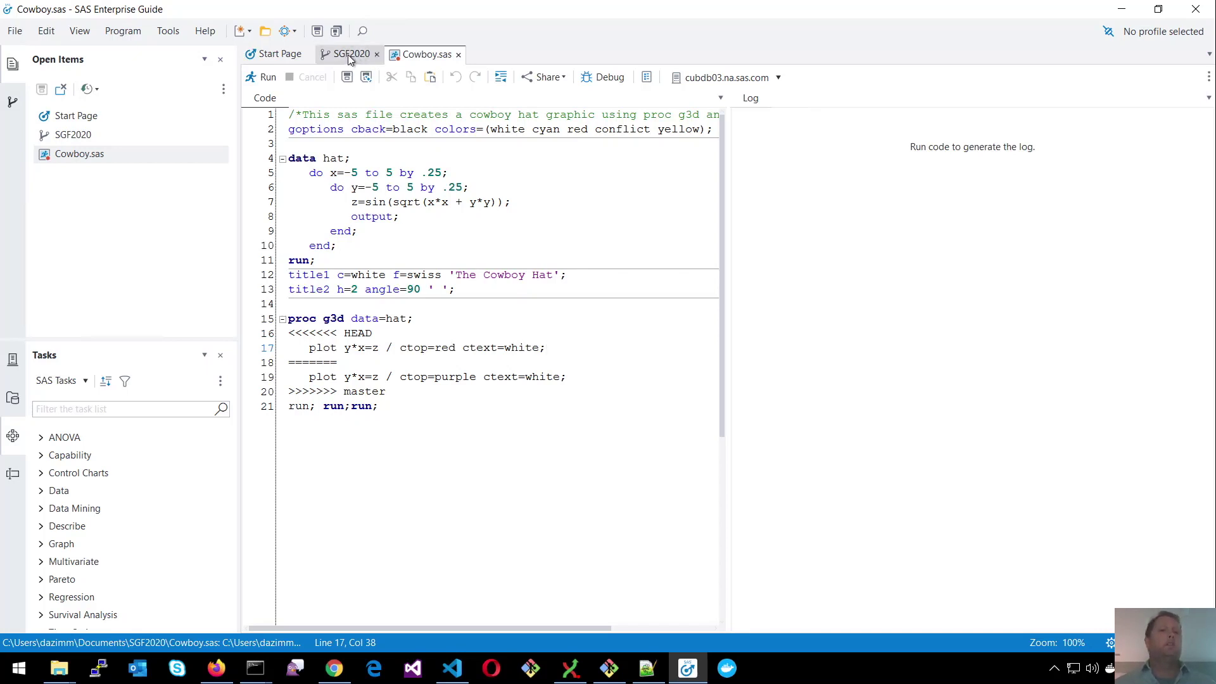
{"action": "mouse_move", "coordinate": [350, 54]}
{"action": "left_click", "coordinate": [350, 58]}
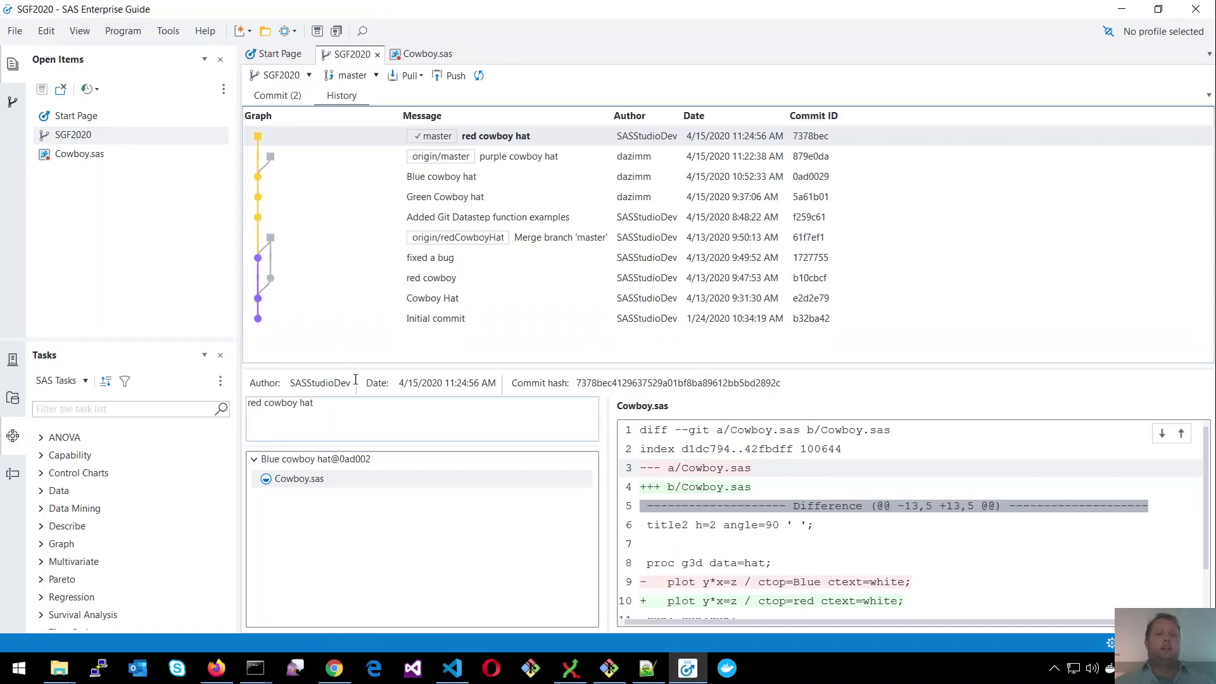
- Open the conflicted Cowboy.sas from Unstaged Changes with the merge tool
{"action": "left_click", "coordinate": [277, 95]}
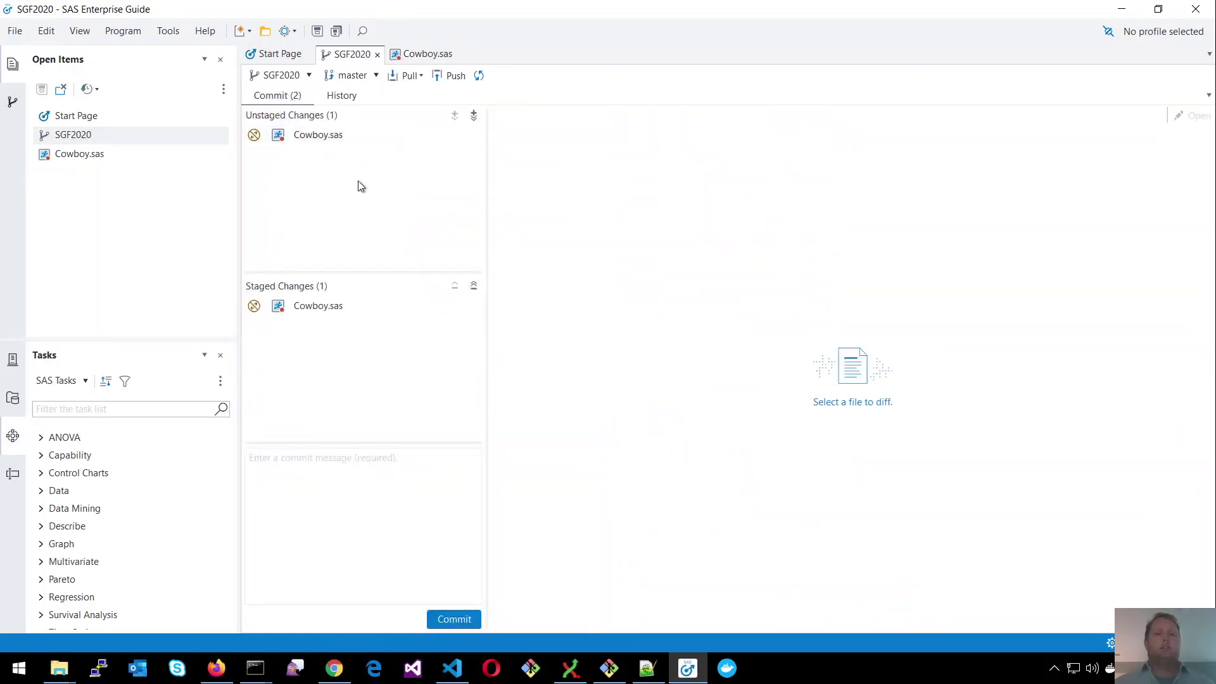
{"action": "left_click", "coordinate": [340, 136]}
{"action": "right_click", "coordinate": [339, 138]}
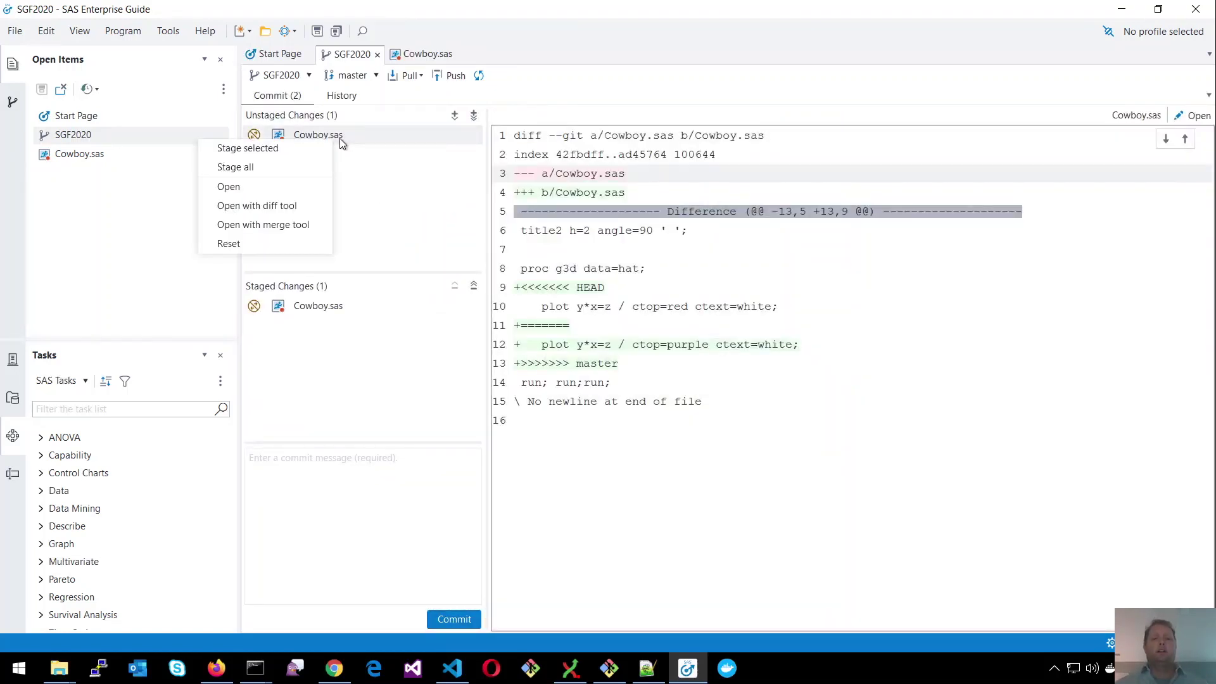
{"action": "left_click", "coordinate": [297, 226]}
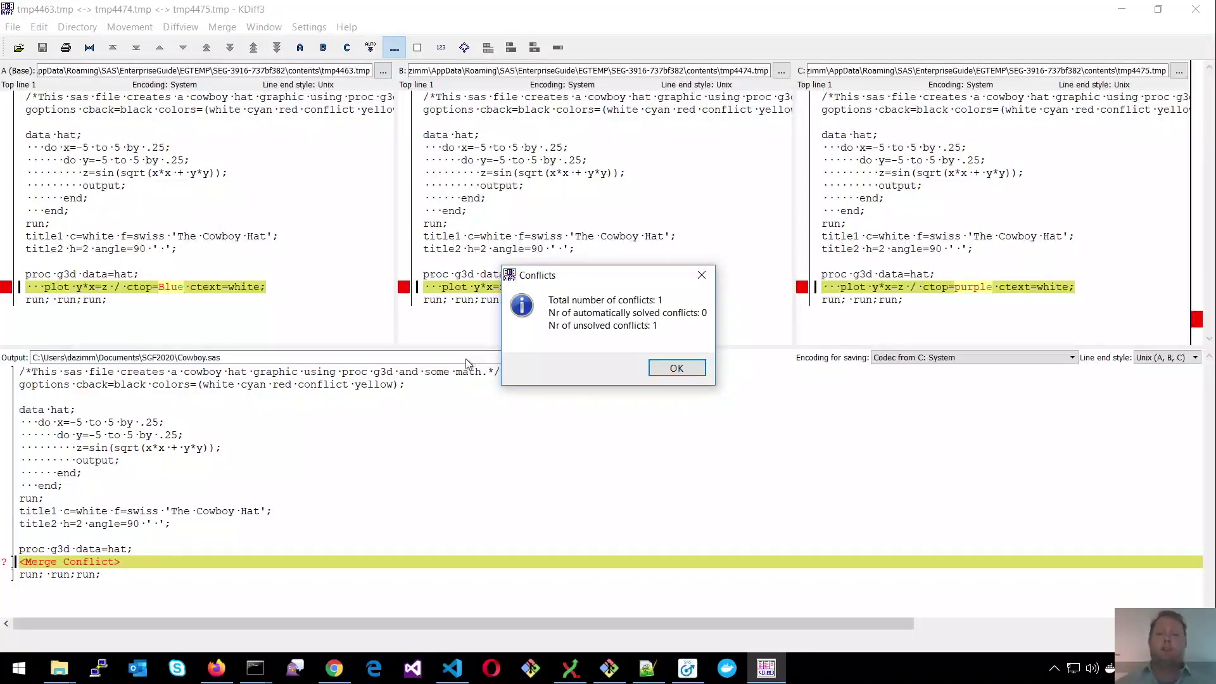
- Resolve the conflict in KDiff3 by choosing version B, the red-top line, everywhere
{"action": "left_click", "coordinate": [676, 370]}
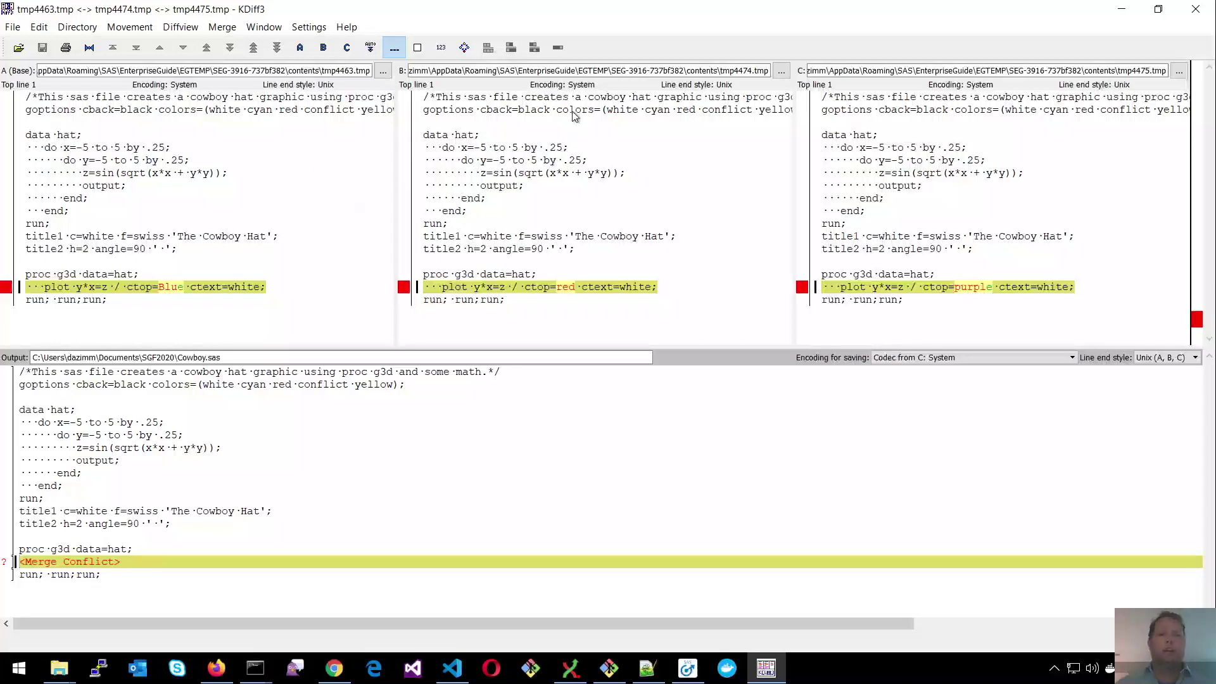
{"action": "left_click", "coordinate": [625, 85]}
{"action": "left_click", "coordinate": [734, 232]}
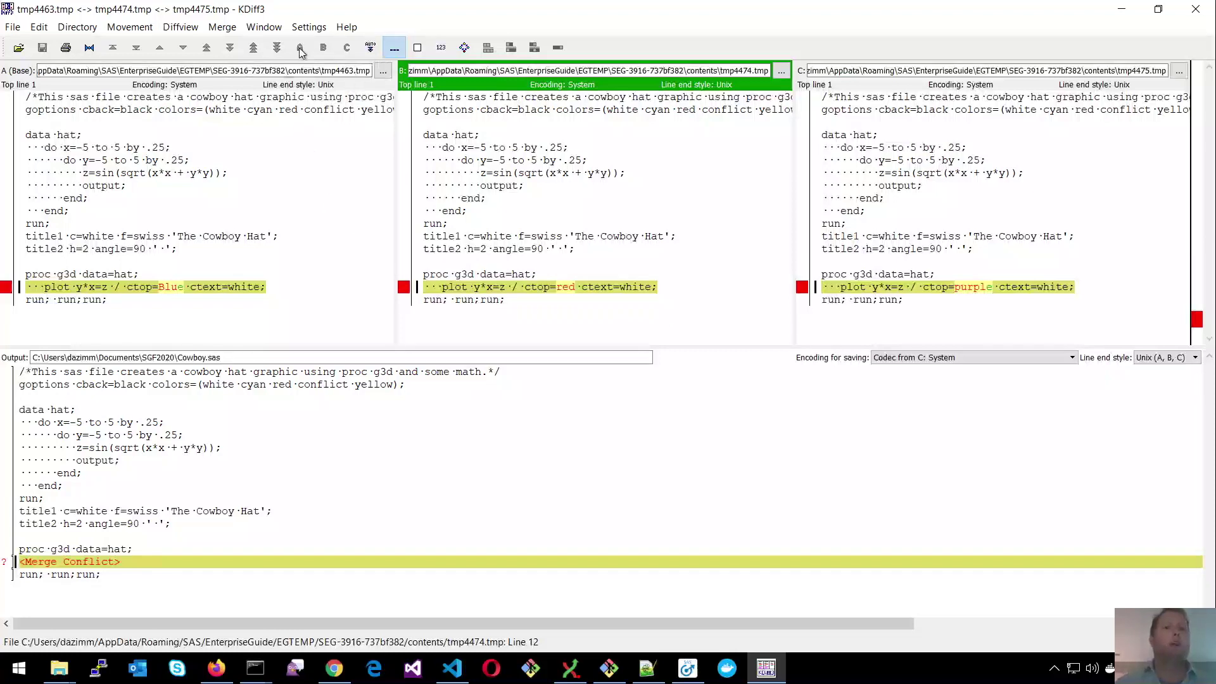
{"action": "left_click", "coordinate": [223, 27]}
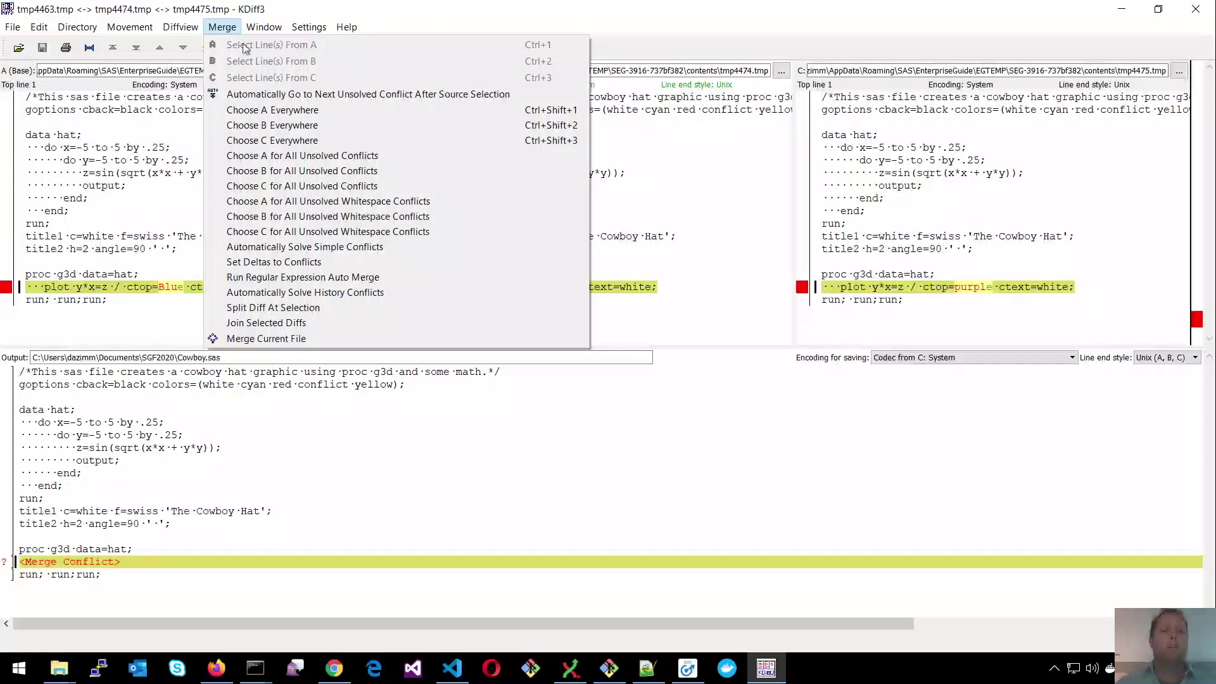
{"action": "left_click", "coordinate": [711, 314]}
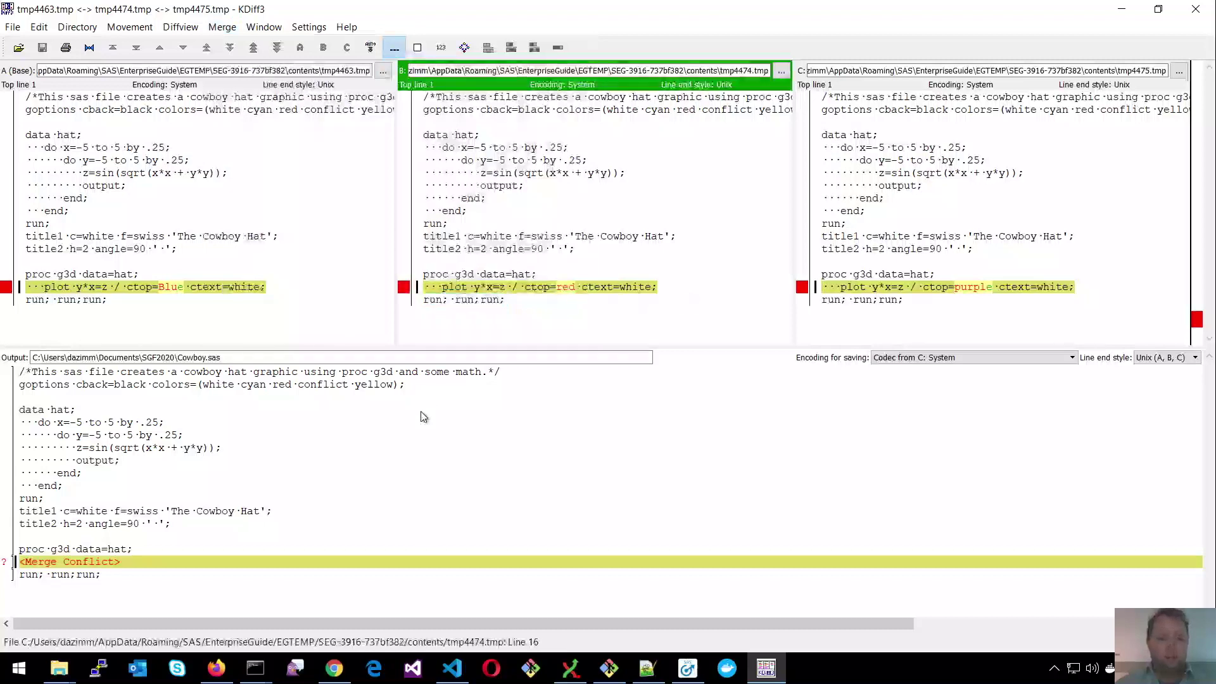
{"action": "left_click", "coordinate": [623, 324]}
{"action": "double_click", "coordinate": [521, 273]}
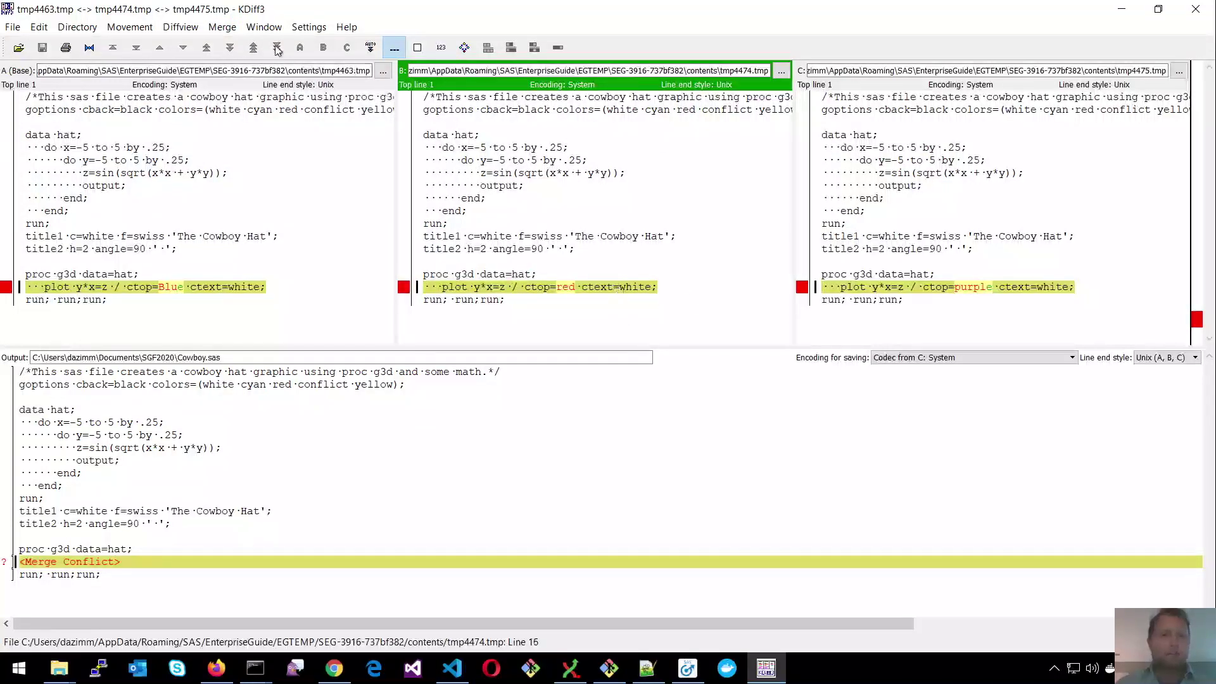
{"action": "left_click", "coordinate": [223, 27]}
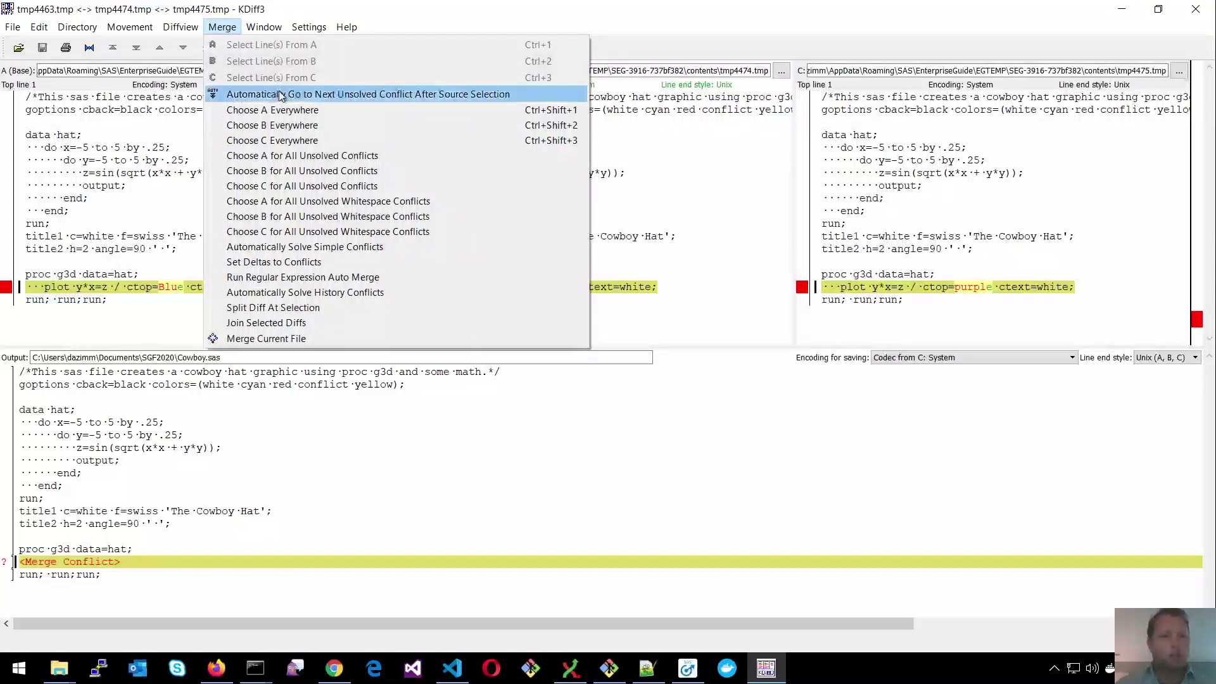
{"action": "left_click", "coordinate": [293, 126]}
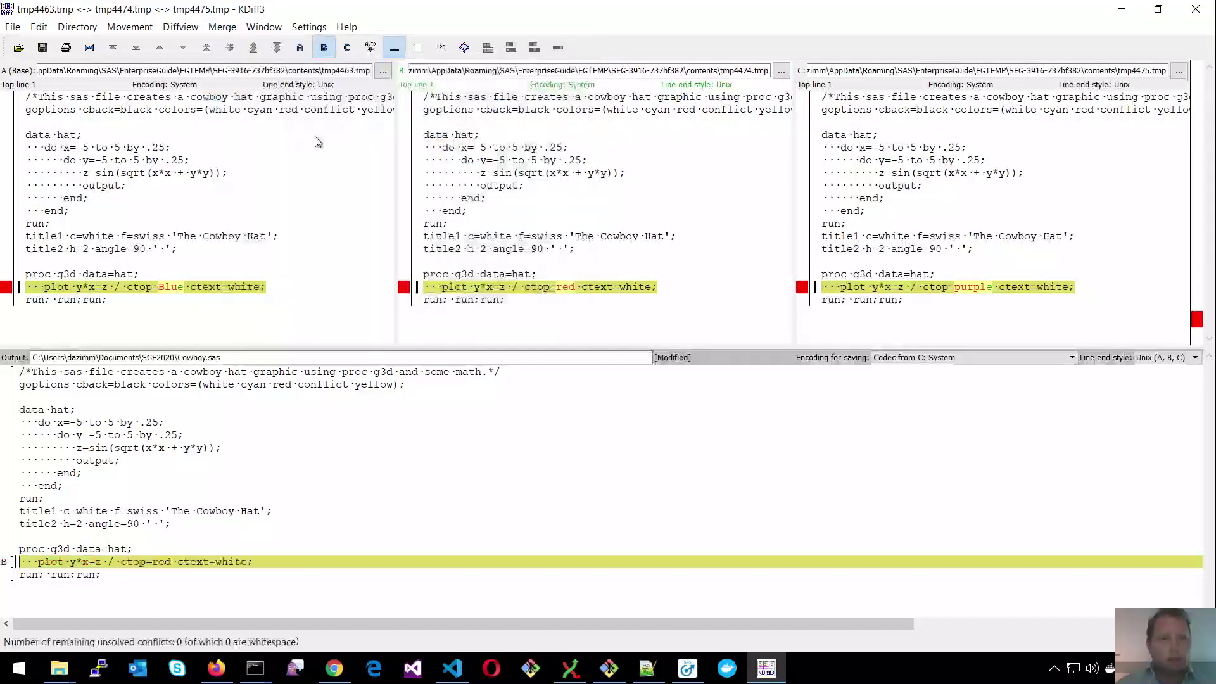
- Save the merged Cowboy.sas and close KDiff3
{"action": "left_click", "coordinate": [485, 512]}
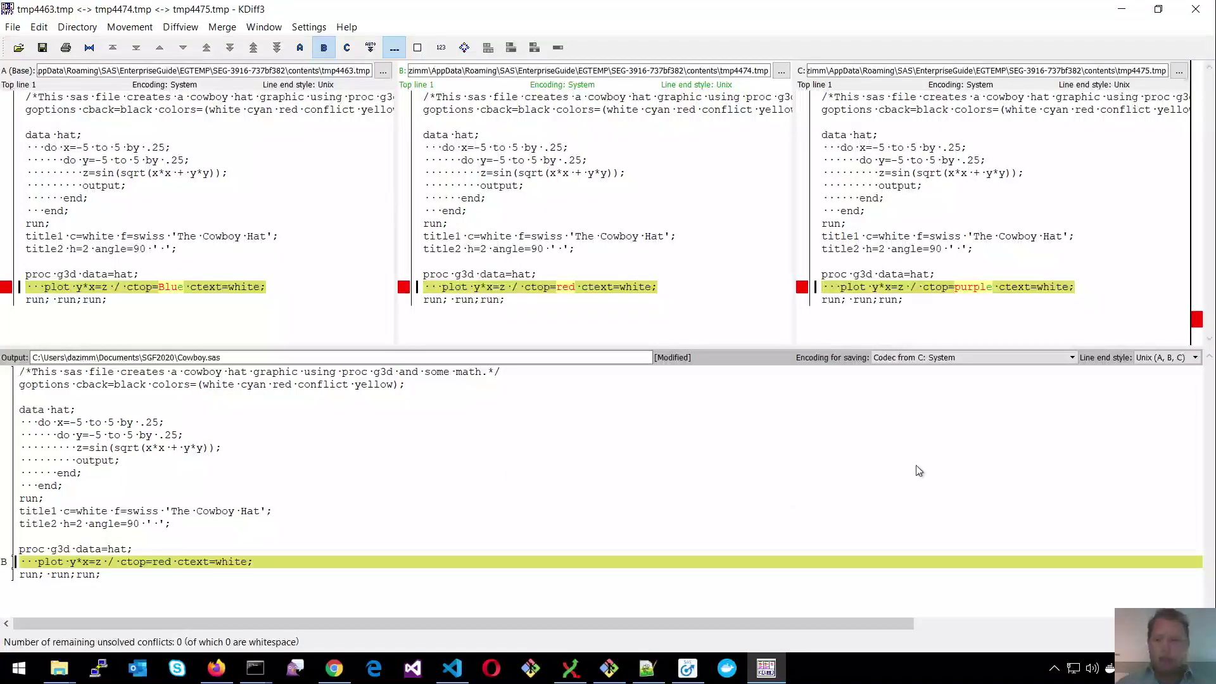
{"action": "left_click", "coordinate": [19, 28]}
{"action": "left_click", "coordinate": [45, 80]}
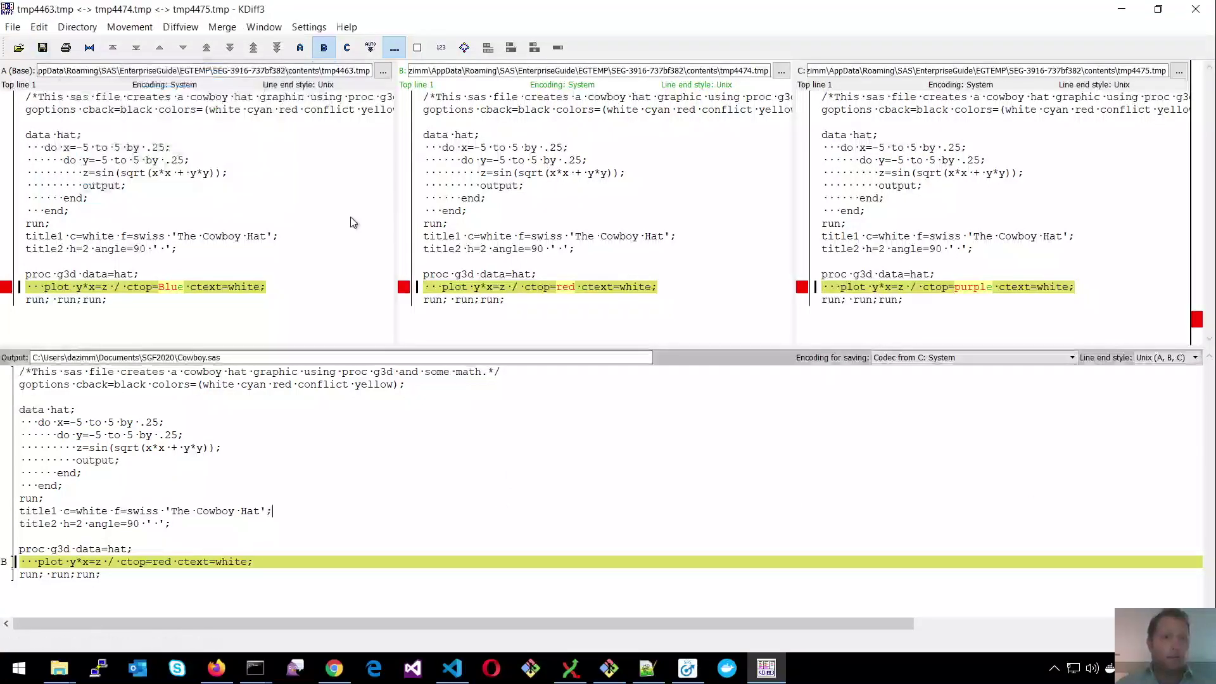
{"action": "left_click", "coordinate": [1193, 10]}
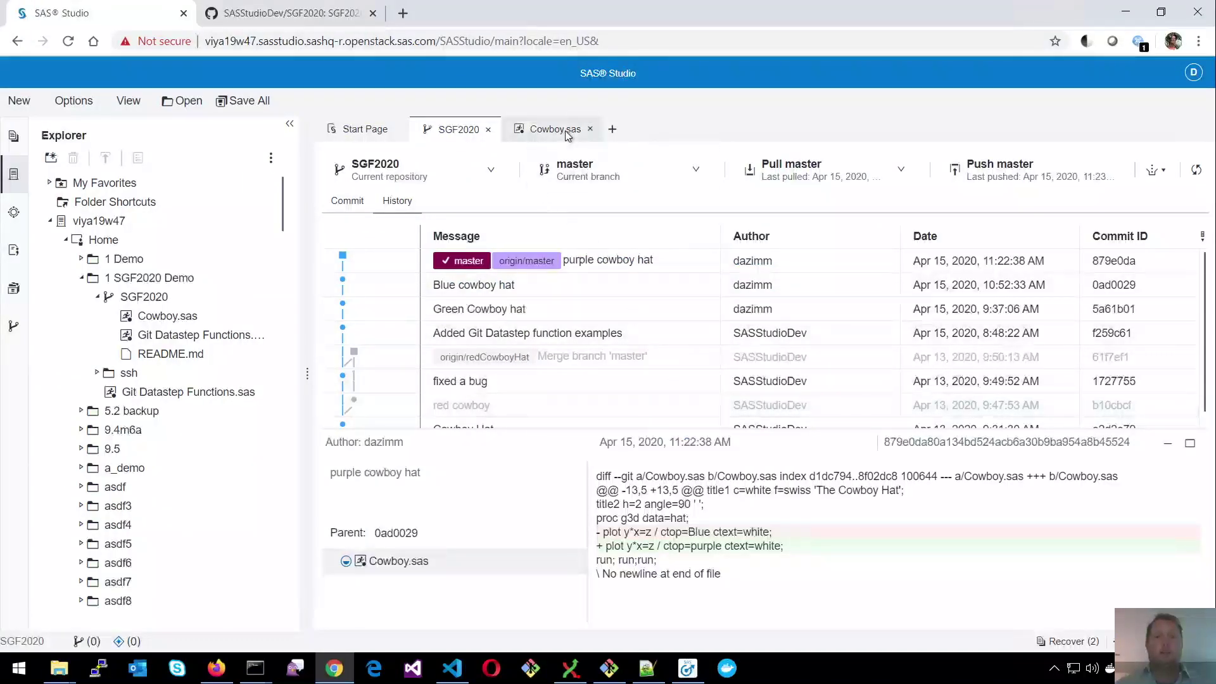
- View the still purple-topped Cowboy.sas in SAS Studio, then return to Enterprise Guide
{"action": "left_click", "coordinate": [566, 131]}
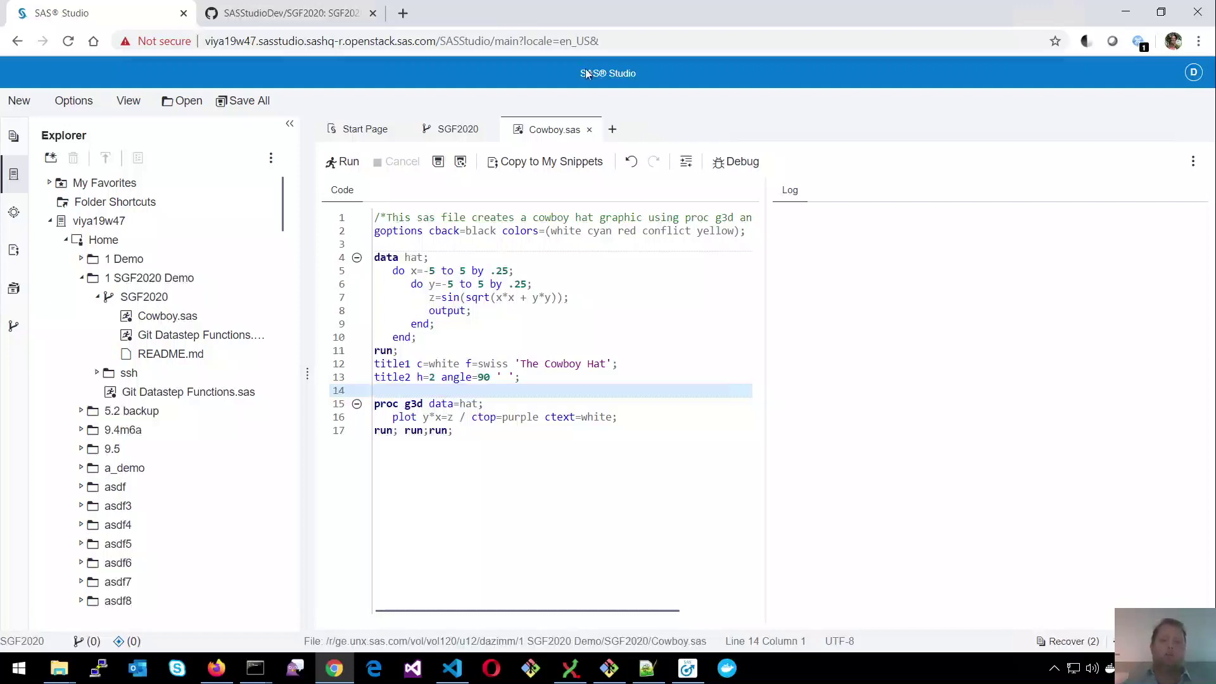
{"action": "left_click", "coordinate": [688, 669]}
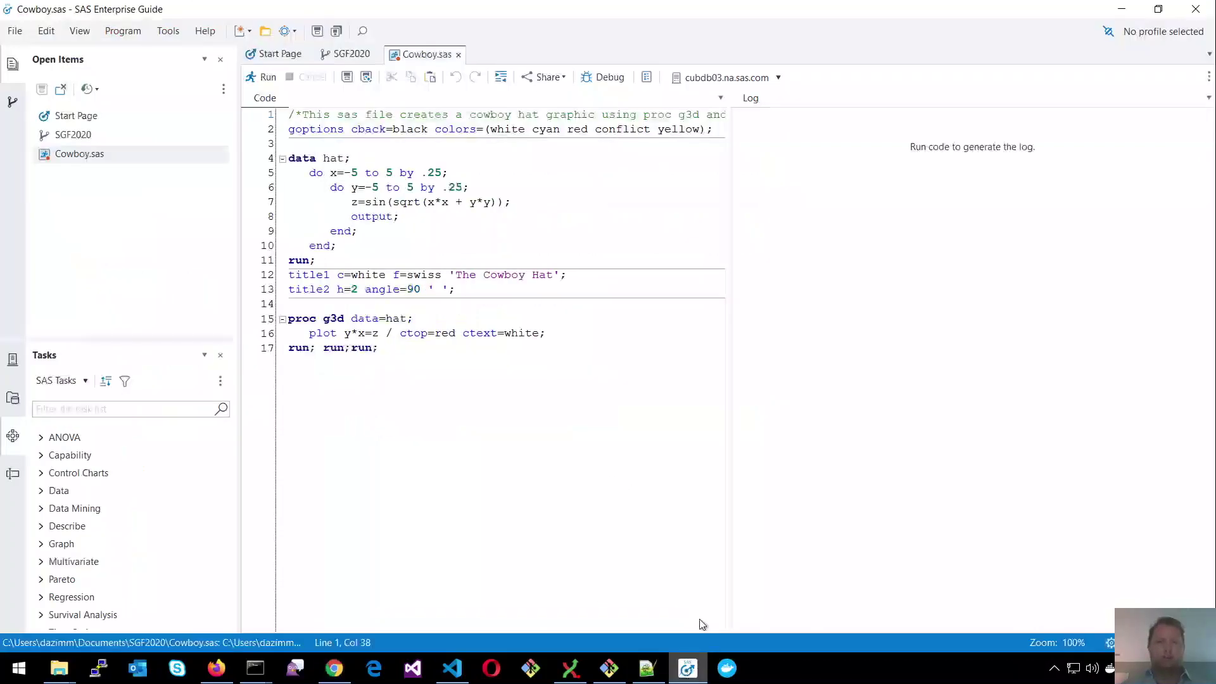
- Change ctext from white to purple on line 16 of Cowboy.sas and save
{"action": "left_click", "coordinate": [578, 366]}
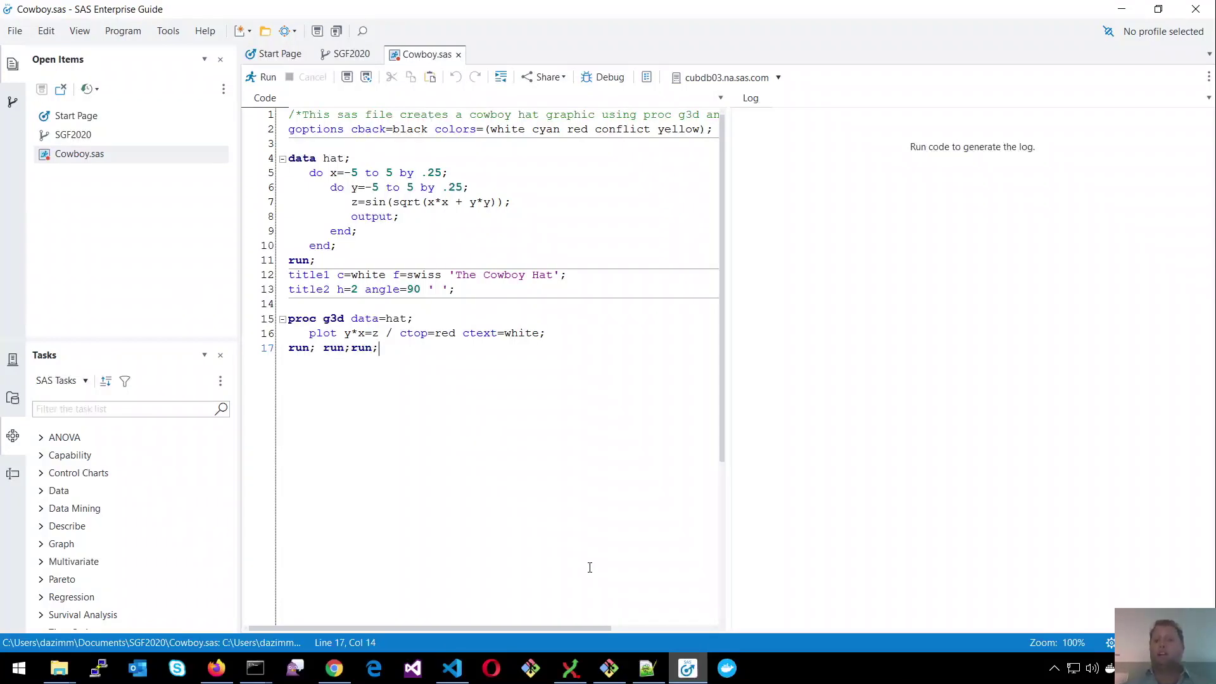
{"action": "double_click", "coordinate": [526, 334]}
{"action": "type", "text": "purpl"}
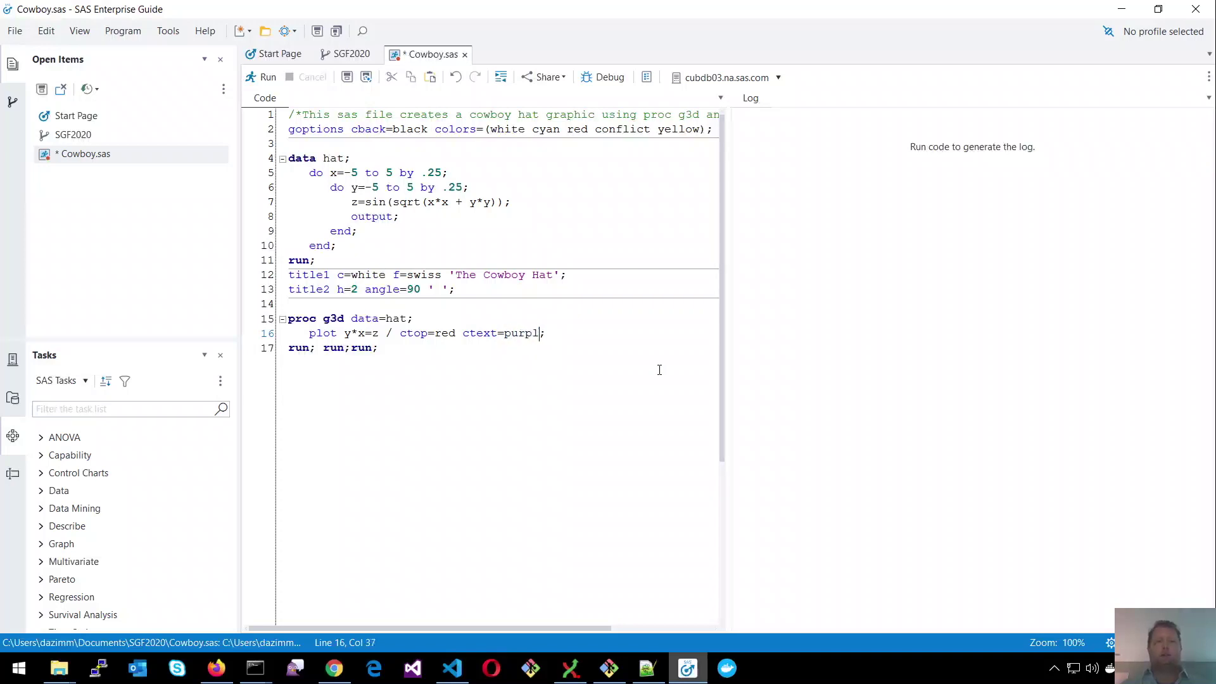
{"action": "type", "text": "e"}
{"action": "key", "text": "ctrl+s"}
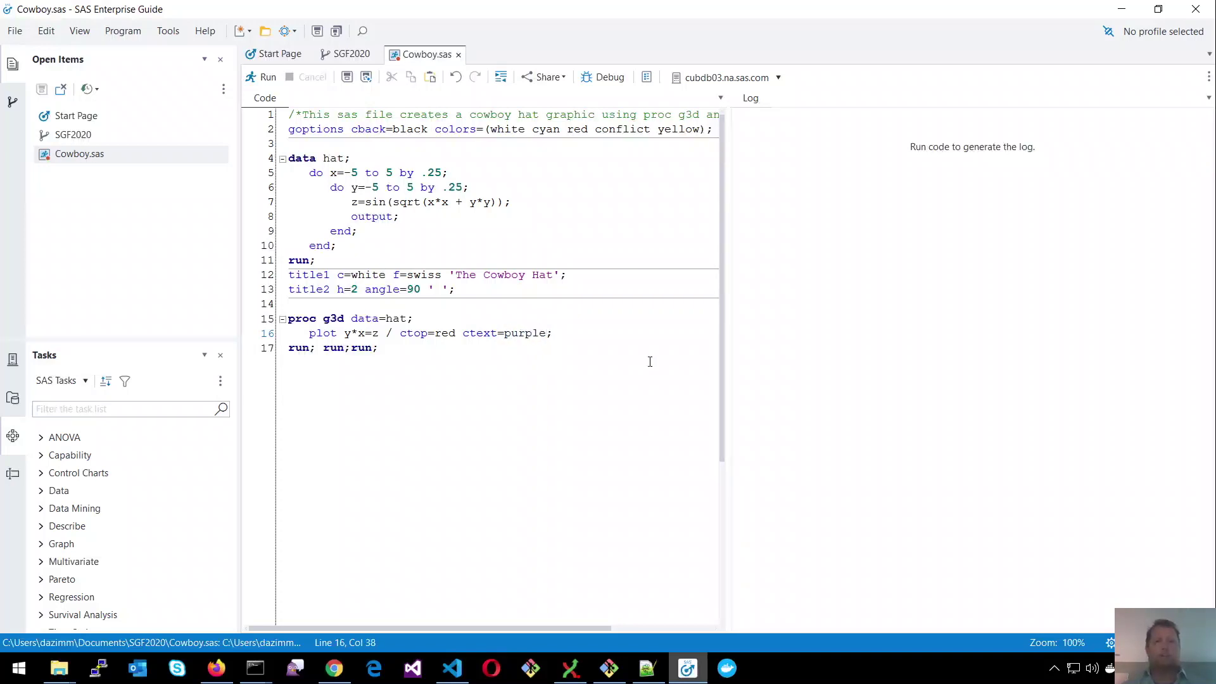
{"action": "left_click", "coordinate": [330, 60]}
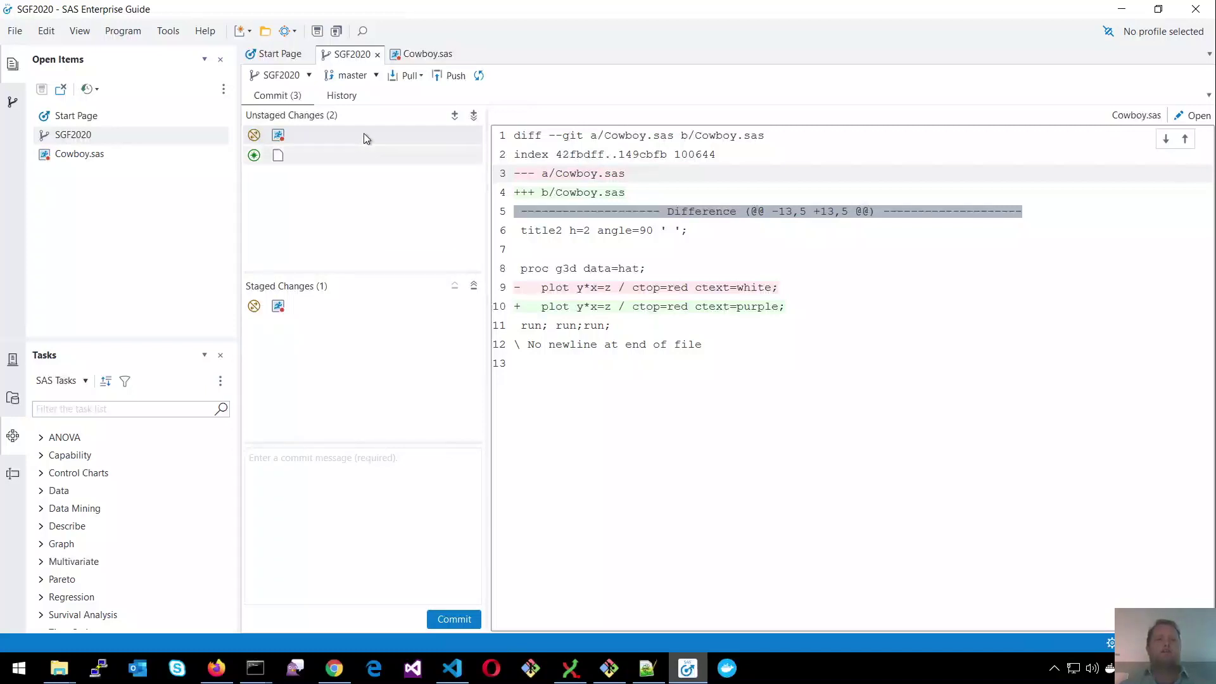
- Stage all changes, unstage the Cowboy.sas.orig backup, and review Cowboy.sas's ctext diff
{"action": "left_click", "coordinate": [475, 116]}
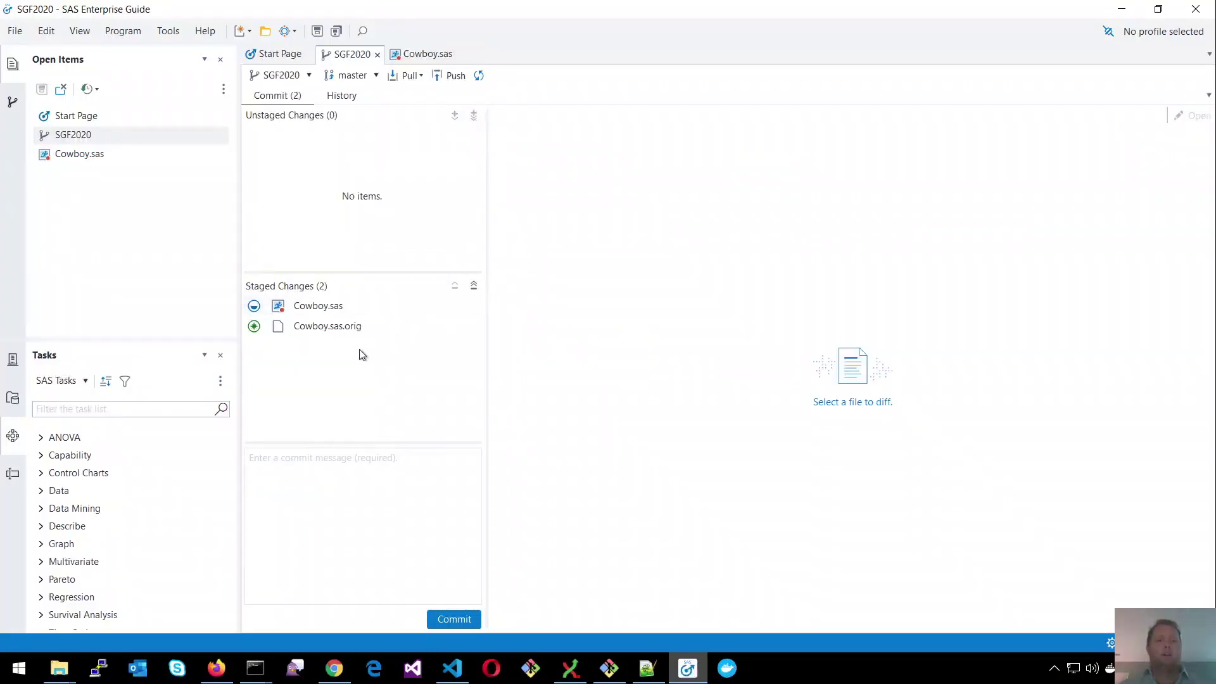
{"action": "left_click", "coordinate": [351, 329]}
{"action": "right_click", "coordinate": [351, 330]}
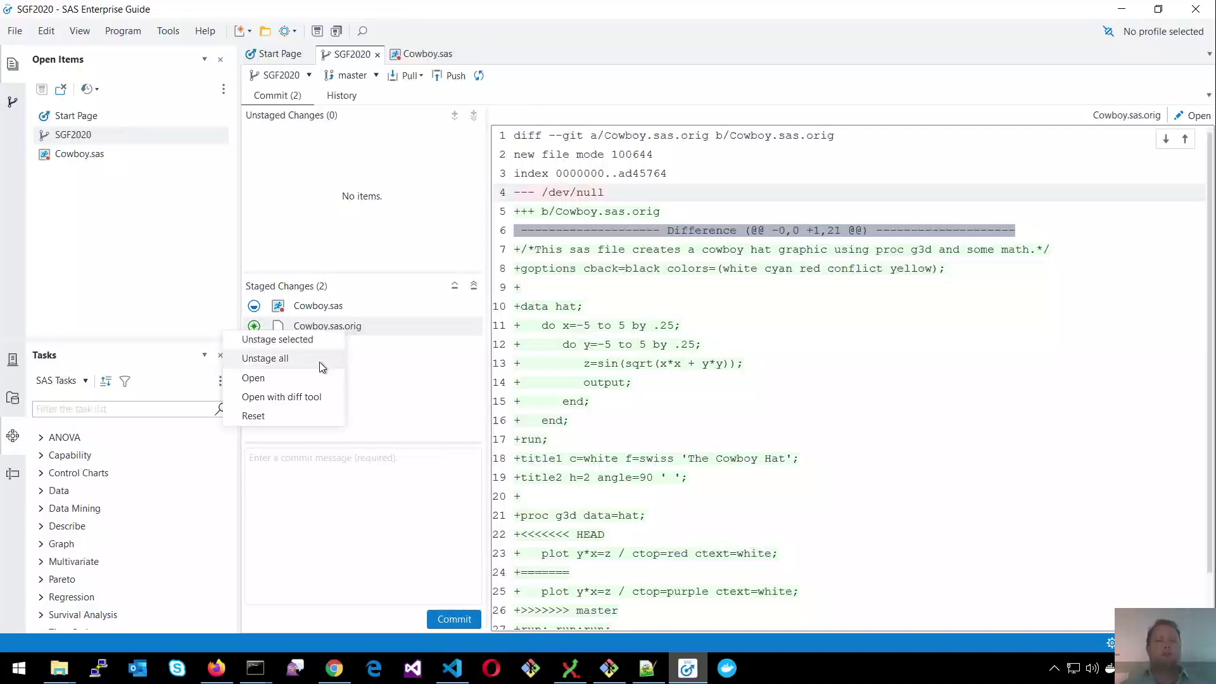
{"action": "left_click", "coordinate": [288, 416]}
{"action": "left_click", "coordinate": [322, 308]}
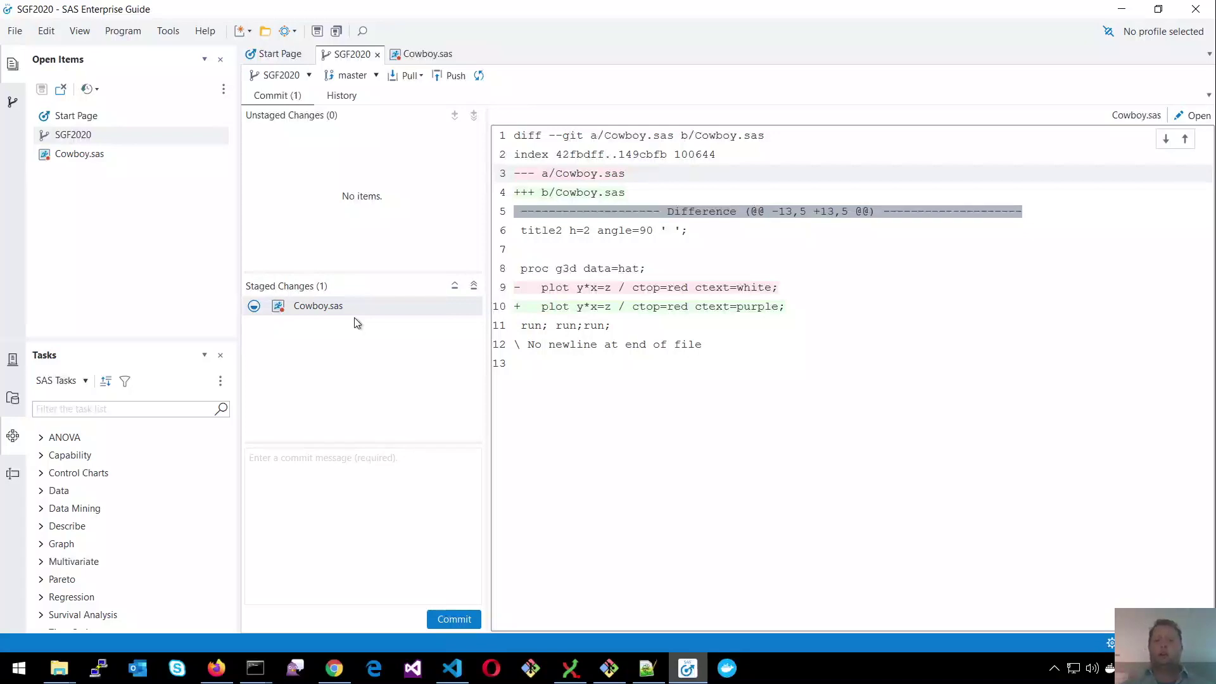
{"action": "left_click", "coordinate": [651, 306]}
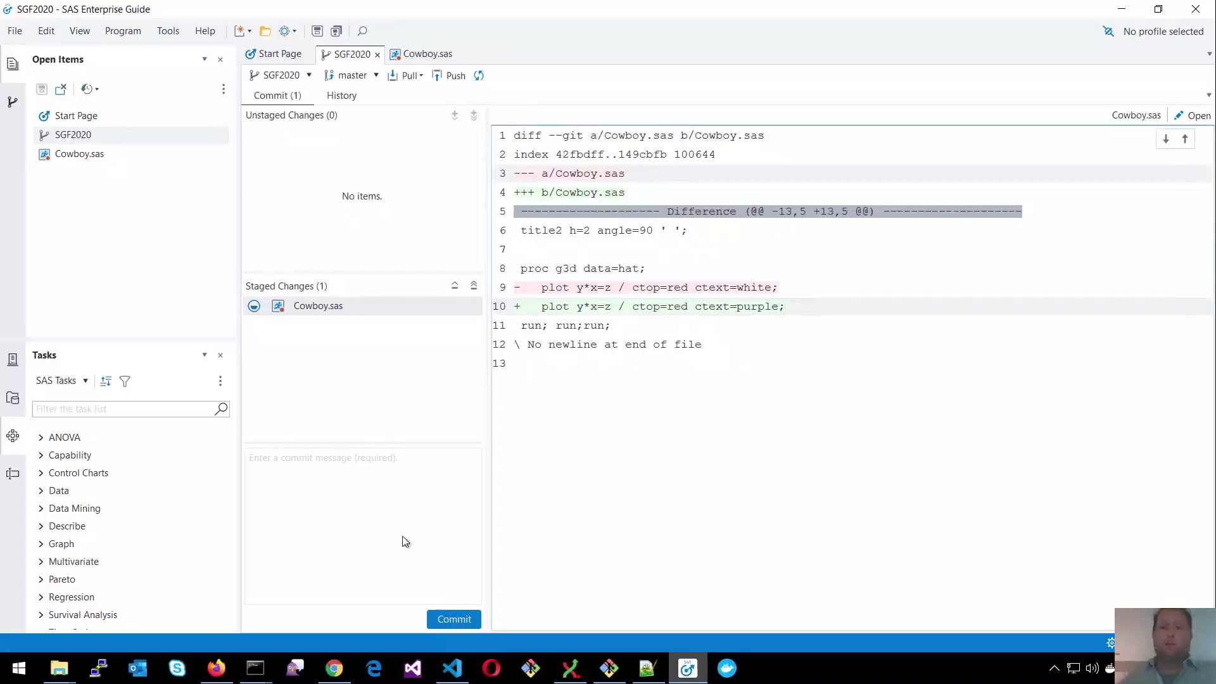
{"action": "left_click", "coordinate": [345, 520]}
{"action": "type", "text": "red"}
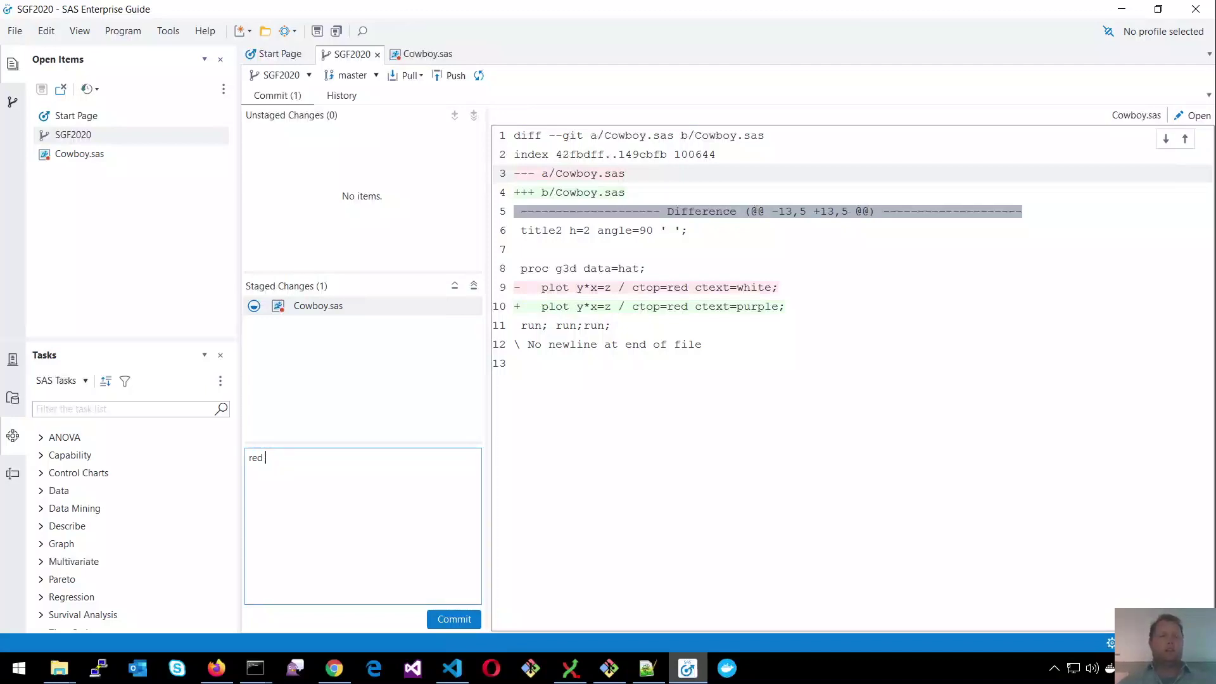
- Commit the Cowboy.sas change as "red top with purple" and push it to origin/master
{"action": "type", "text": "top wit"}
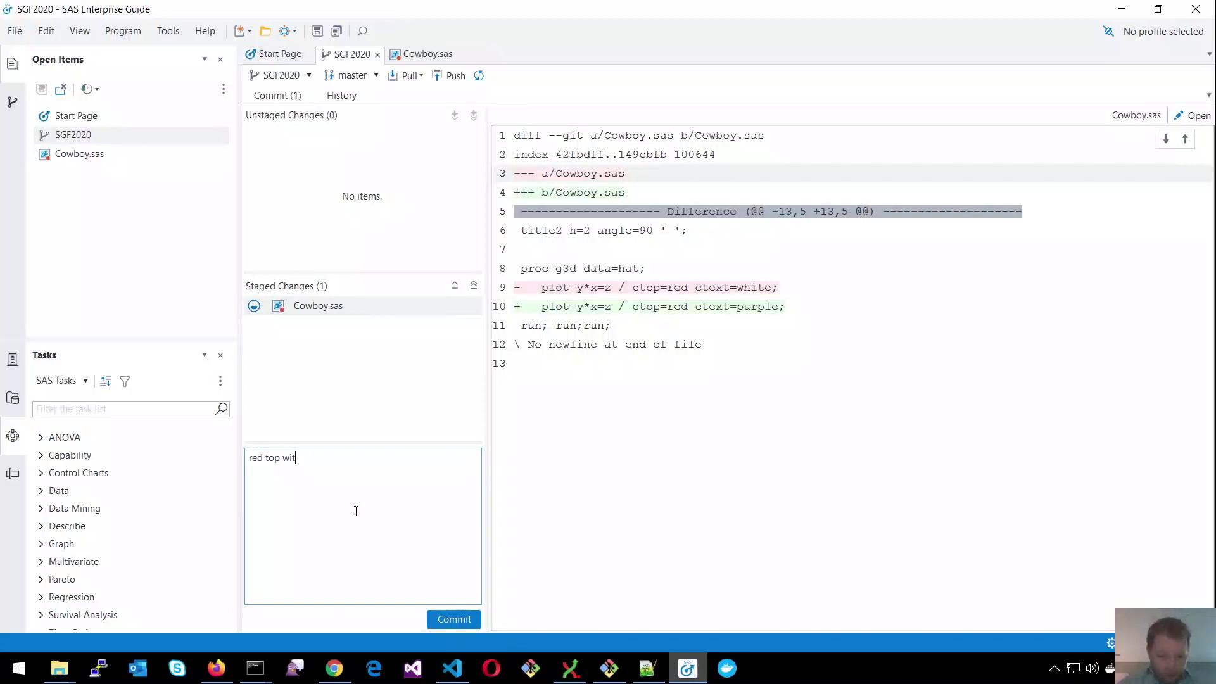
{"action": "type", "text": "h purple"}
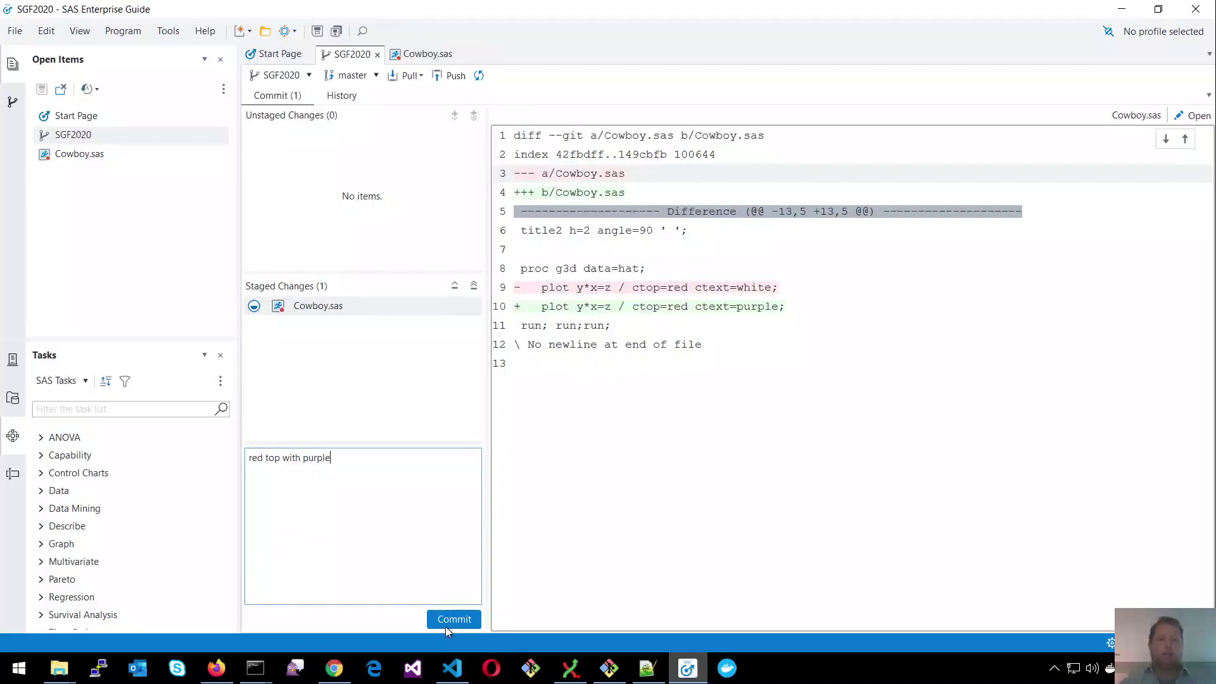
{"action": "left_click", "coordinate": [451, 622]}
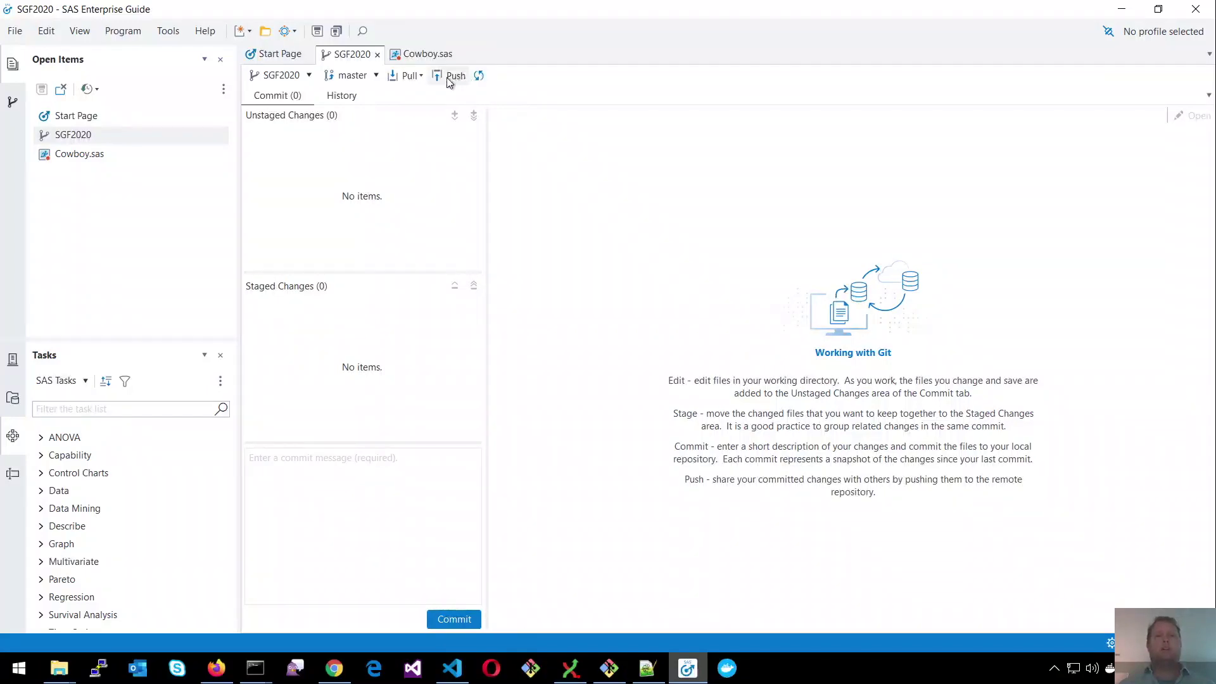
{"action": "left_click", "coordinate": [342, 95]}
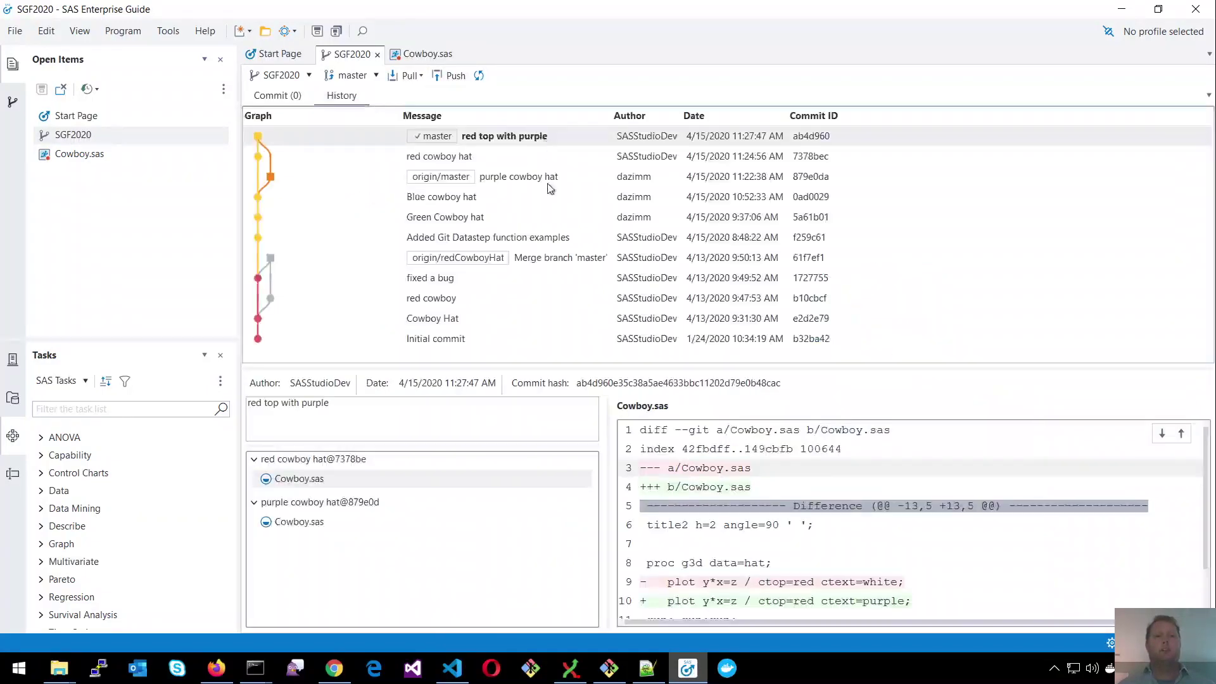
{"action": "left_click", "coordinate": [451, 77]}
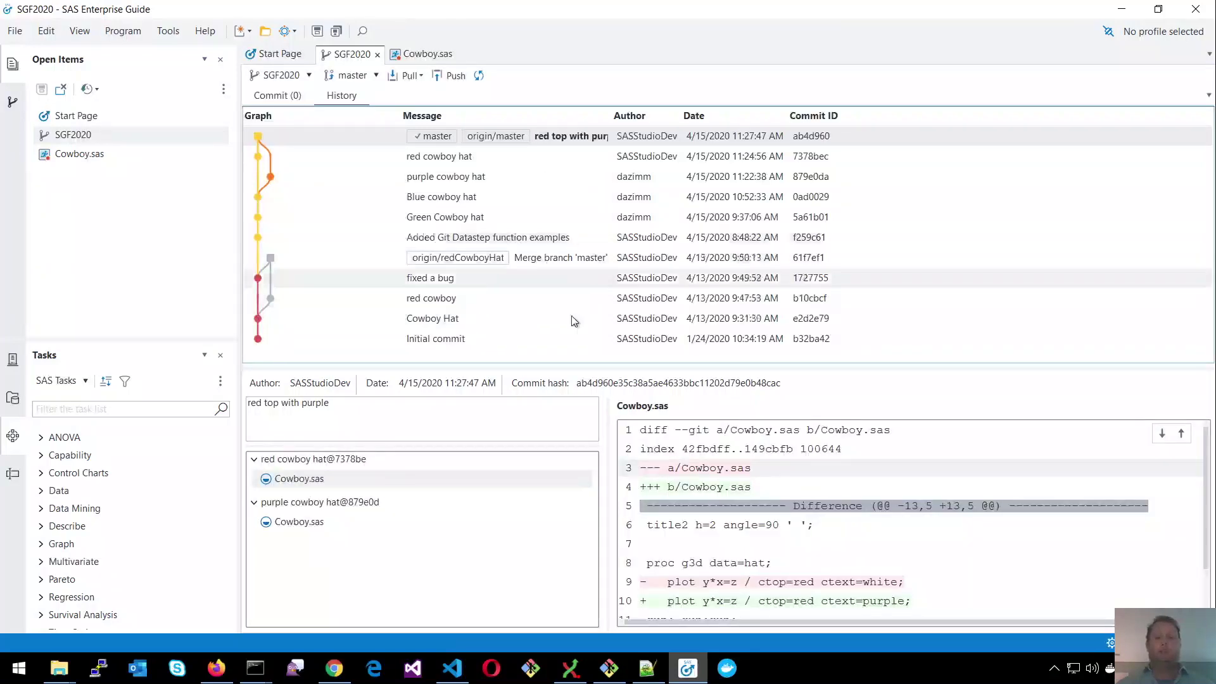
{"action": "left_click", "coordinate": [348, 673]}
- Confirm on GitHub that Cowboy.sas now reads ctop=red and ctext=purple
{"action": "left_click", "coordinate": [325, 16]}
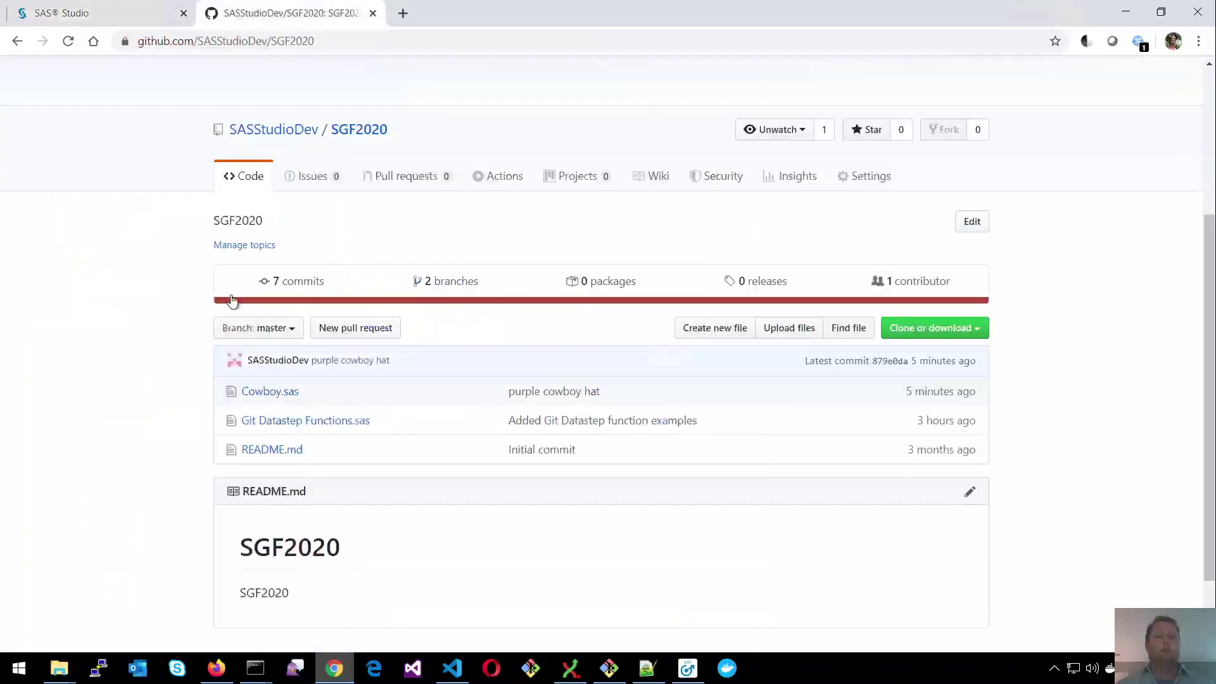
{"action": "right_click", "coordinate": [157, 287]}
{"action": "left_click", "coordinate": [237, 334]}
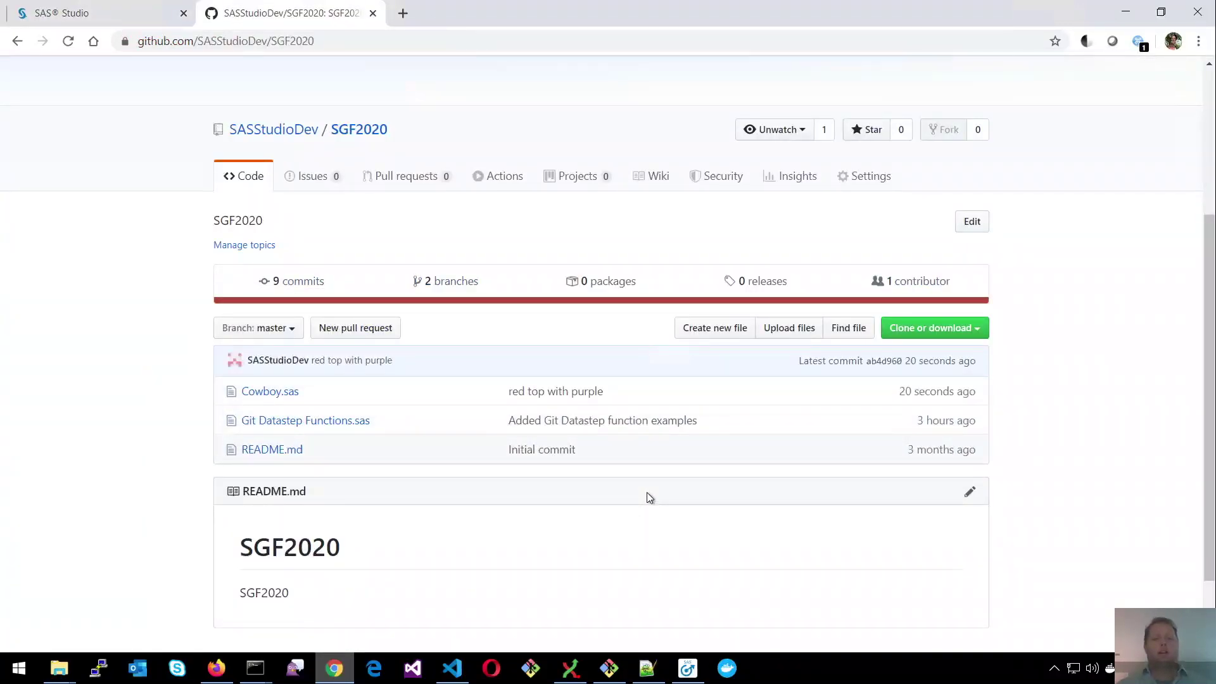
{"action": "left_click", "coordinate": [268, 392]}
{"action": "scroll", "coordinate": [577, 446], "scroll_direction": "down", "scroll_amount": 5}
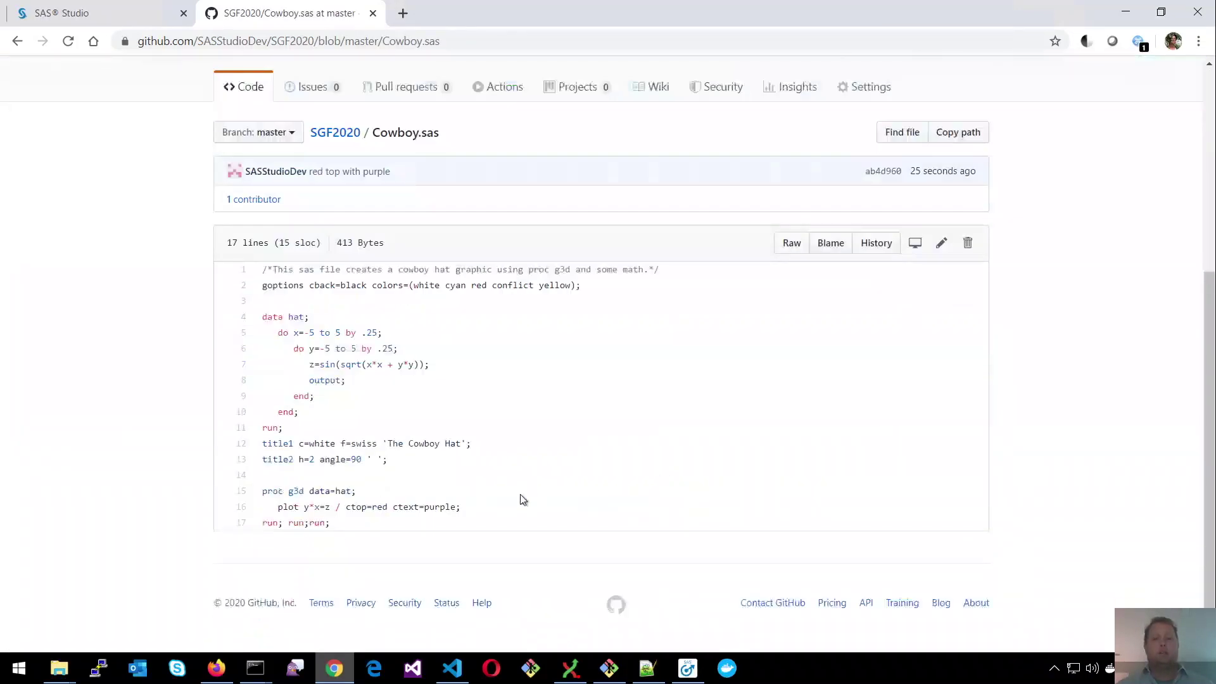
{"action": "left_click", "coordinate": [102, 14]}
{"action": "left_click", "coordinate": [457, 129]}
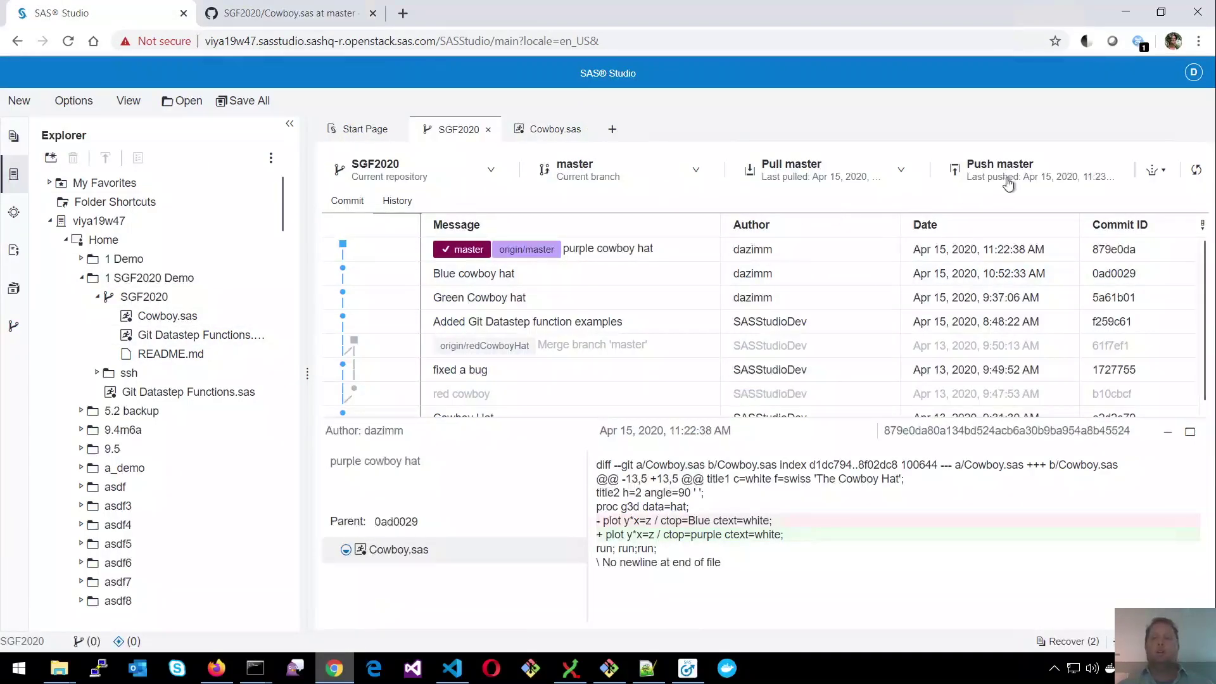
- Pull the latest master commits into SAS Studio's SGF2020 repository
{"action": "left_click", "coordinate": [838, 186]}
{"action": "left_click", "coordinate": [800, 221]}
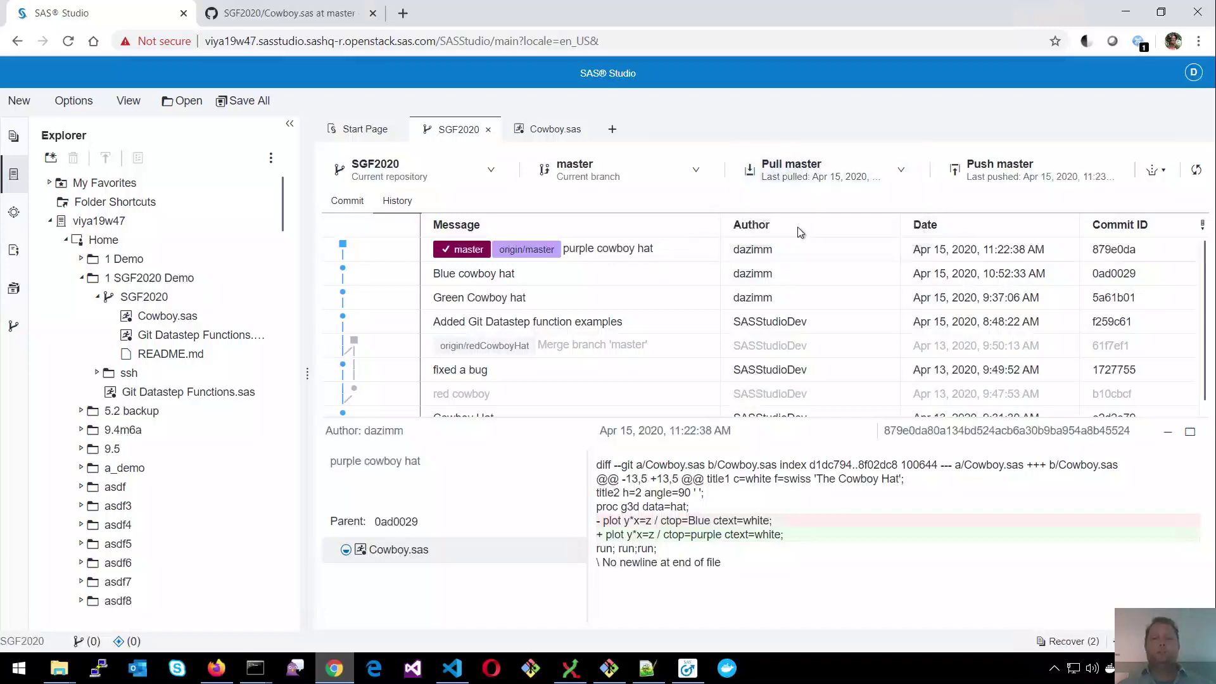